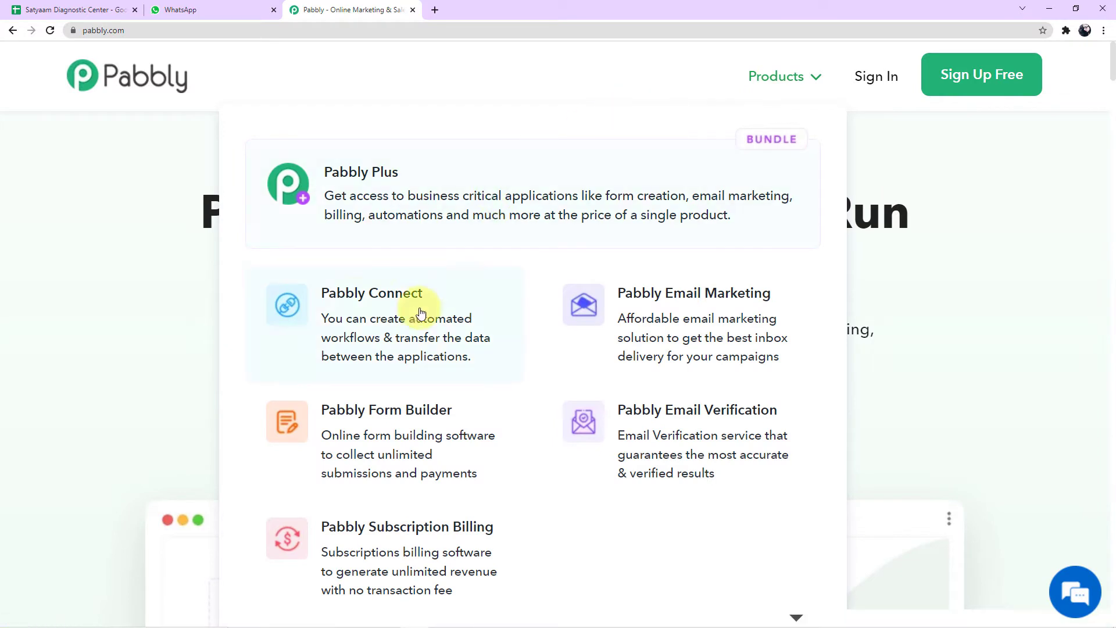
Open the Pabbly Connect dashboard from the Pabbly website and browse the existing workflows
click(356, 305)
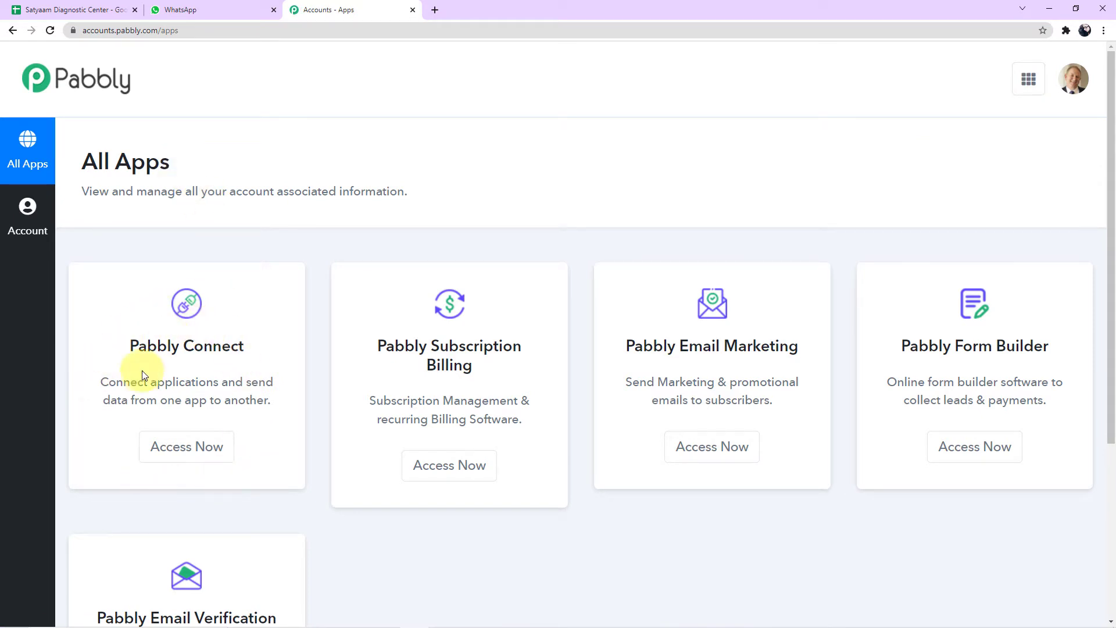
click(197, 459)
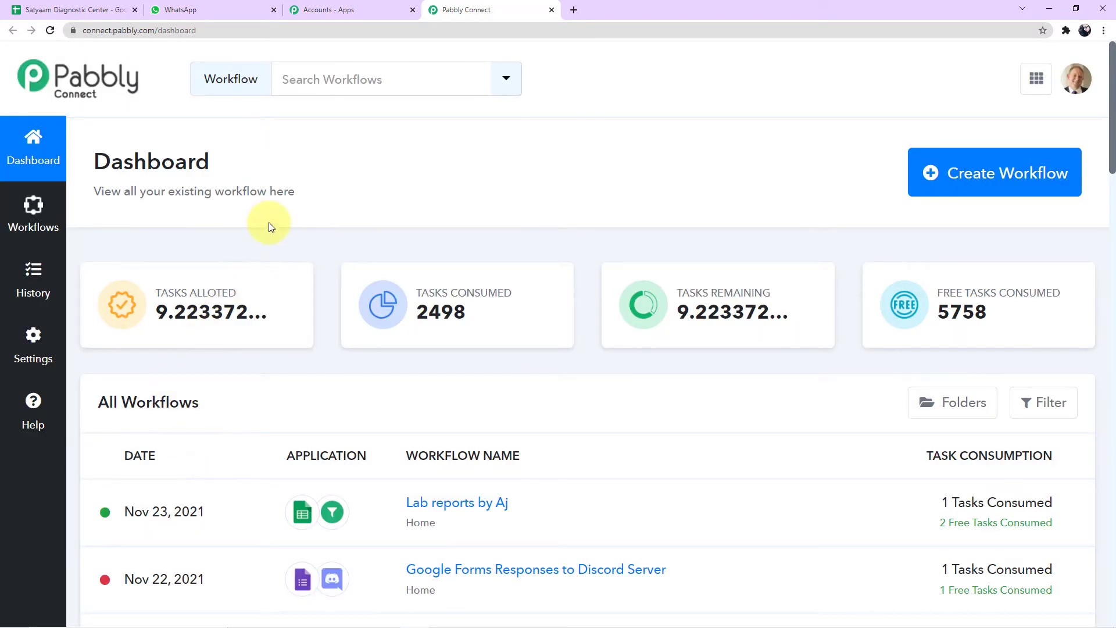
scroll(269, 226, down, 4)
scroll(269, 225, down, 13)
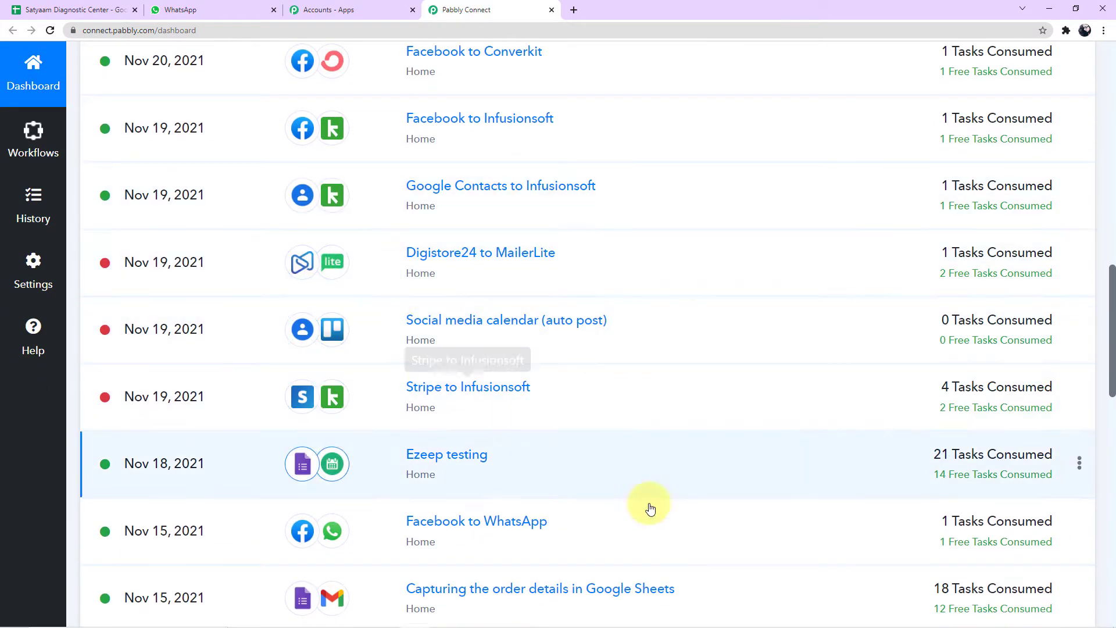
scroll(834, 512, up, 17)
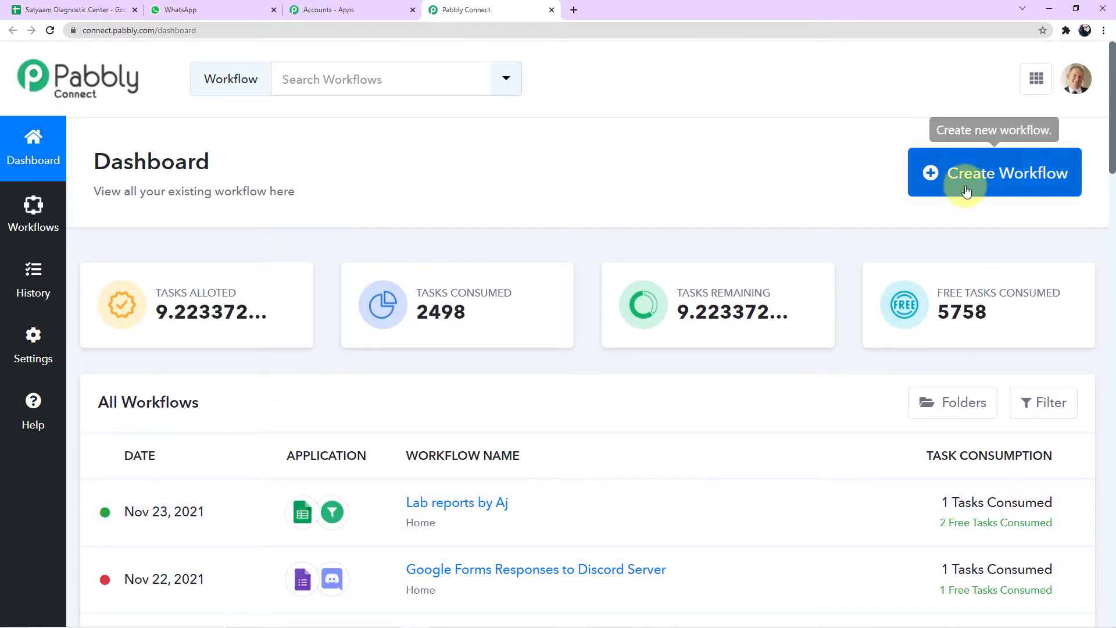
Create a workflow named "Lab Report Messages from Google Sheets to WhatsApp."
click(1008, 185)
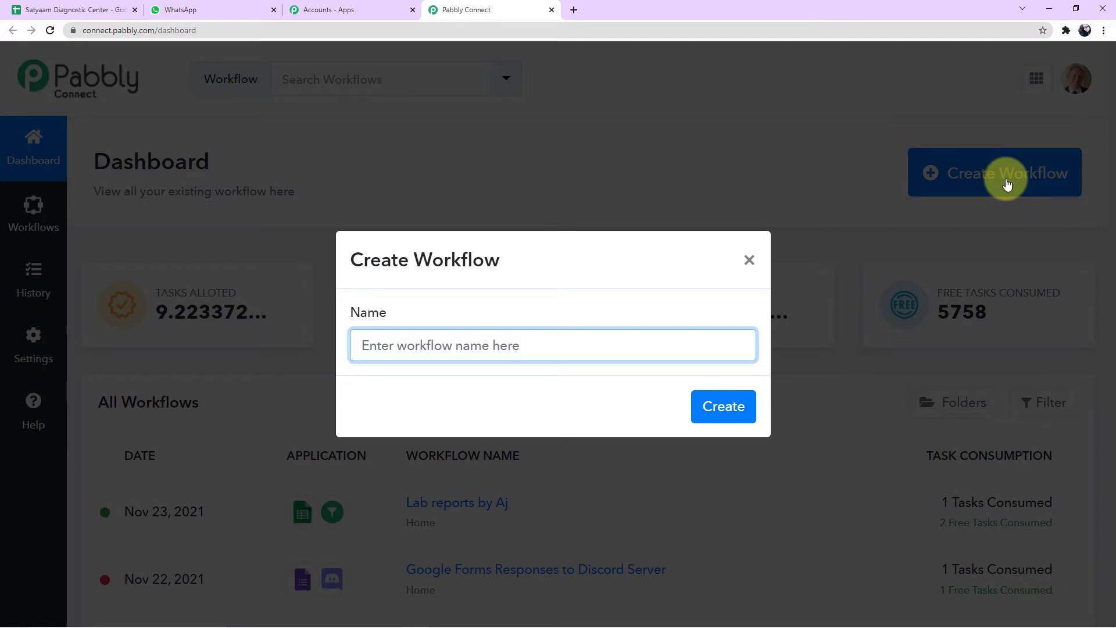
text(Lab Report Messages from Google Sheets to WhatsApp.)
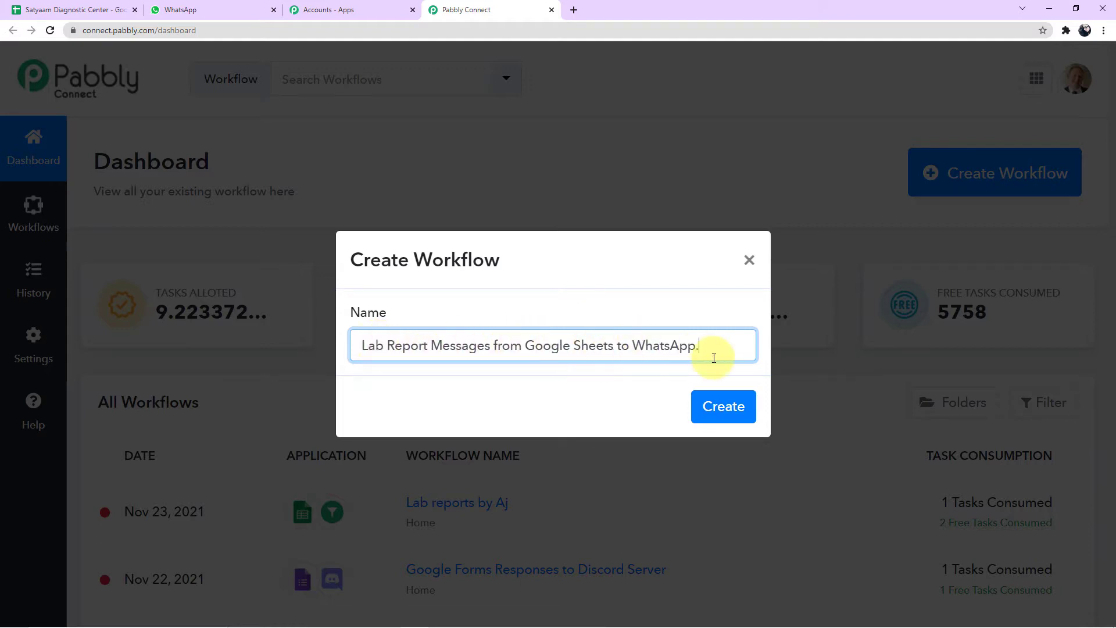
click(716, 413)
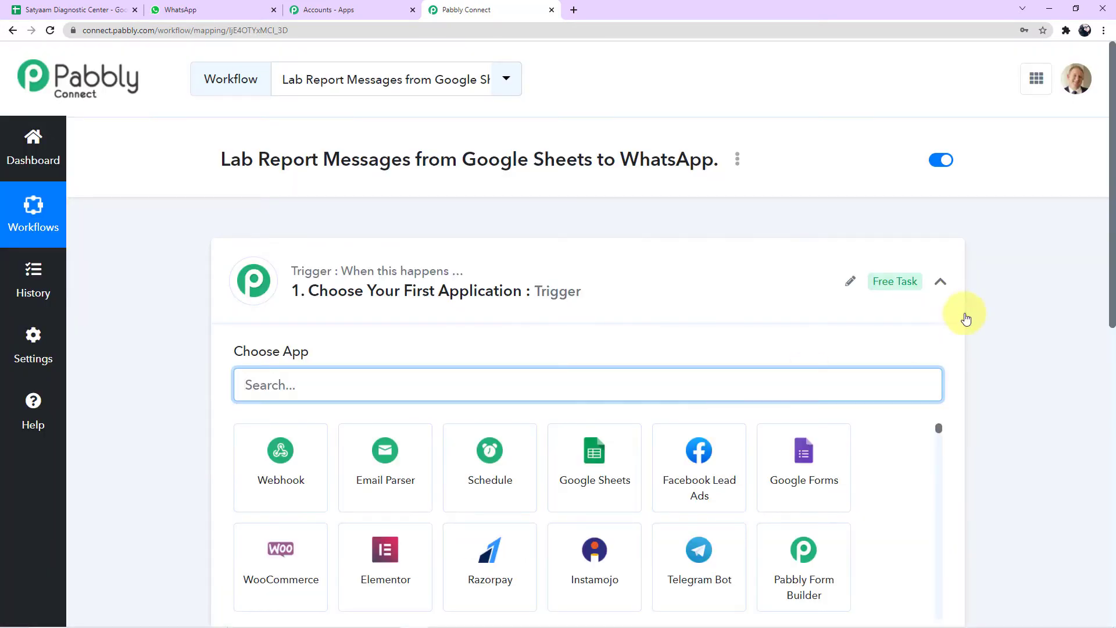
Set the workflow's trigger app to Google Sheets with the trigger event New or Updated Spreadsheet Row
click(940, 285)
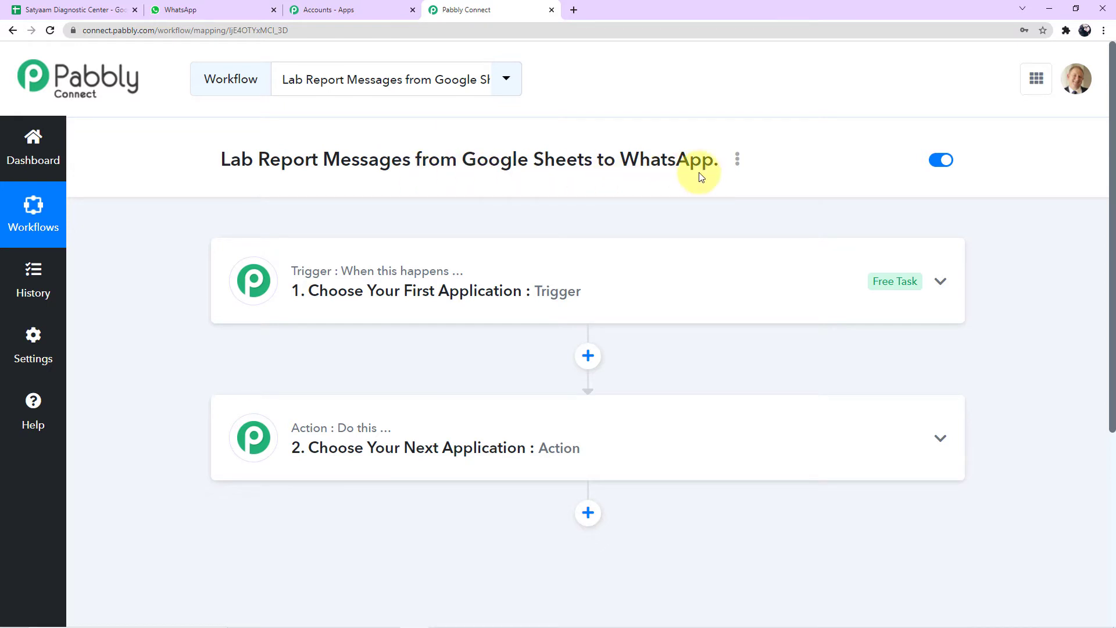
click(368, 291)
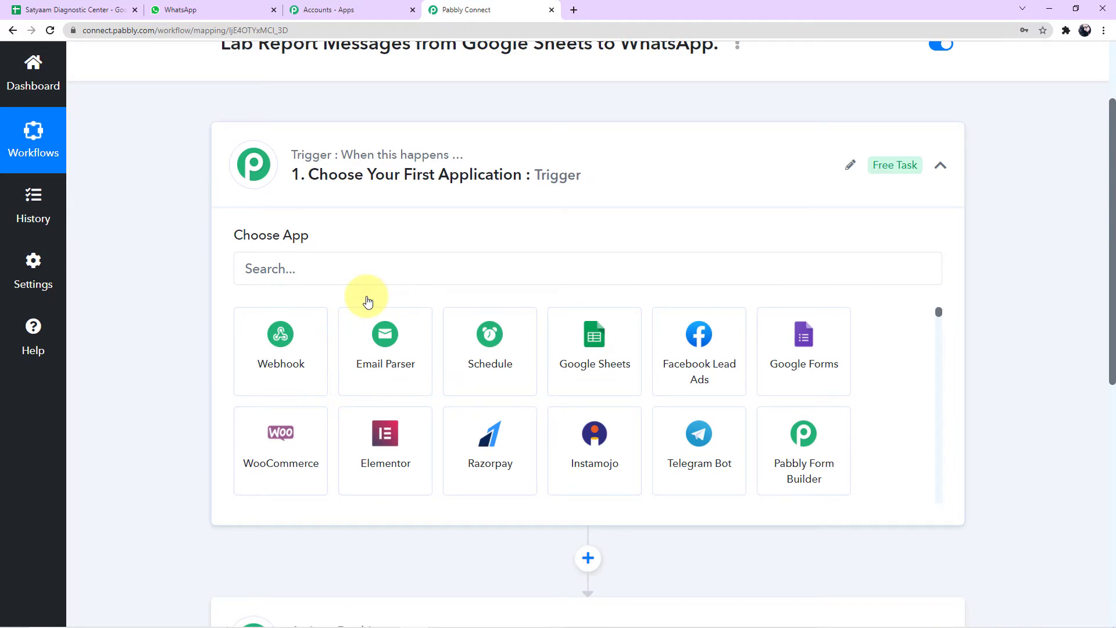
click(351, 272)
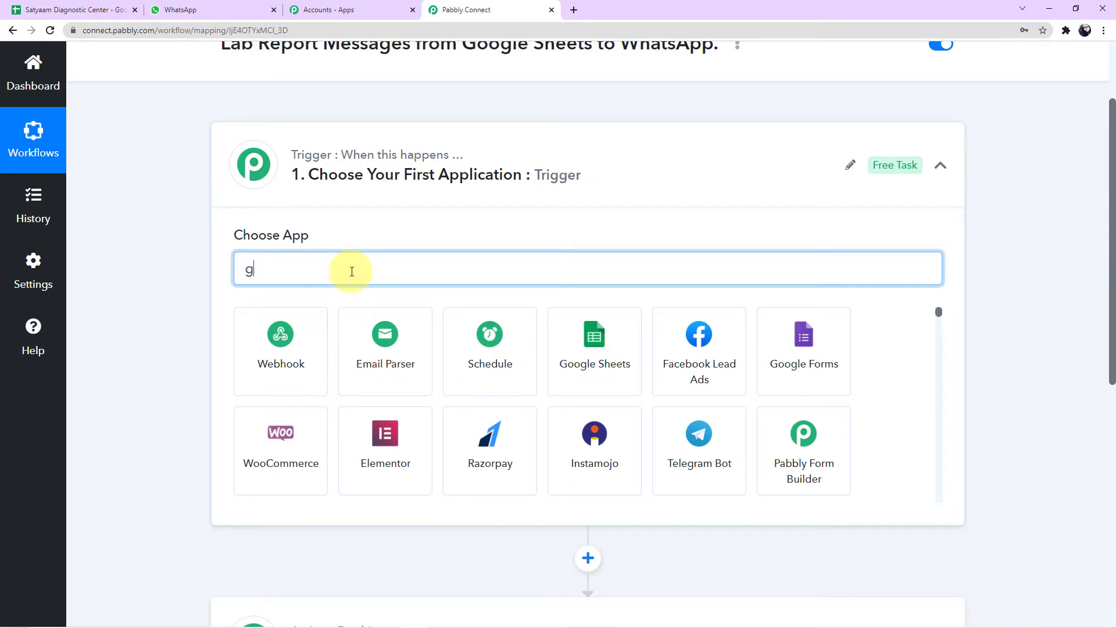
text(goo)
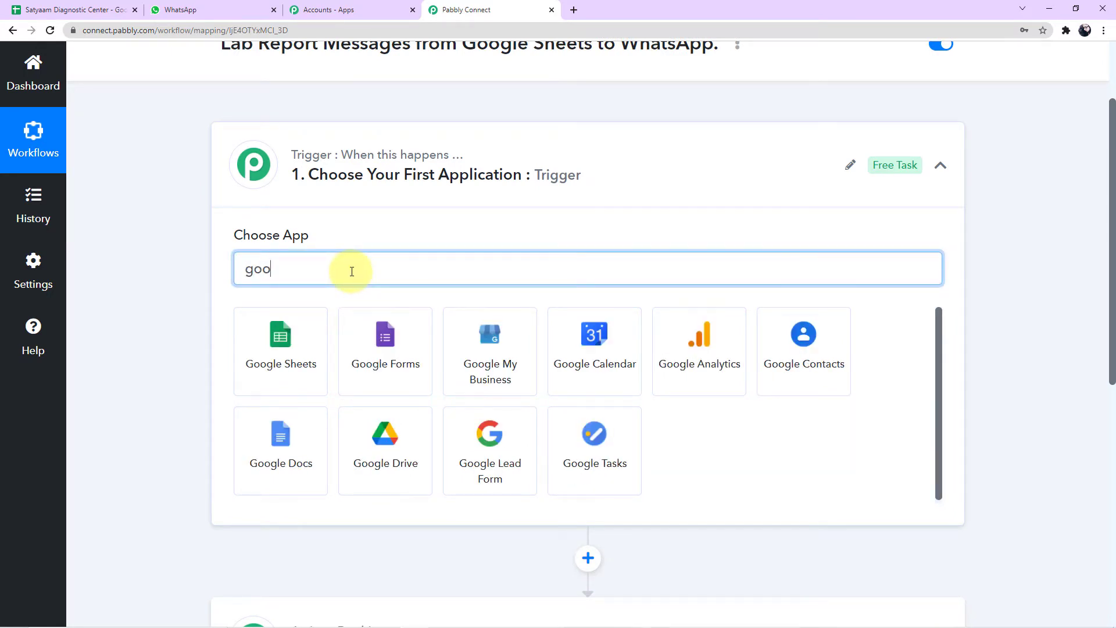
text(le)
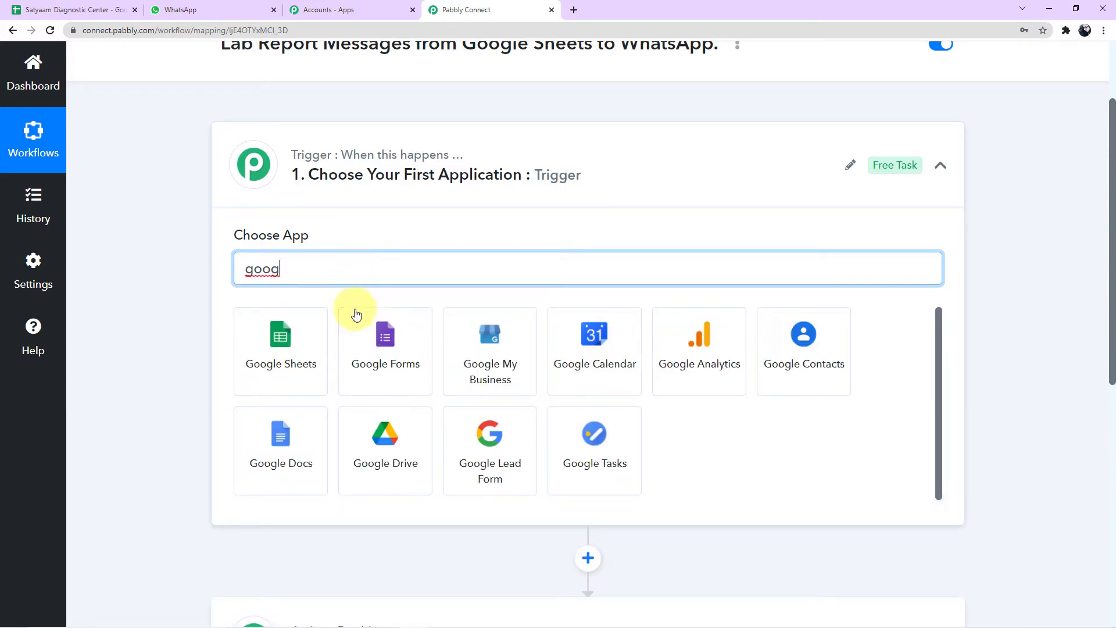
click(272, 372)
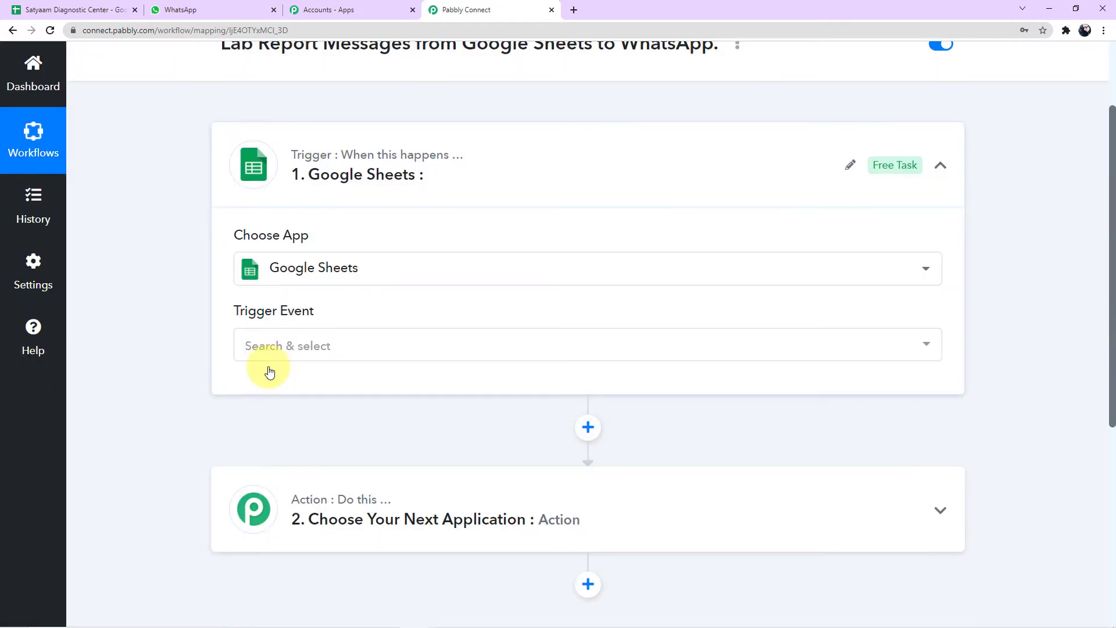
click(287, 350)
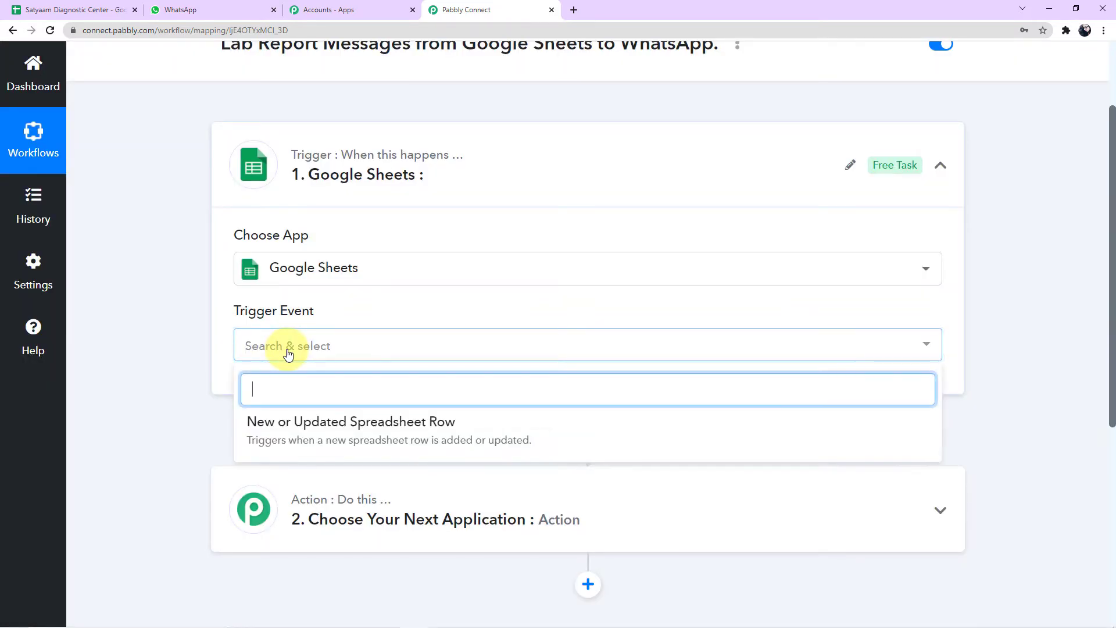
click(398, 428)
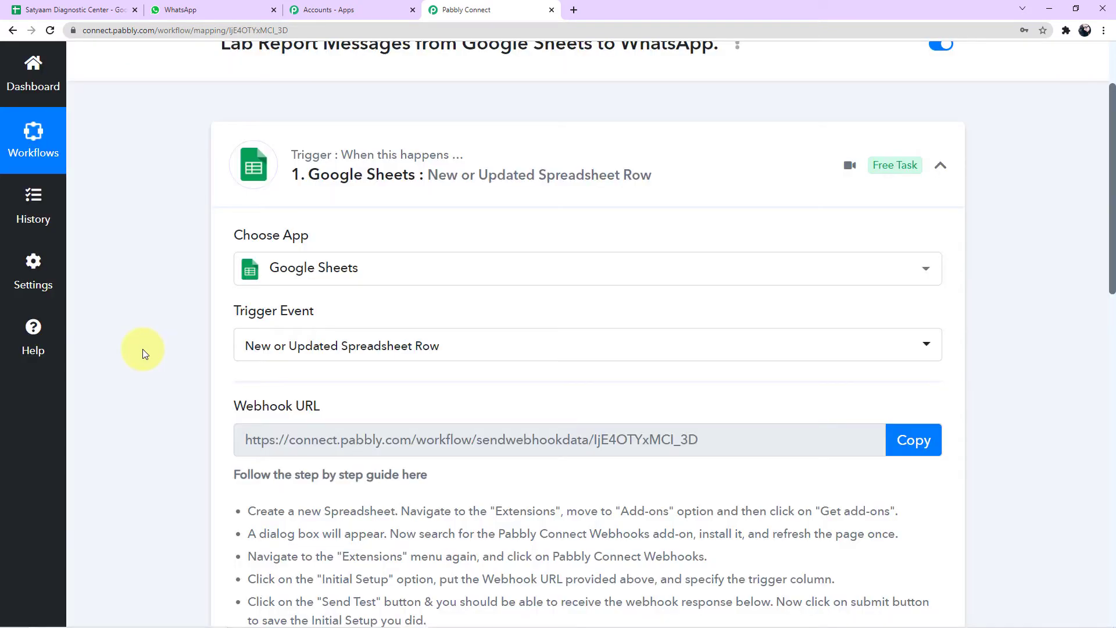
Review the Google Sheets trigger setup guide and copy the webhook URL
scroll(142, 348, down, 4)
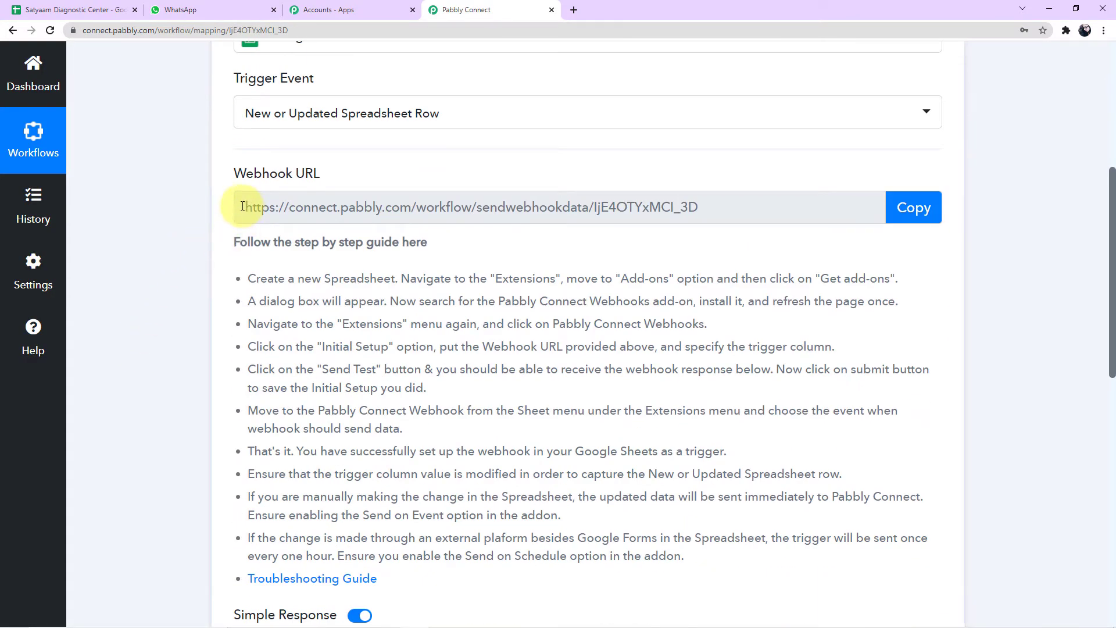
mouse_move(264, 177)
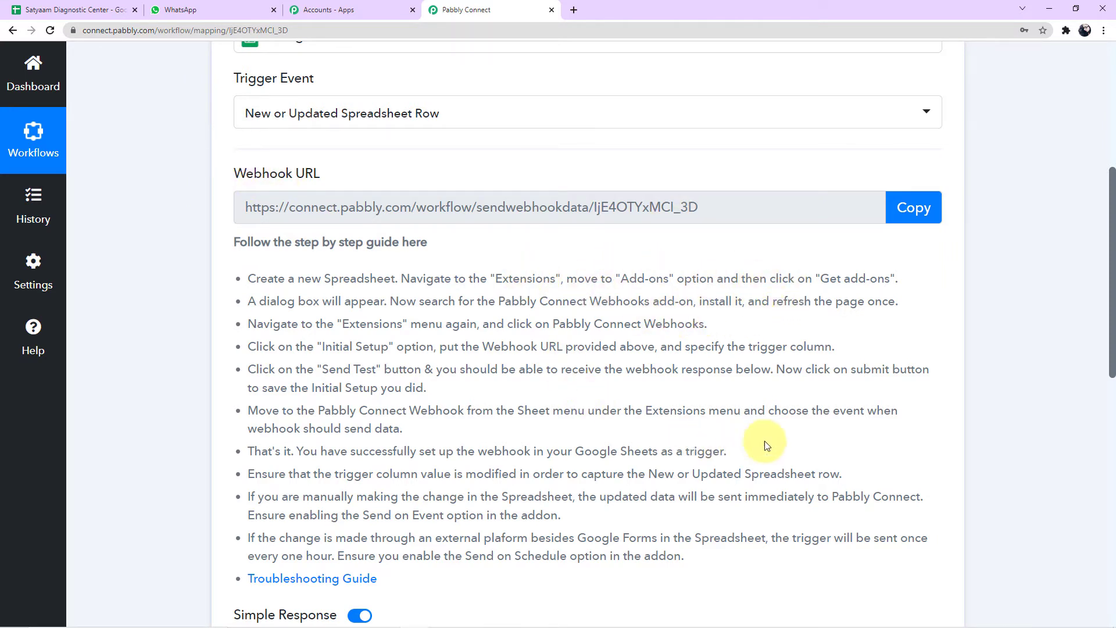
scroll(839, 335, down, 2)
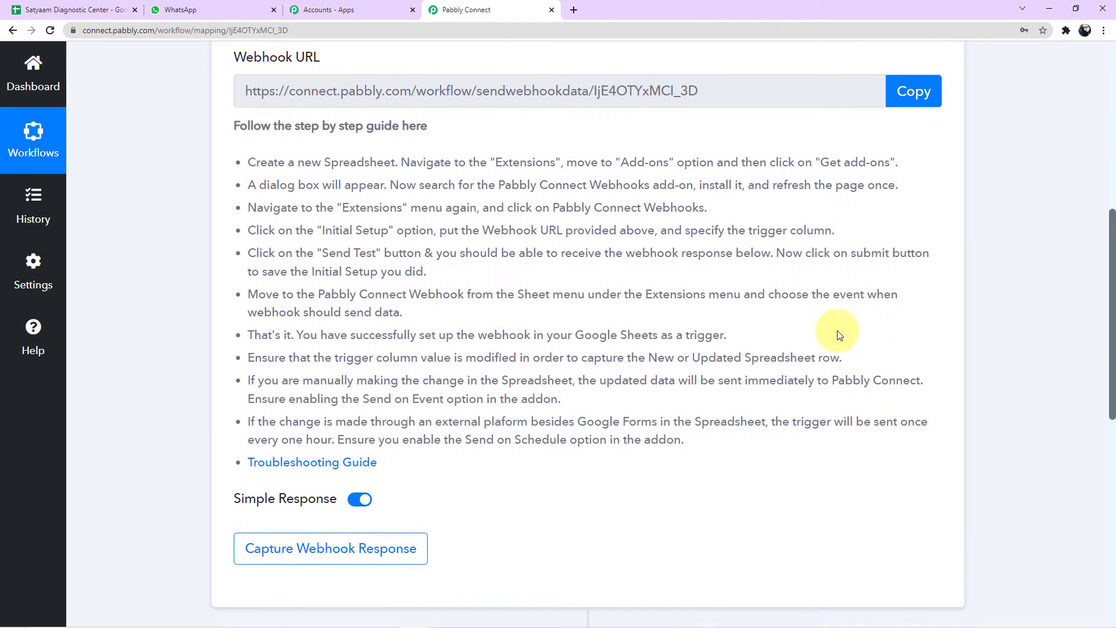
click(924, 105)
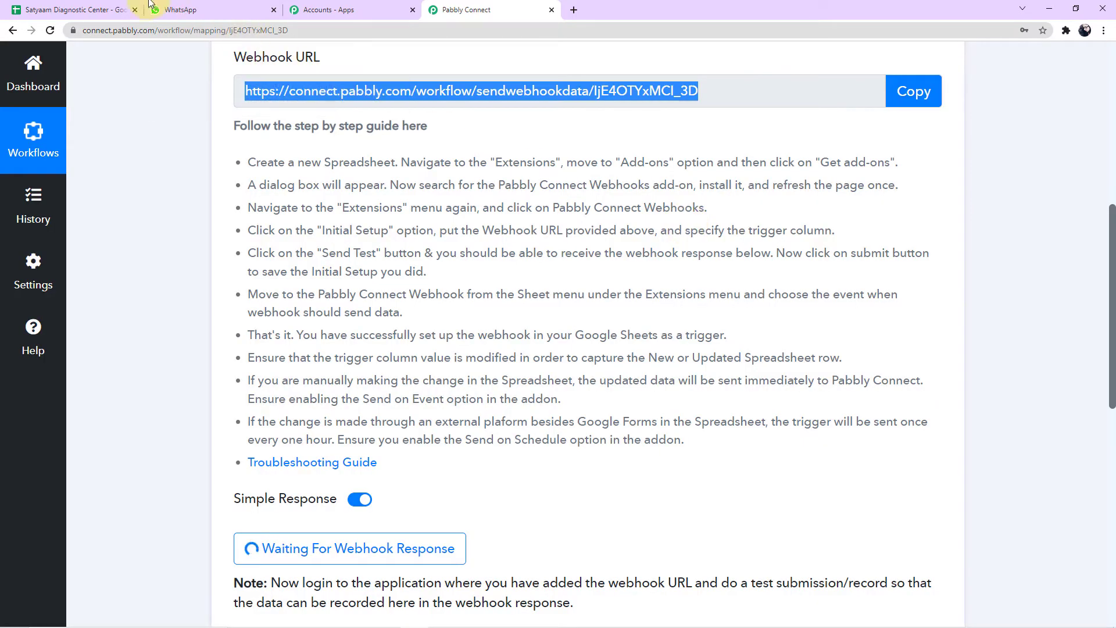
Switch to the Satyaam Diagnostic Center spreadsheet, look up the Pabbly Connect Webhooks add-on in the Google Workspace Marketplace, and reload the sheet
click(105, 10)
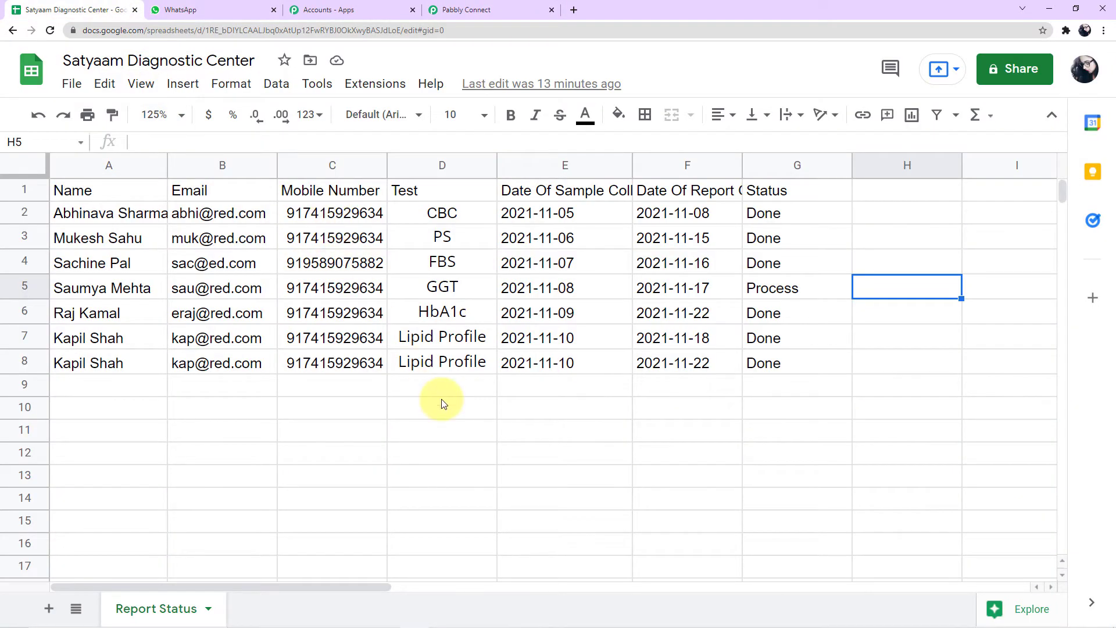
click(368, 85)
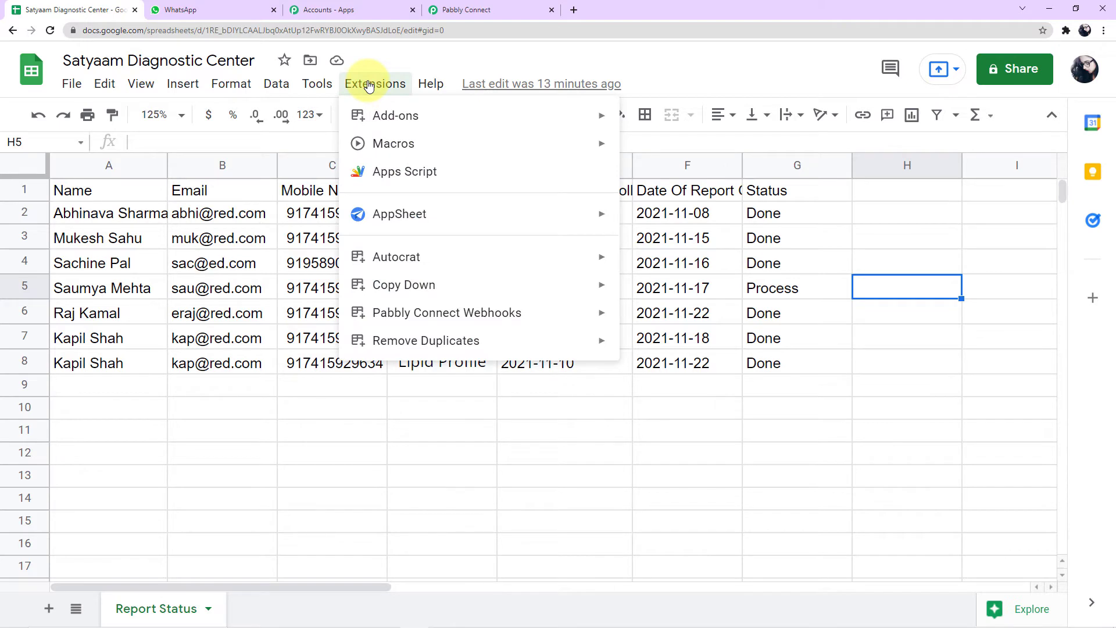
mouse_move(379, 124)
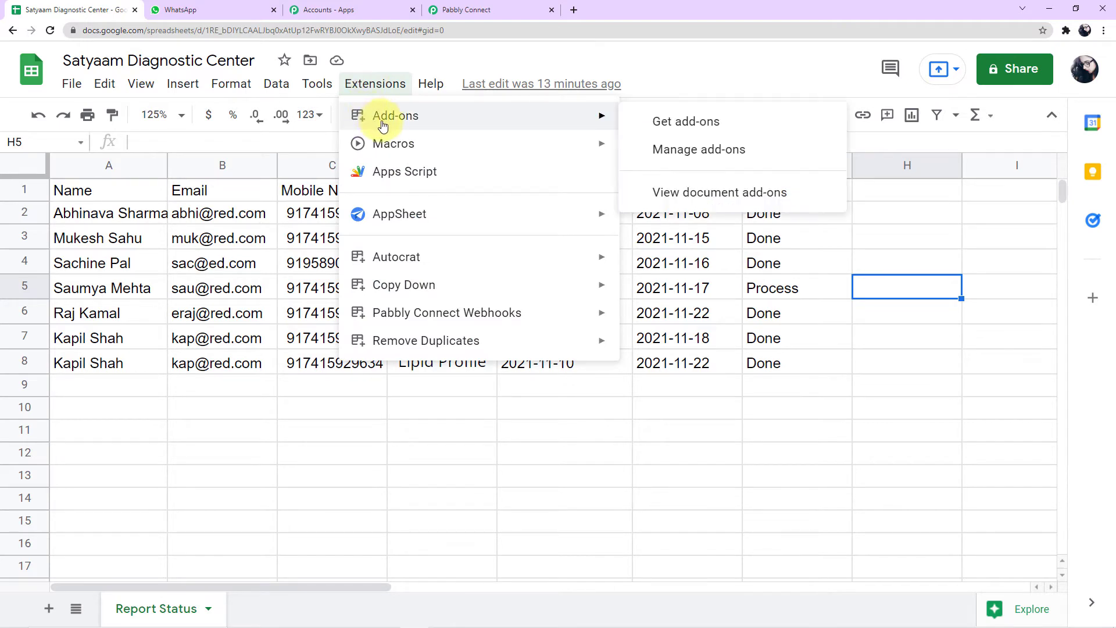
click(691, 135)
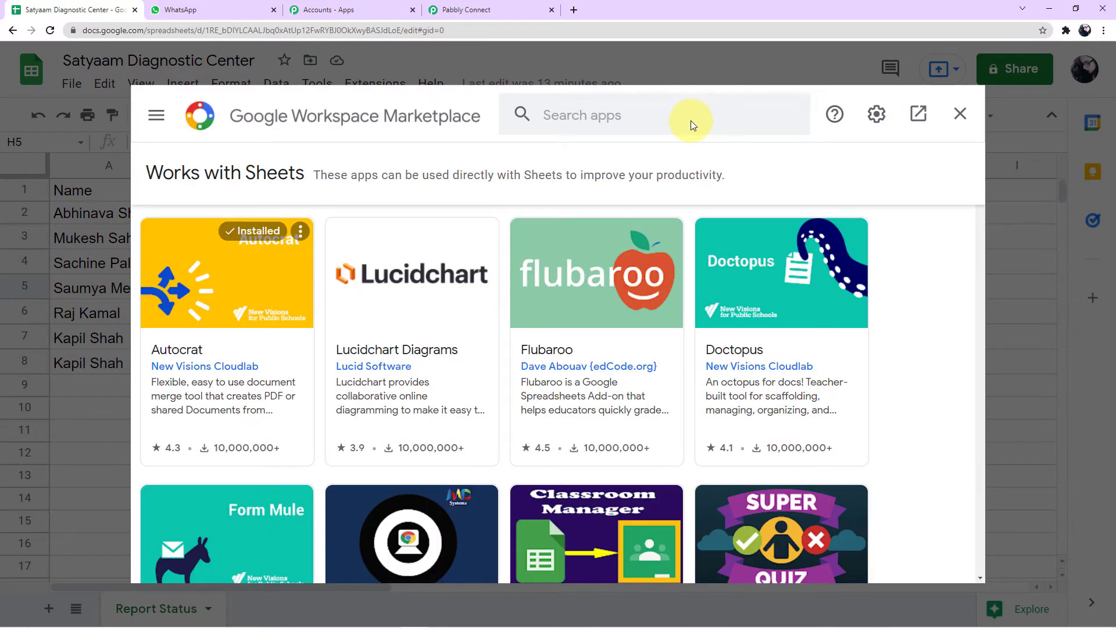
click(619, 119)
text(pabb)
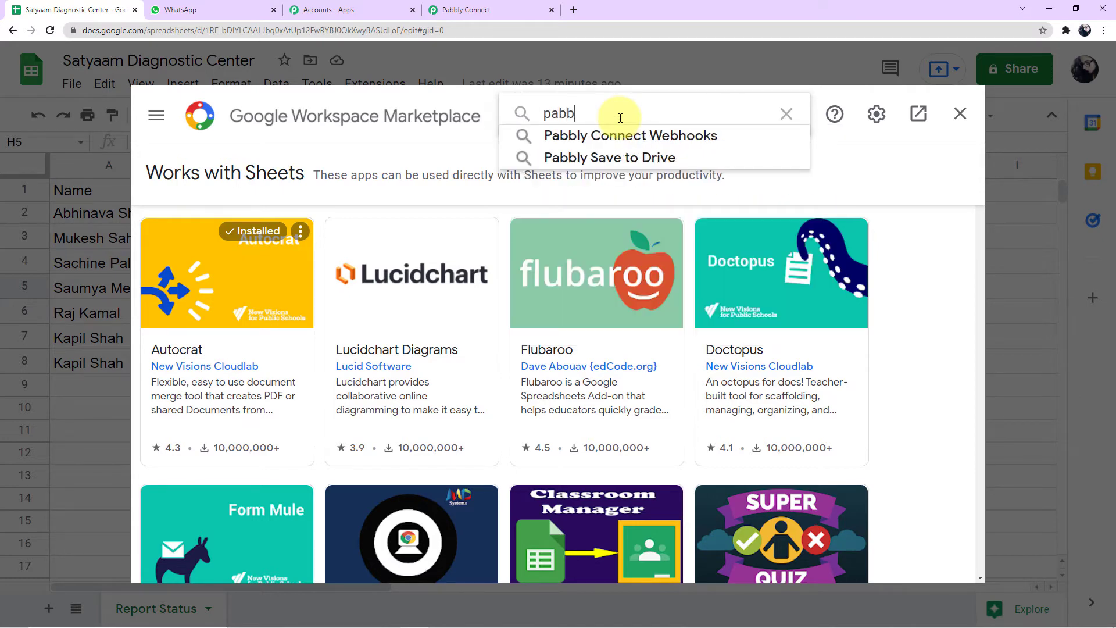
click(619, 135)
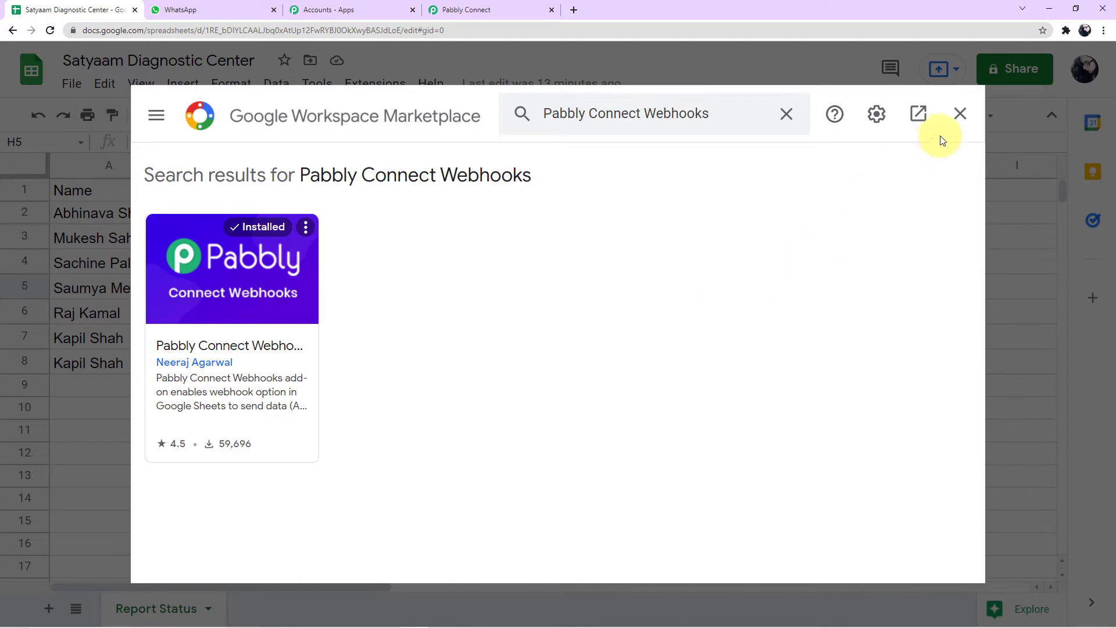
click(958, 115)
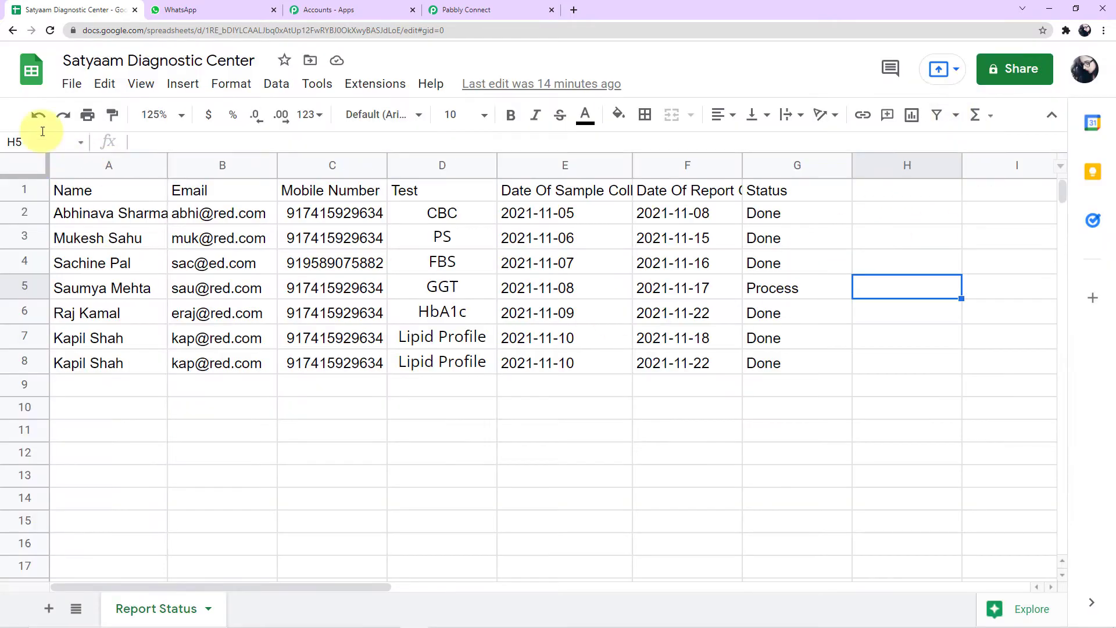
click(48, 33)
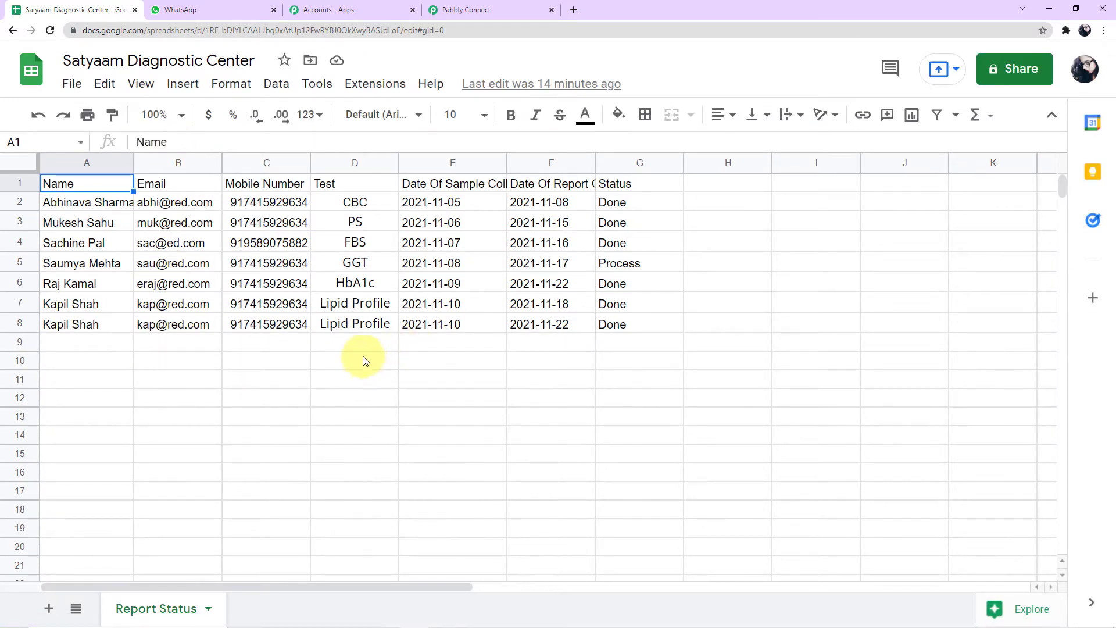
click(371, 88)
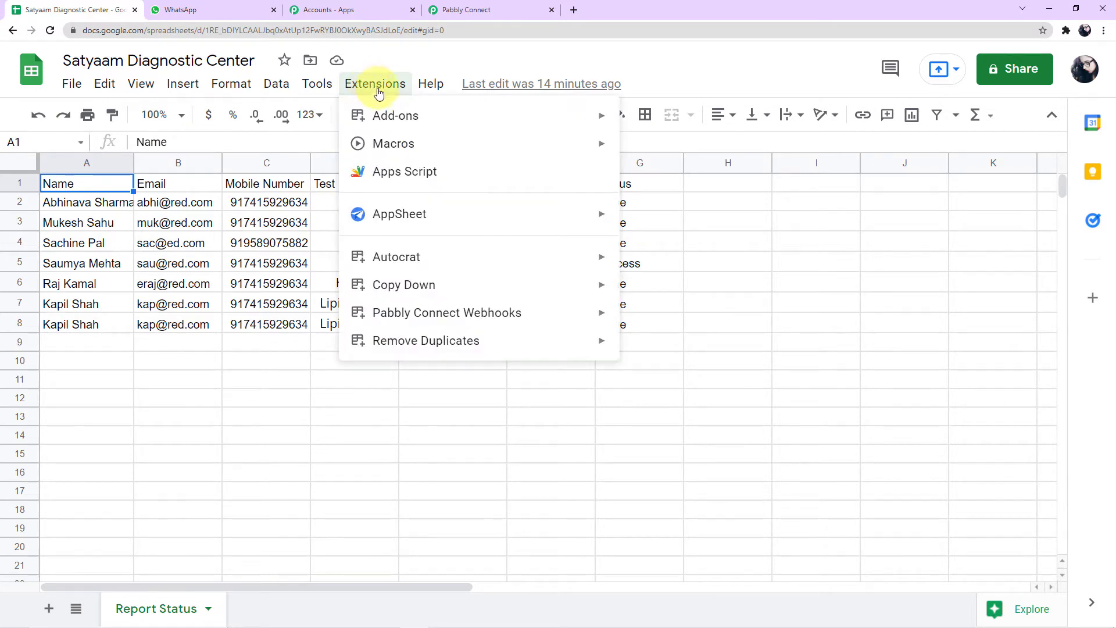
mouse_move(441, 325)
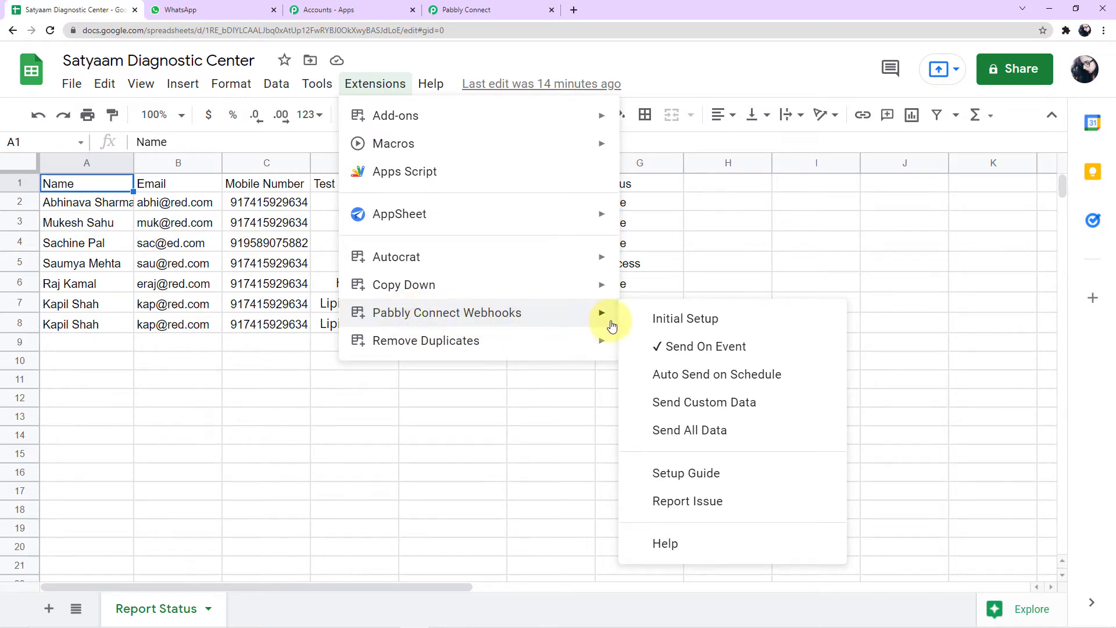
click(673, 324)
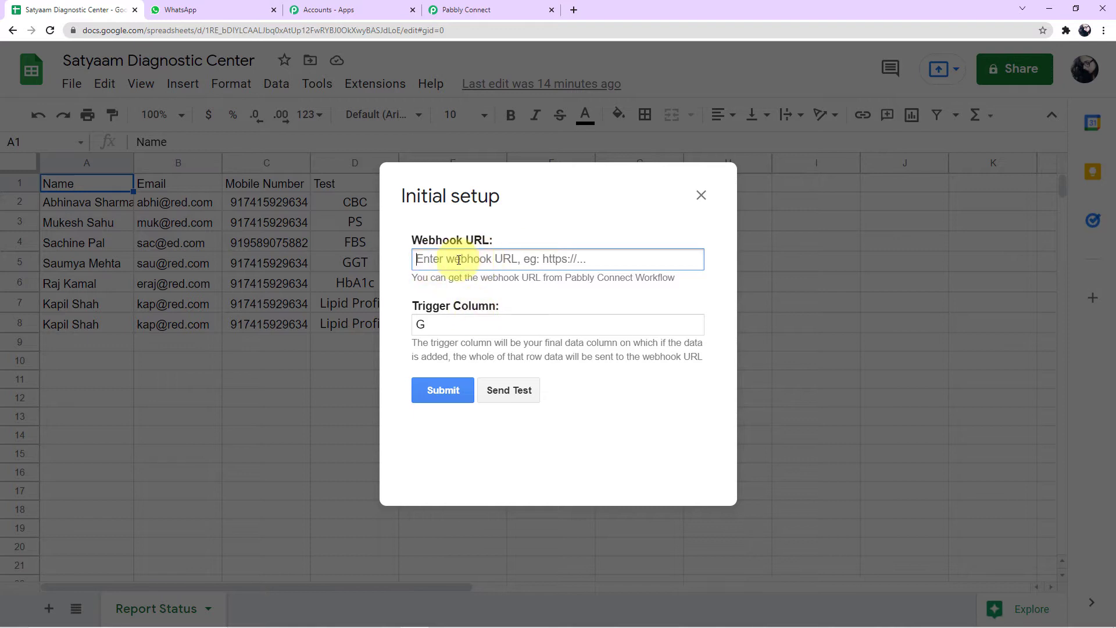
click(494, 11)
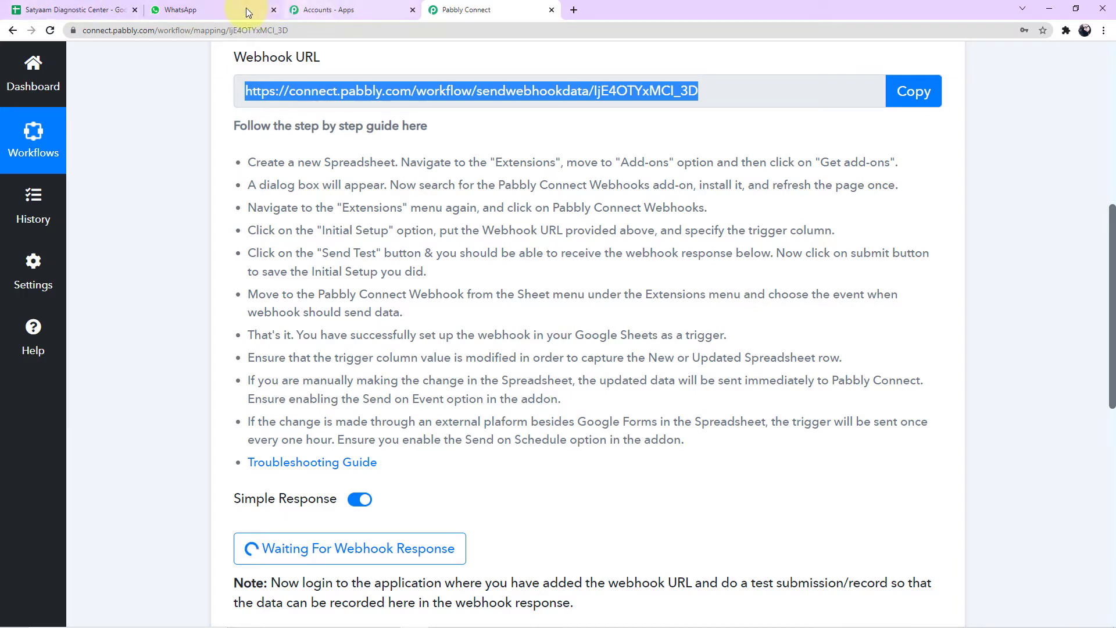
click(116, 9)
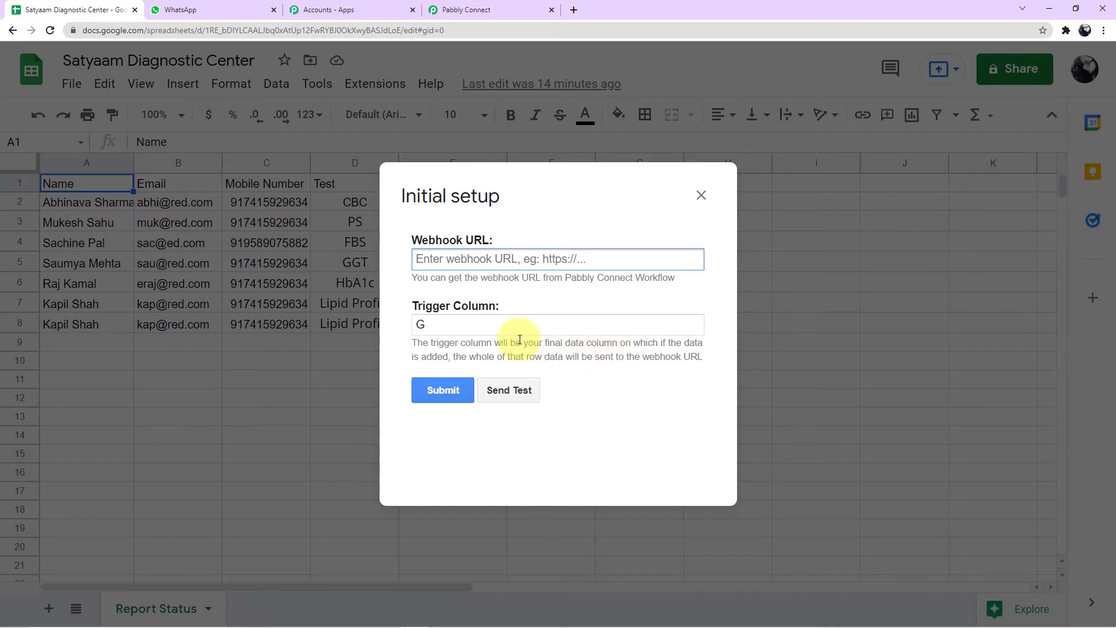
click(701, 194)
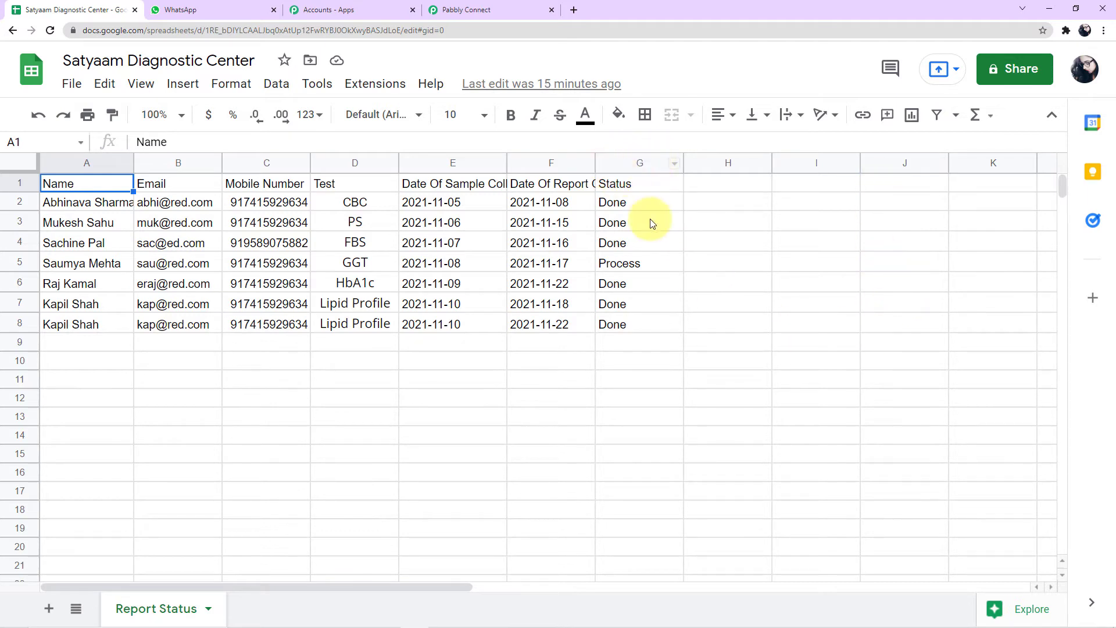
Open the Pabbly Connect Webhooks initial setup in the spreadsheet and paste the copied webhook URL, keeping G as the trigger column
click(373, 94)
mouse_move(394, 319)
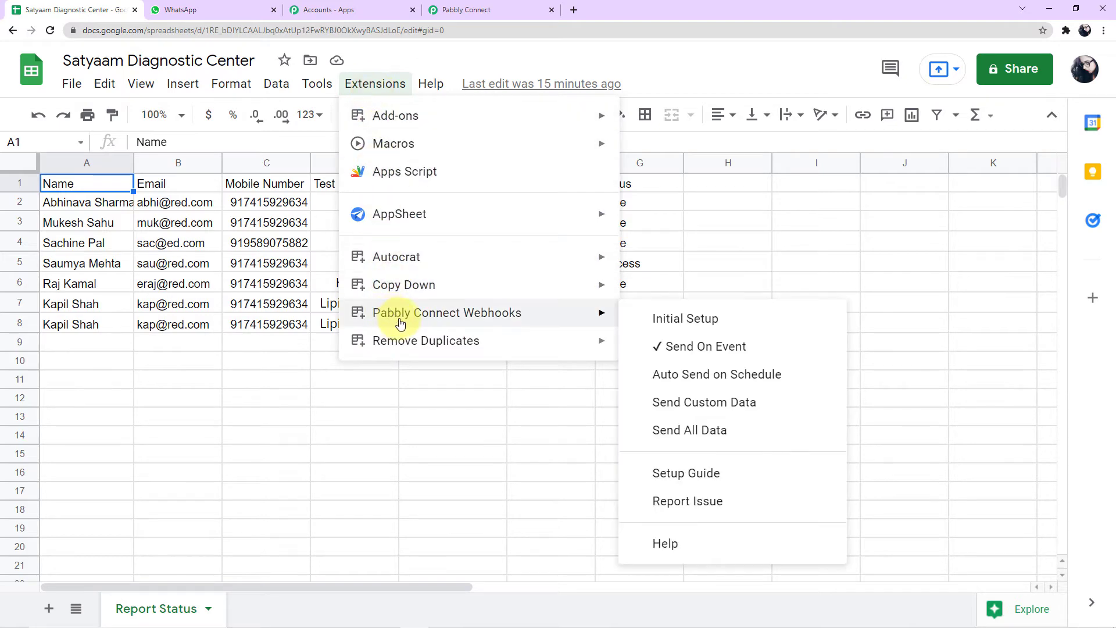
click(670, 325)
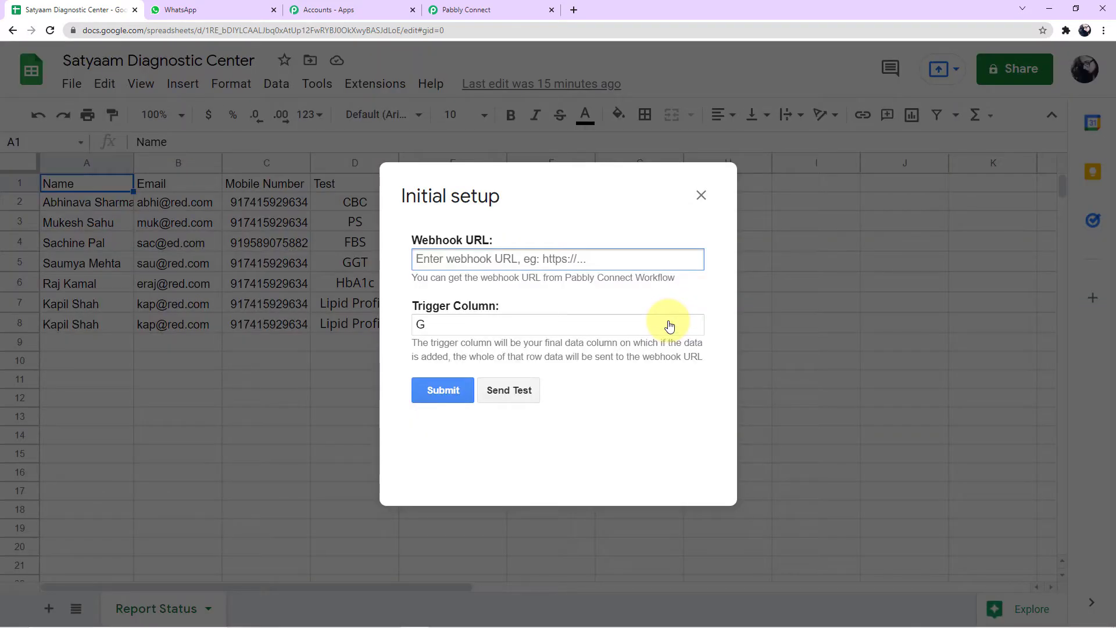
right_click(496, 258)
click(524, 347)
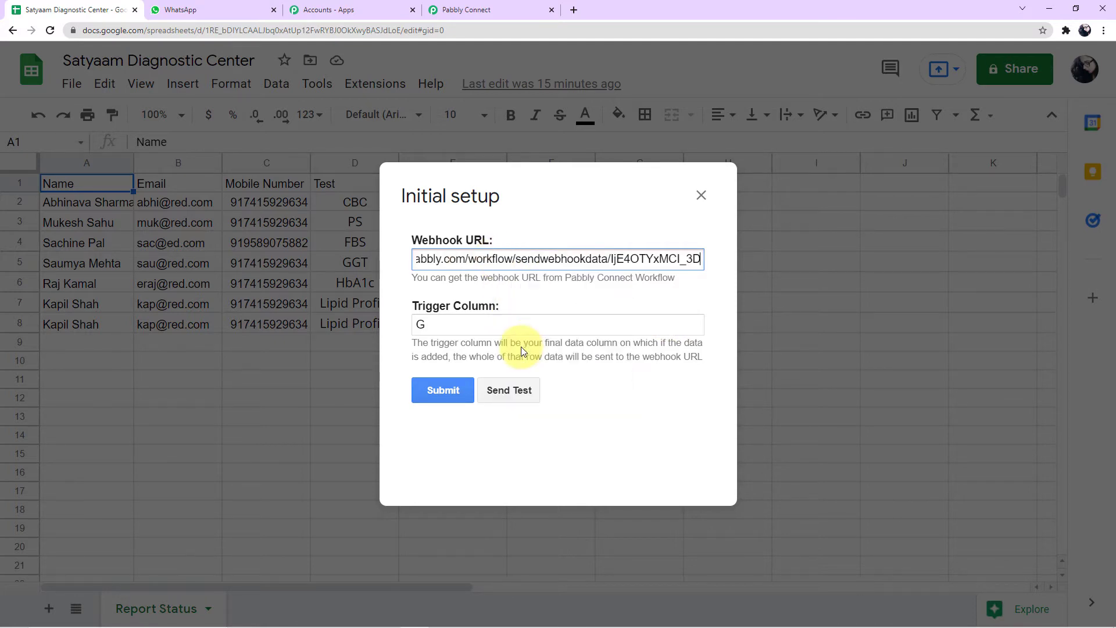
click(462, 326)
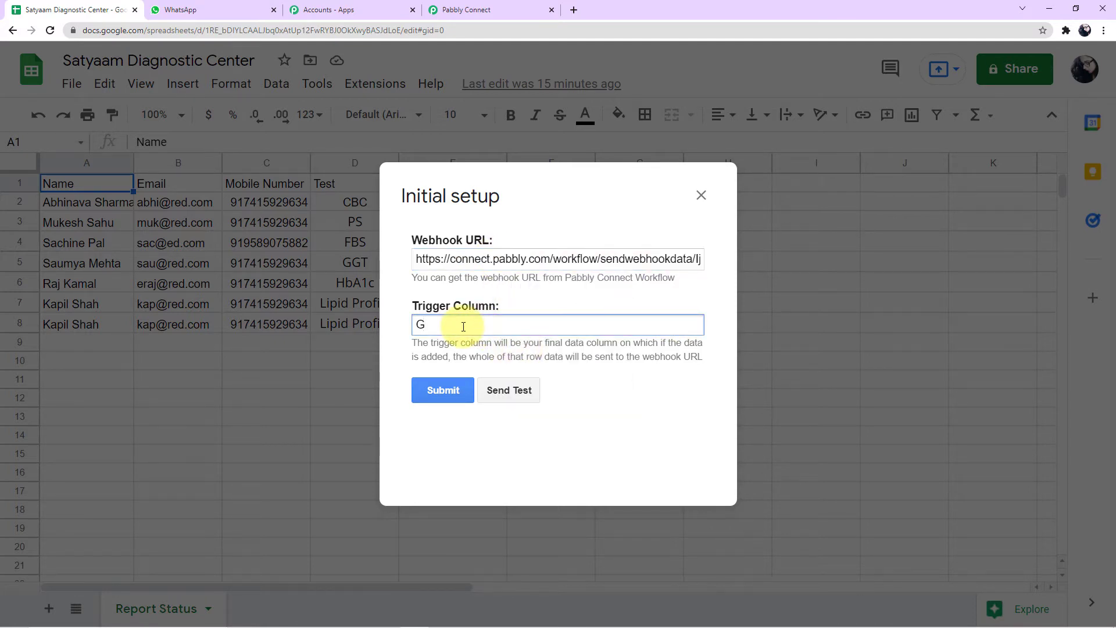
click(594, 390)
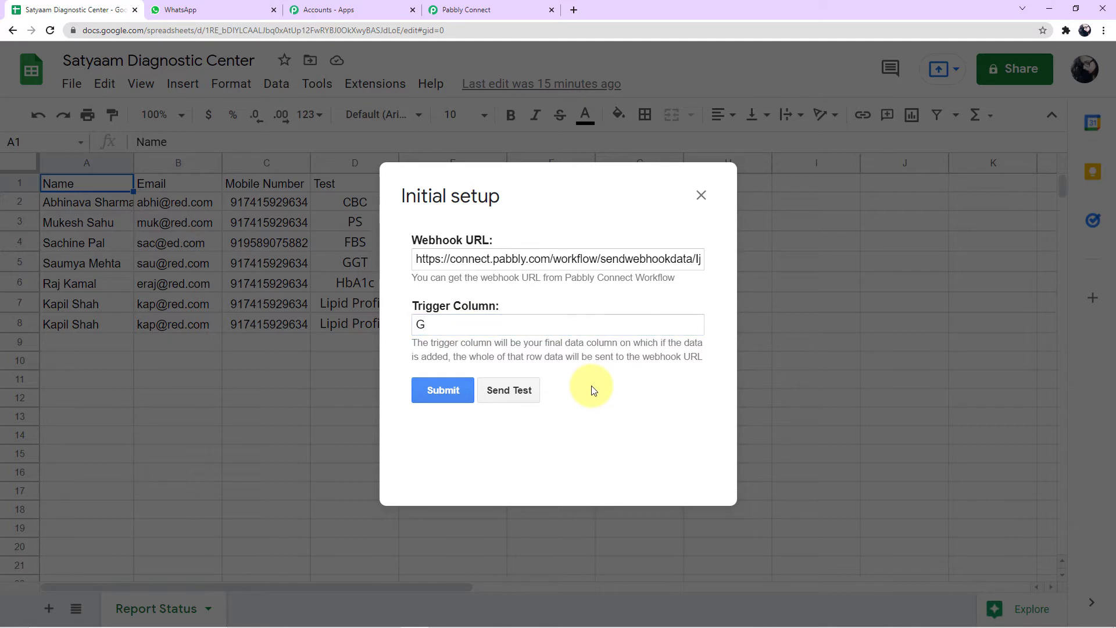
Check in Pabbly Connect that the trigger is waiting for a webhook response, and send test data from the spreadsheet's initial setup
click(485, 12)
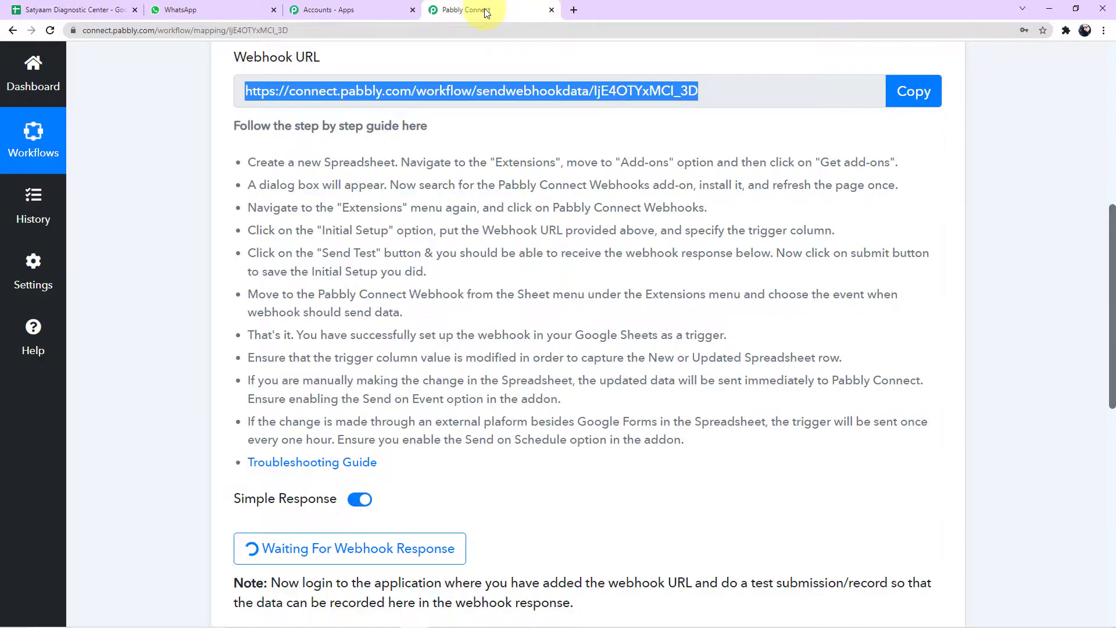
scroll(544, 334, down, 2)
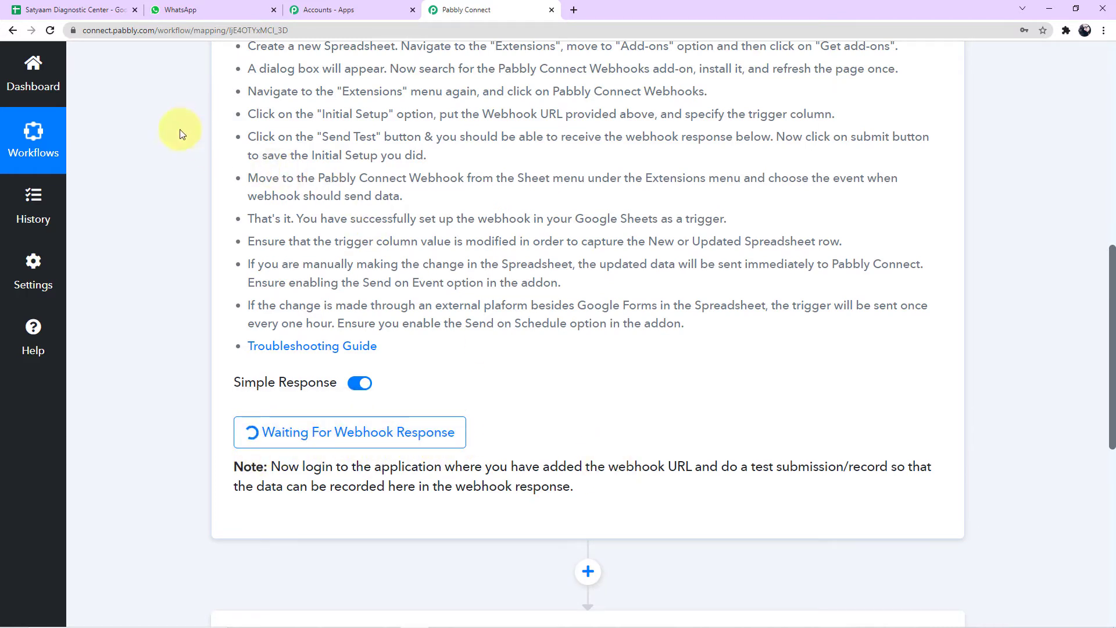
click(23, 9)
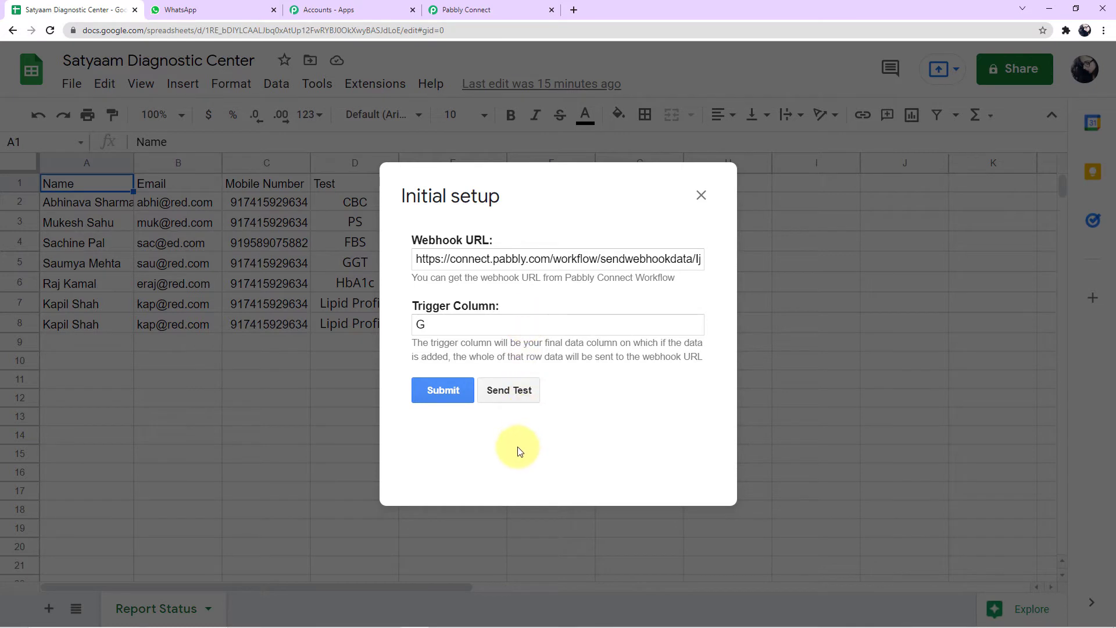
click(514, 403)
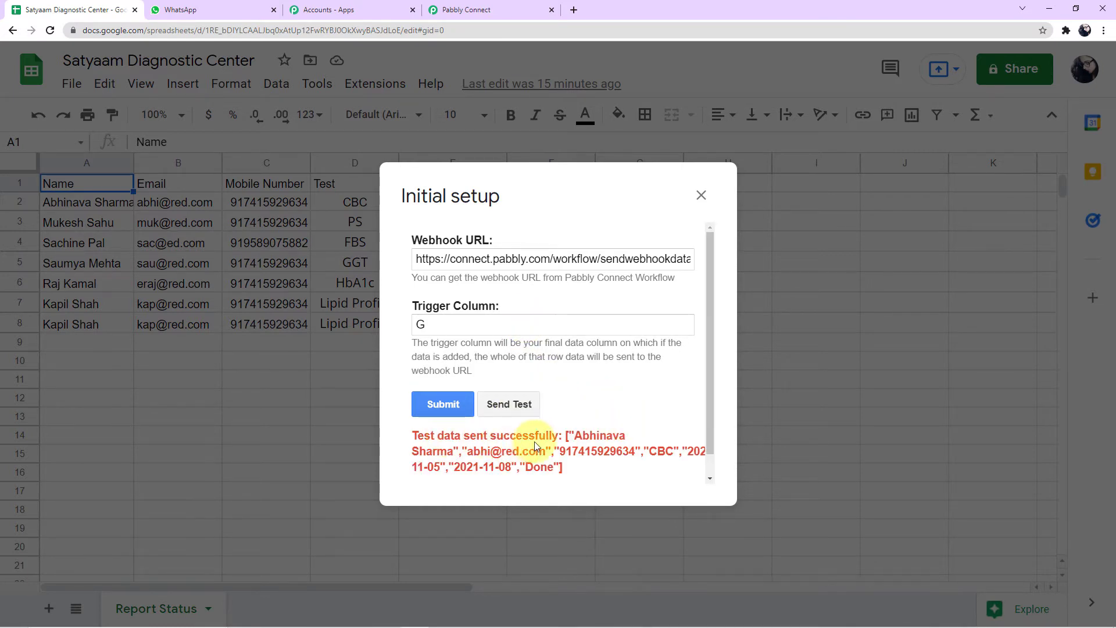
Switch to Pabbly Connect and review the labels and values of the captured webhook response
click(478, 11)
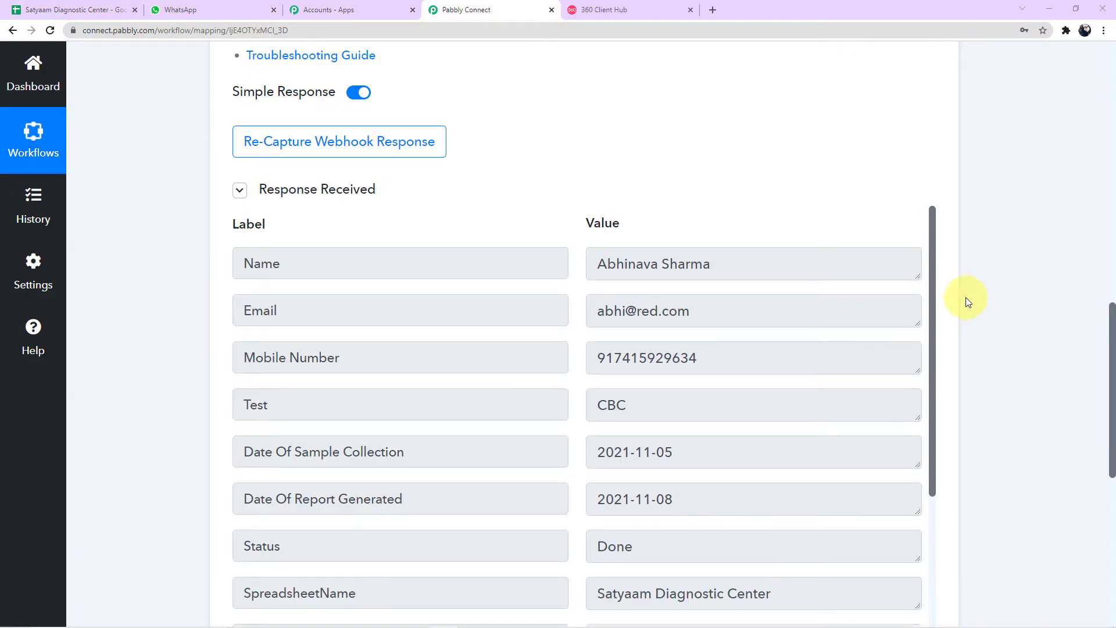
scroll(488, 326, down, 3)
scroll(501, 323, down, 5)
scroll(536, 344, up, 4)
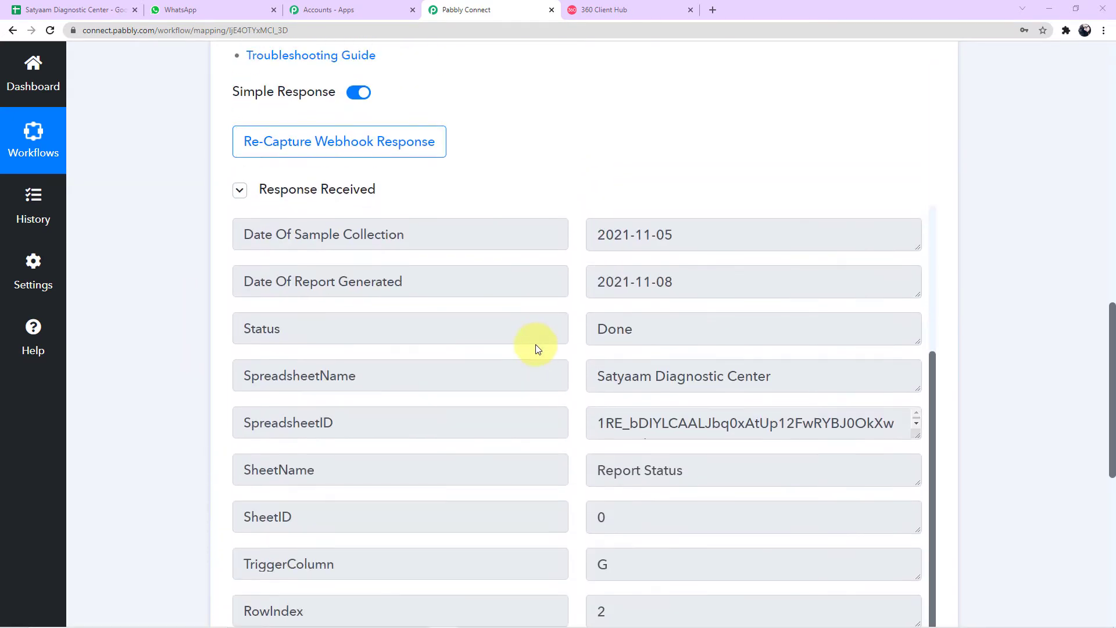
scroll(536, 344, up, 4)
scroll(535, 344, down, 5)
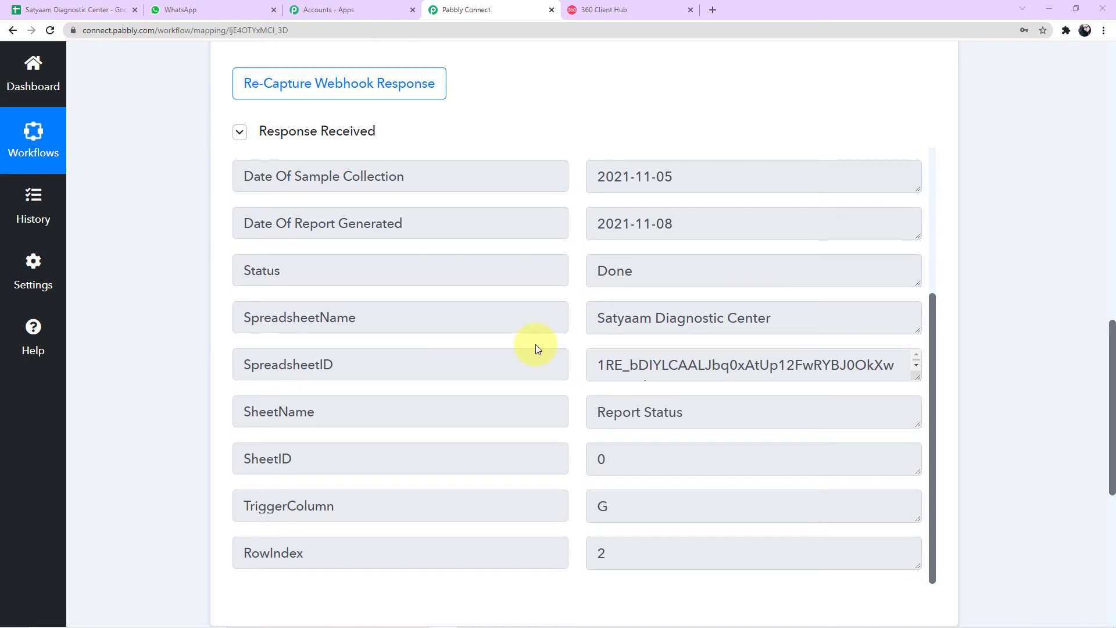
Return to the spreadsheet, submit the webhook initial setup, and check the add-on's Send On Event option
click(78, 10)
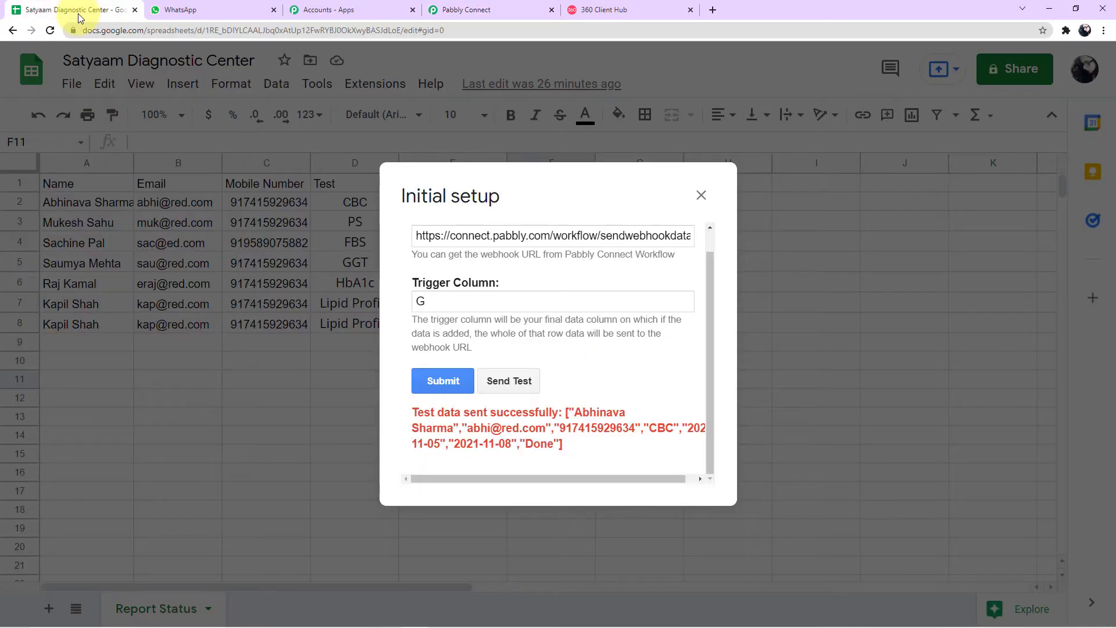
click(442, 382)
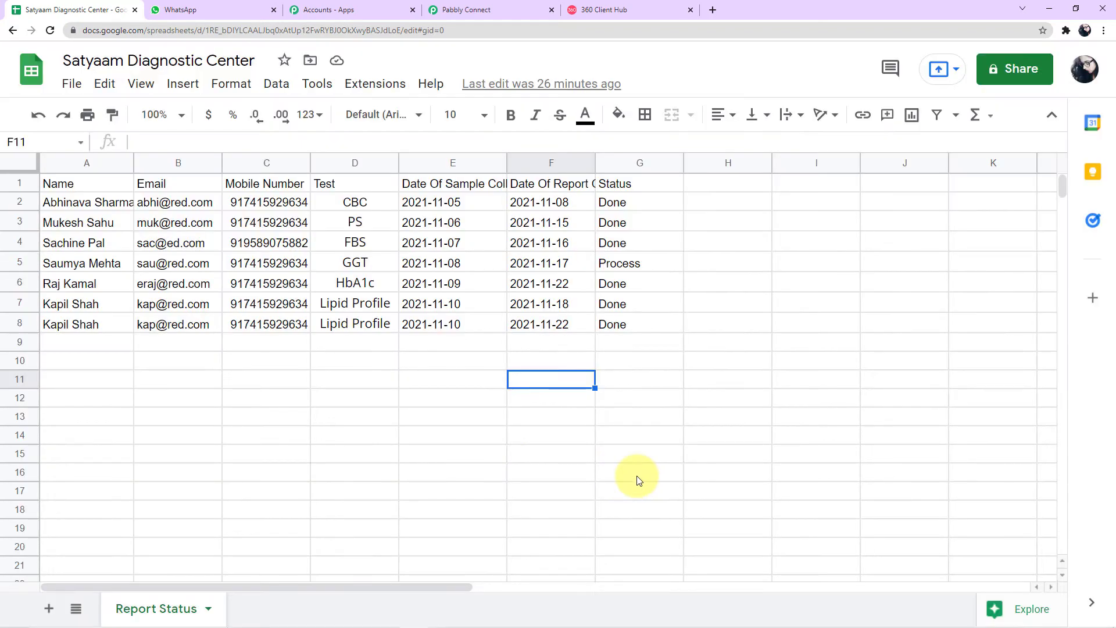
click(374, 93)
mouse_move(379, 312)
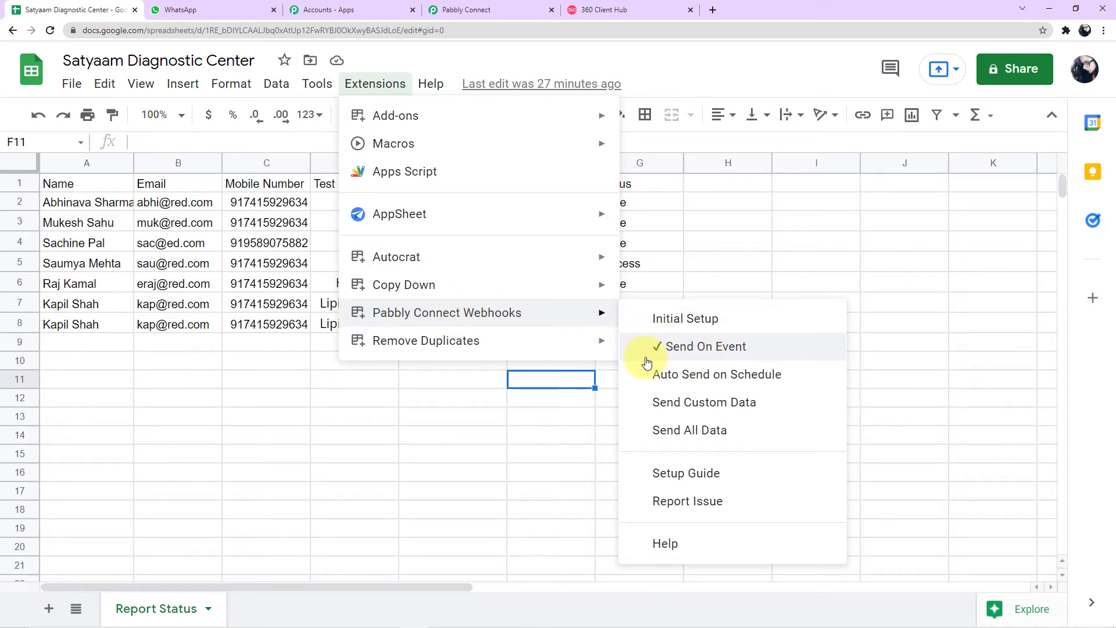
click(901, 345)
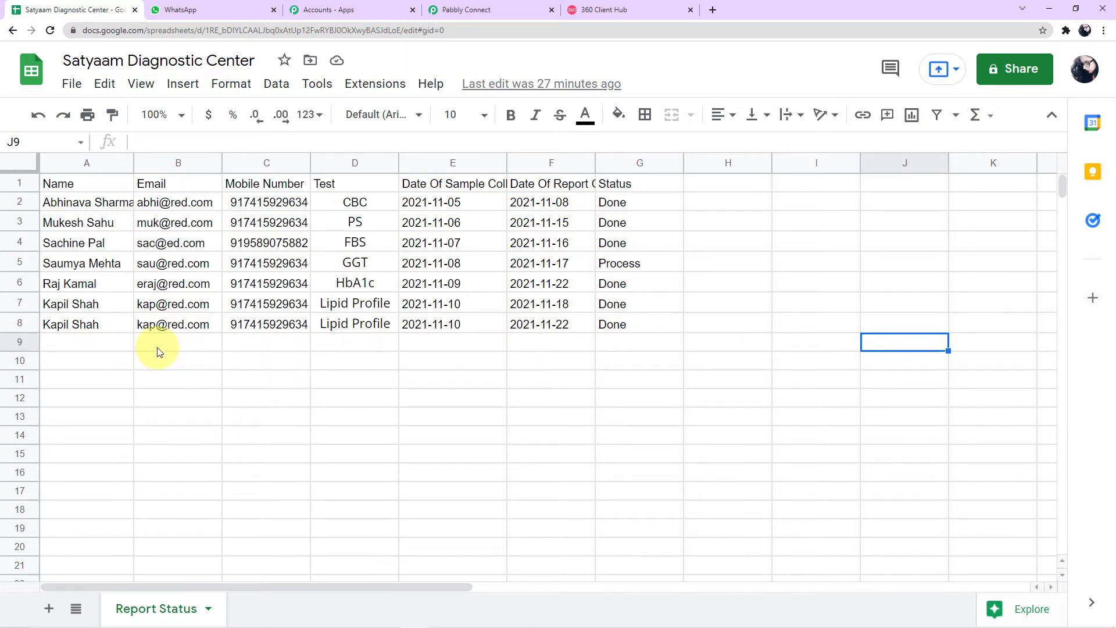
Compare the captured response in Pabbly Connect with the Status column entries in the spreadsheet
click(512, 7)
scroll(407, 247, down, 3)
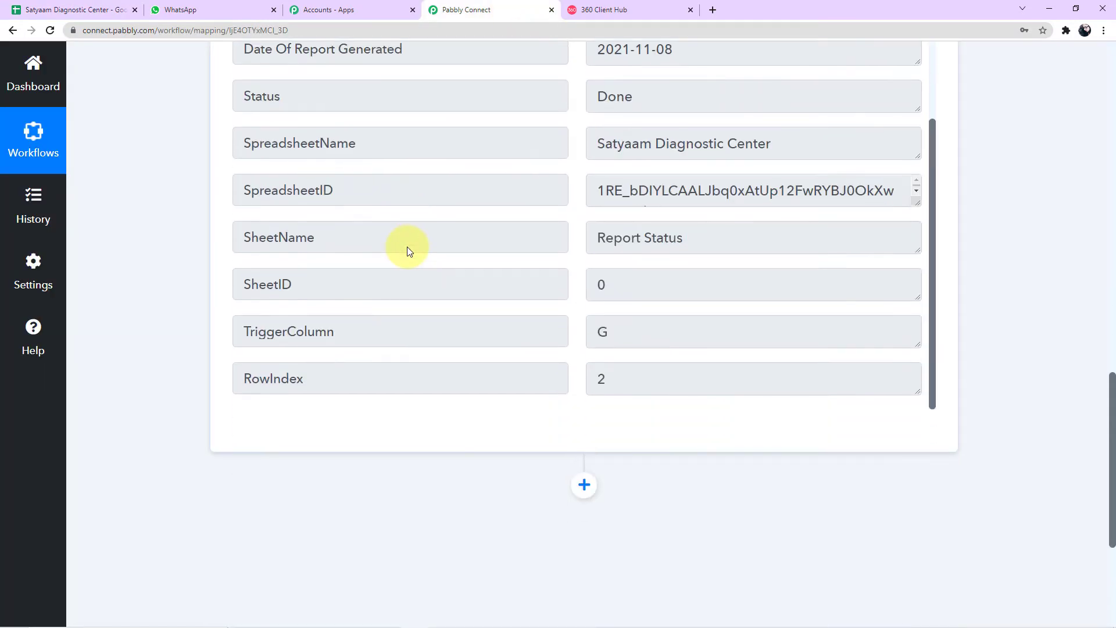
scroll(407, 247, up, 1)
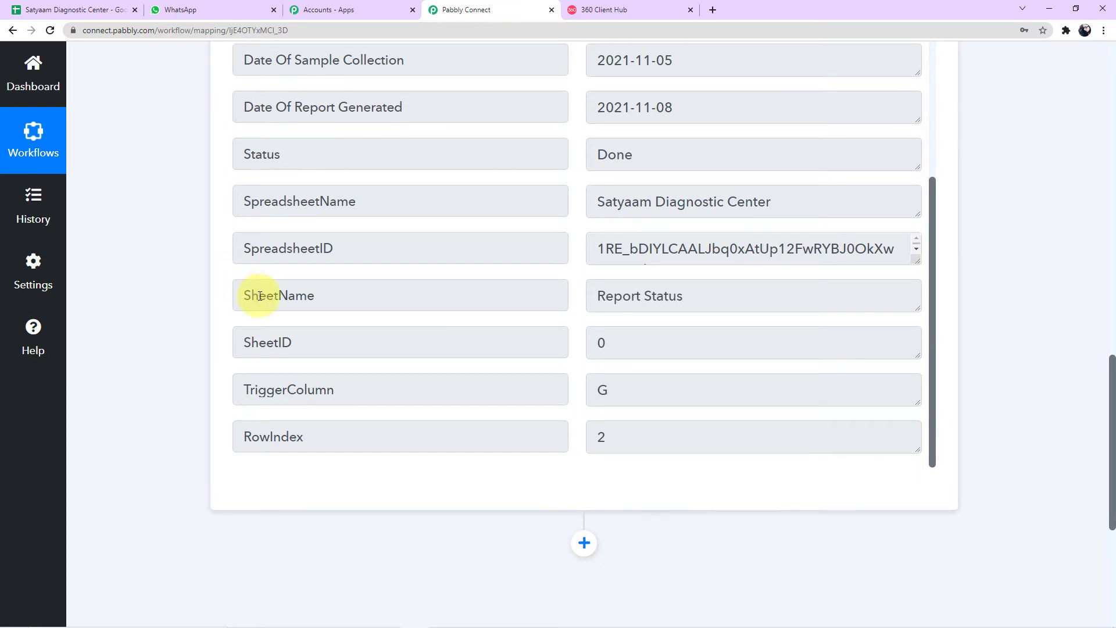
click(75, 9)
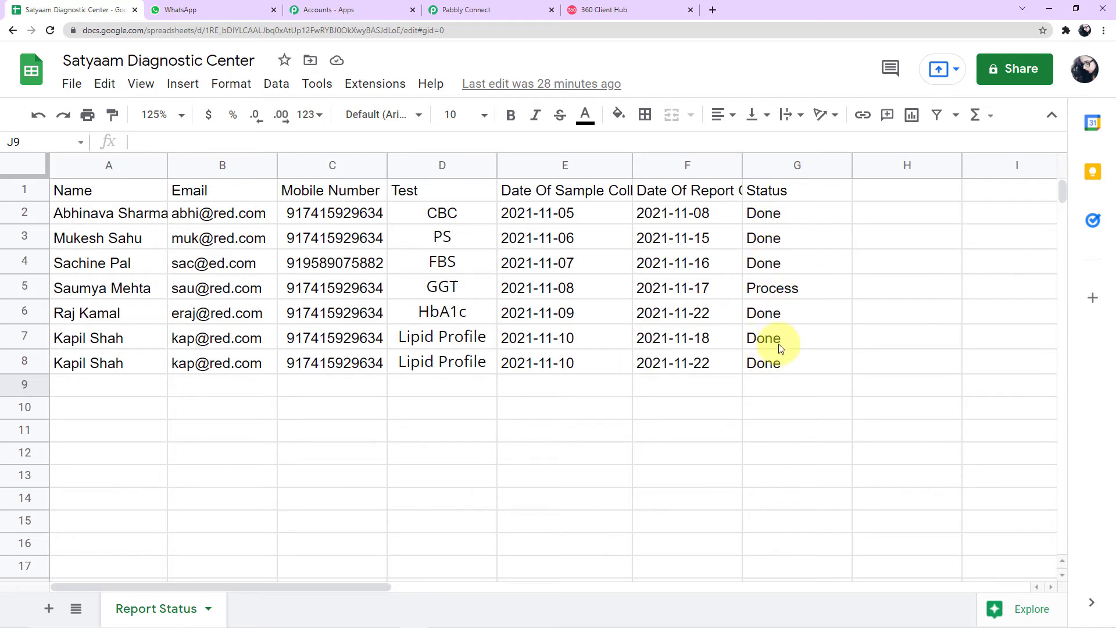
click(783, 222)
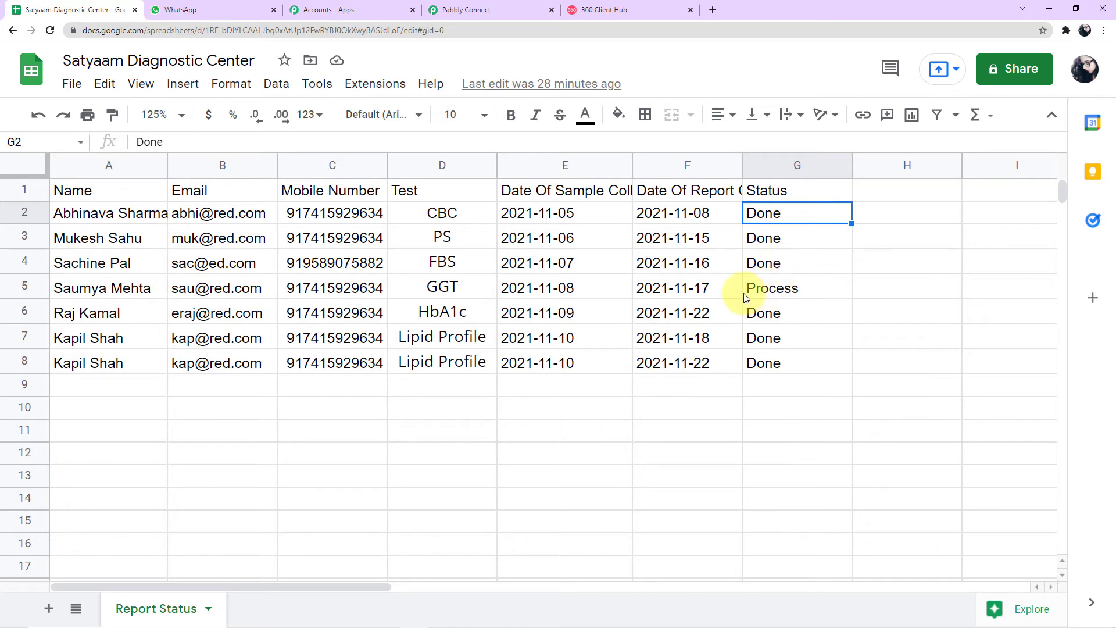
click(773, 271)
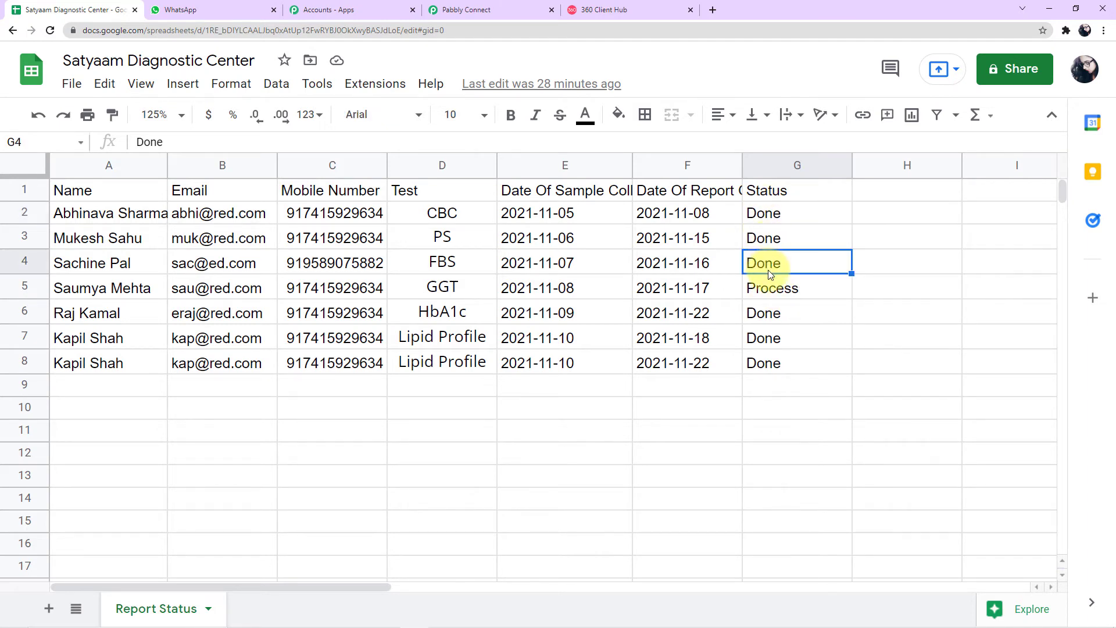
Switch to Pabbly Connect and add an action step after the trigger using the Filter app
click(492, 9)
scroll(175, 224, down, 5)
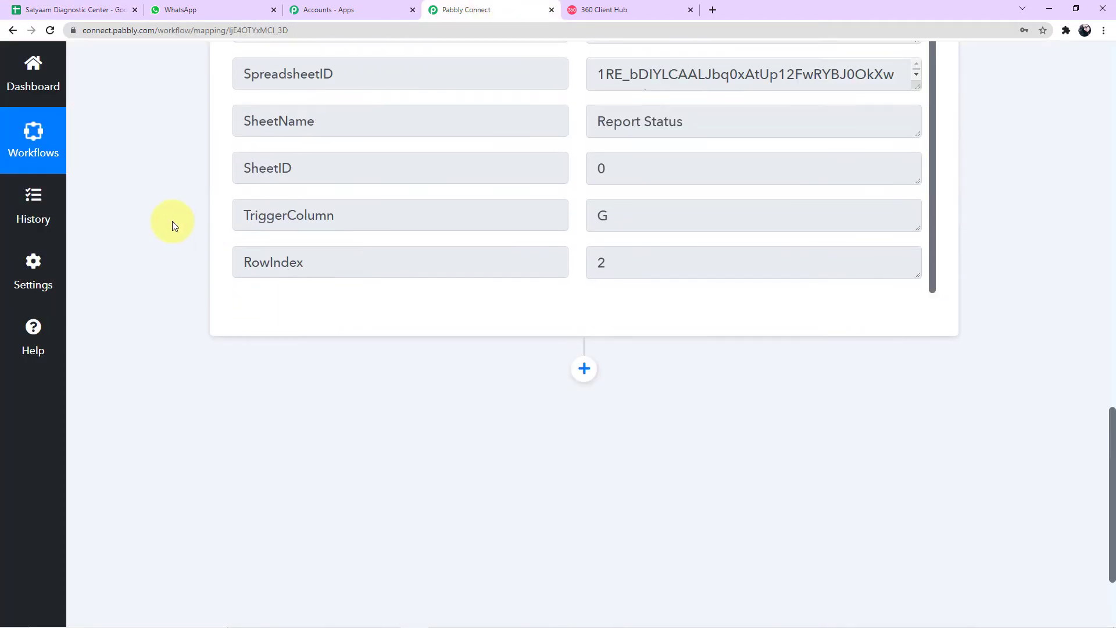
click(572, 227)
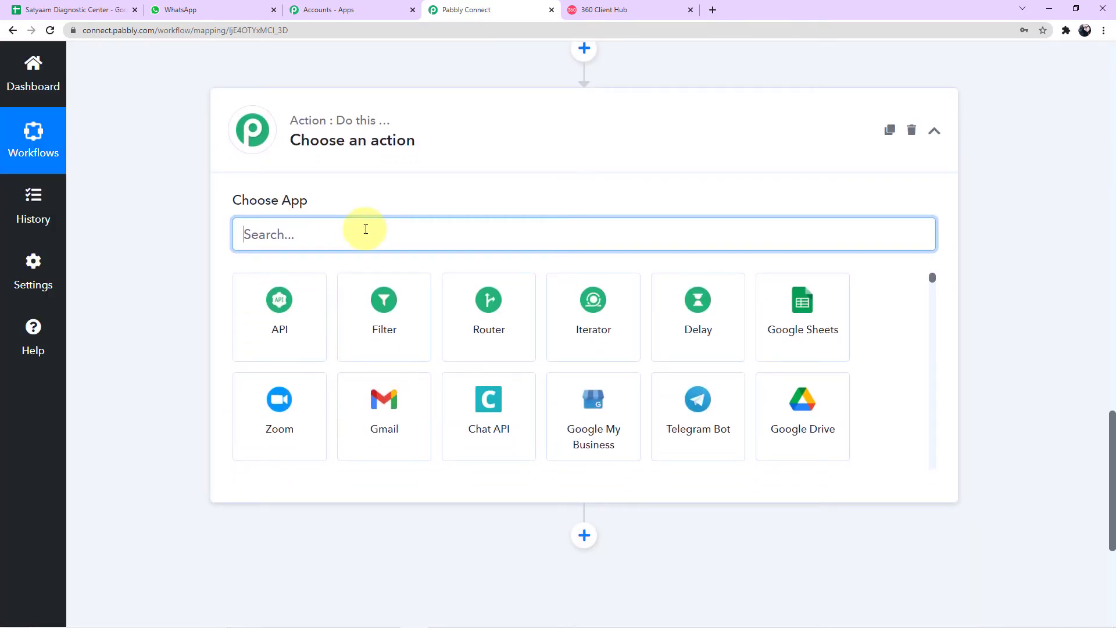
text(fil)
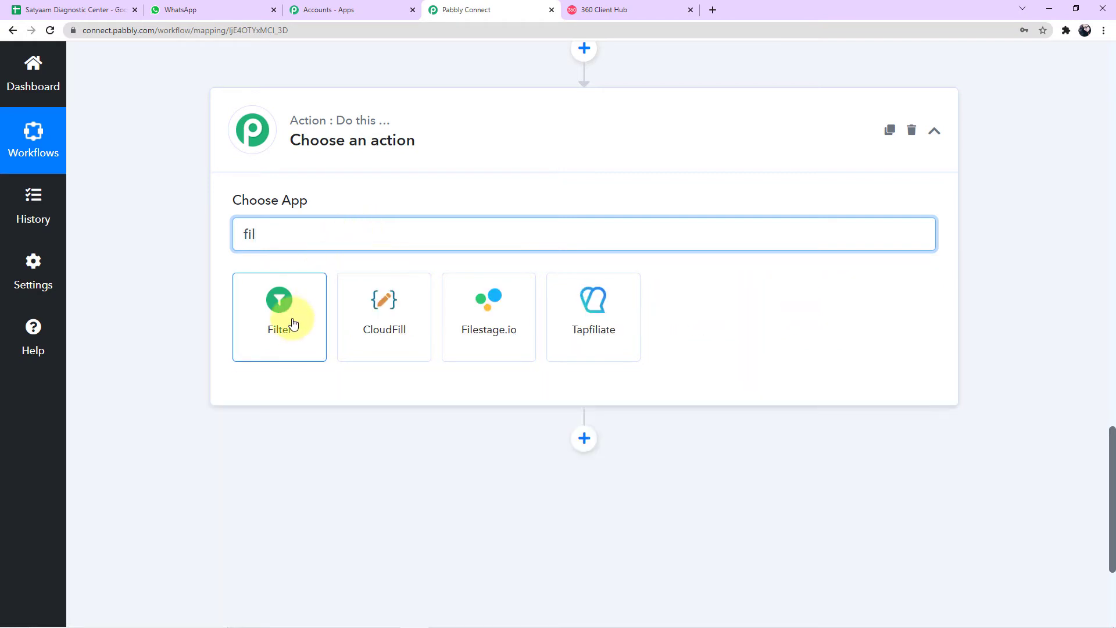
click(292, 324)
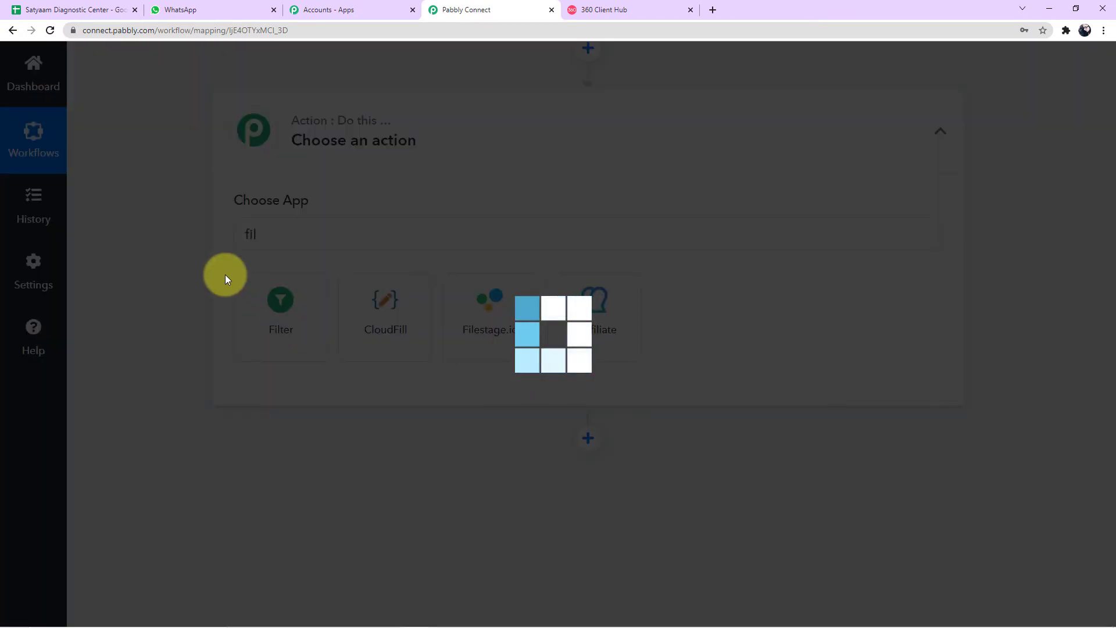
Check the Status field in the trigger response and choose it from the Google Sheets data as the filter condition's label
scroll(225, 274, down, 2)
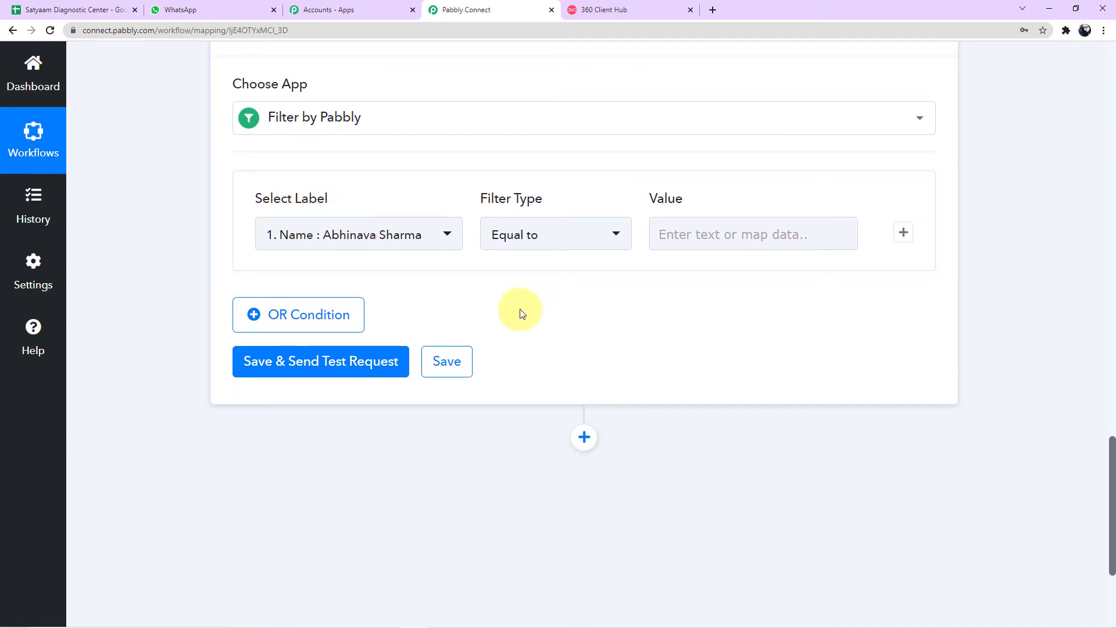
scroll(519, 311, up, 9)
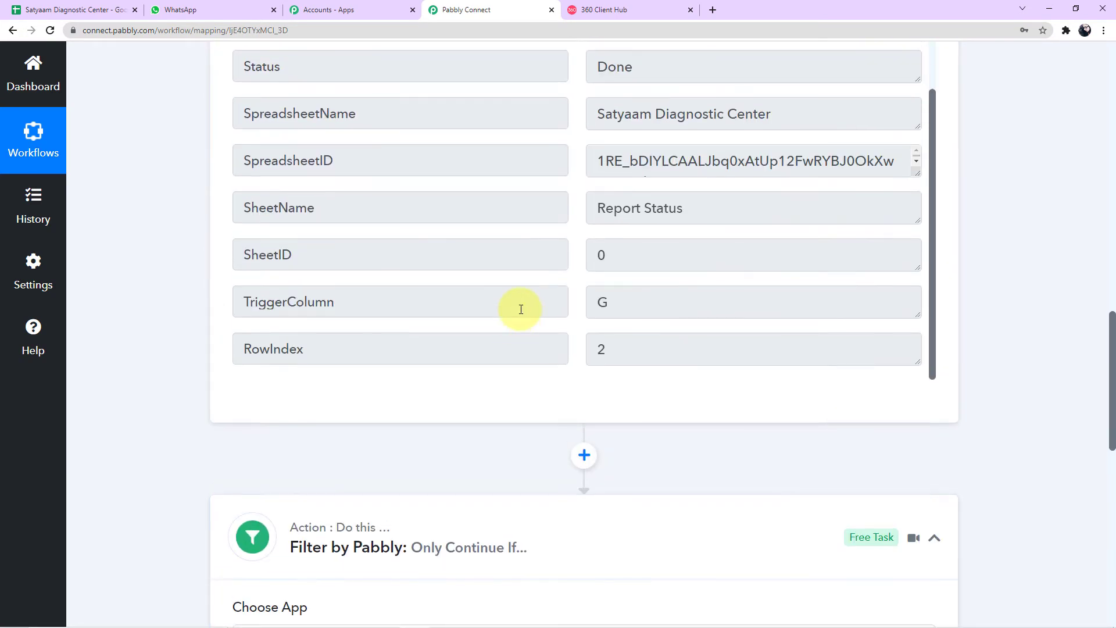
scroll(424, 301, up, 1)
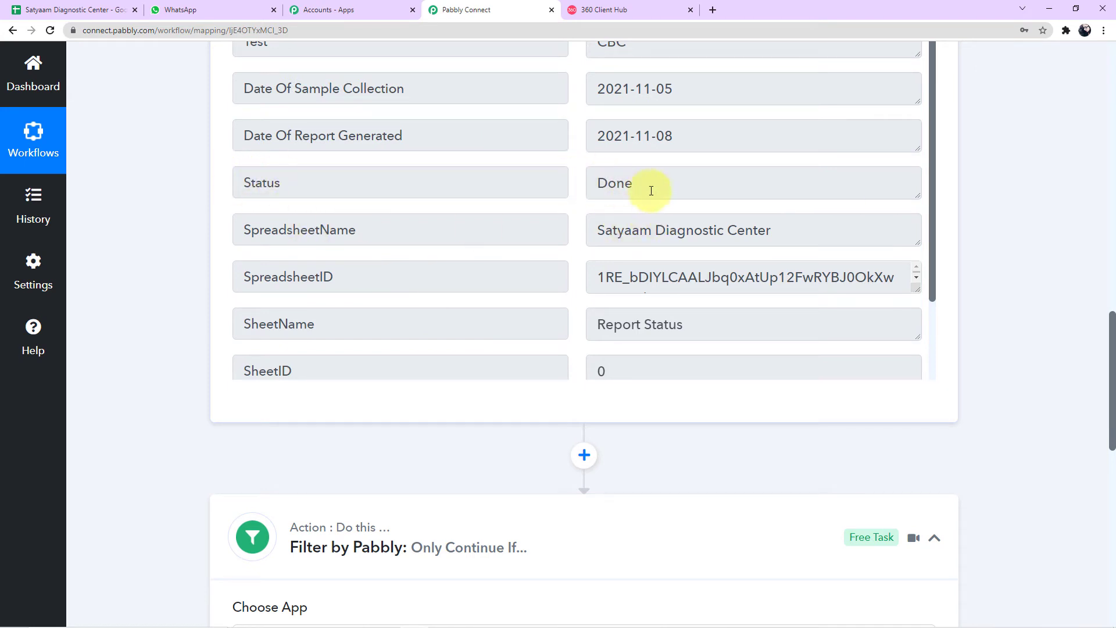
scroll(225, 279, down, 5)
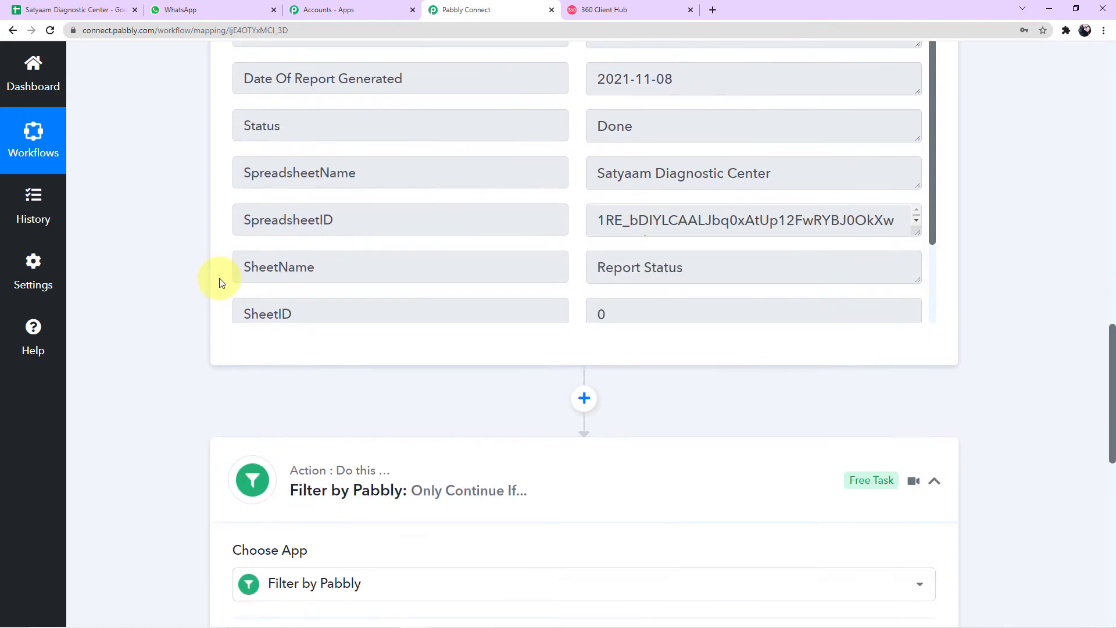
scroll(222, 283, down, 3)
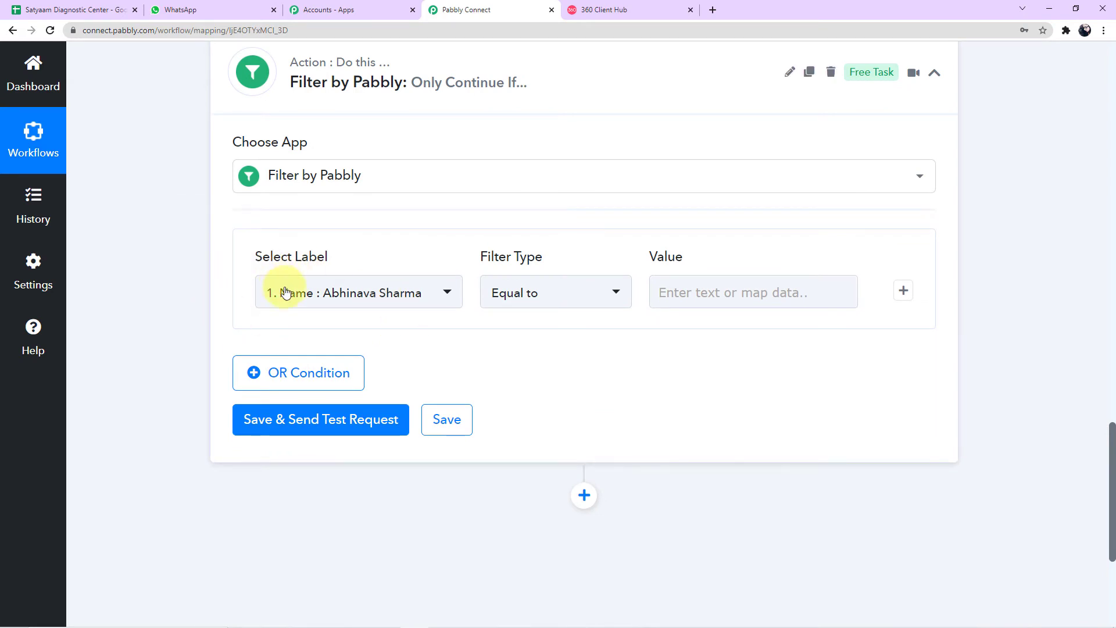
click(304, 297)
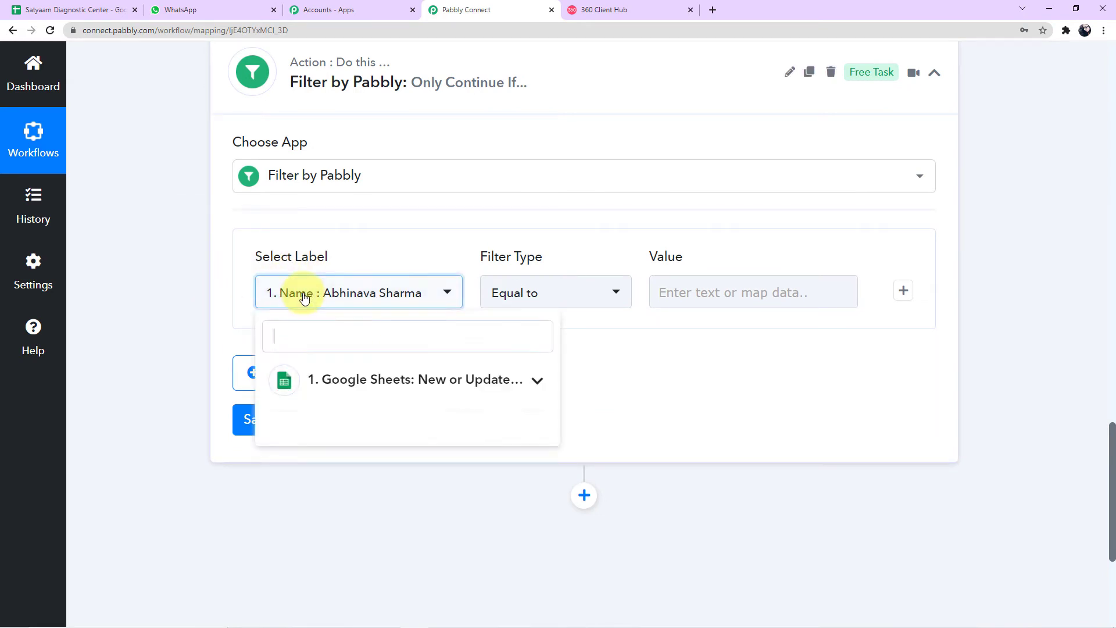
click(438, 402)
scroll(434, 477, down, 4)
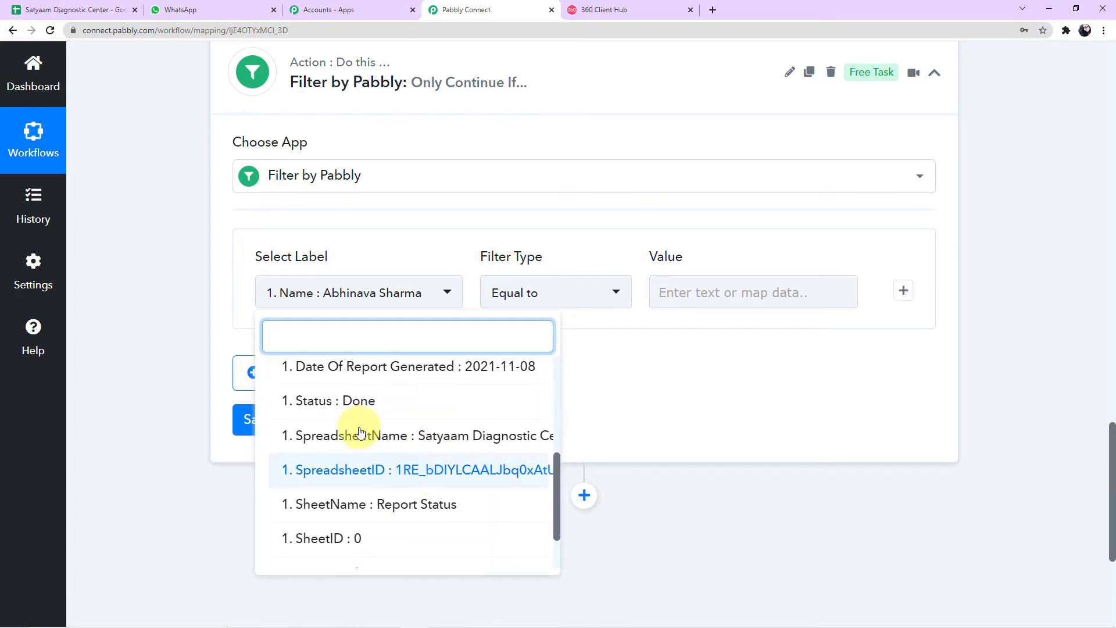
click(384, 410)
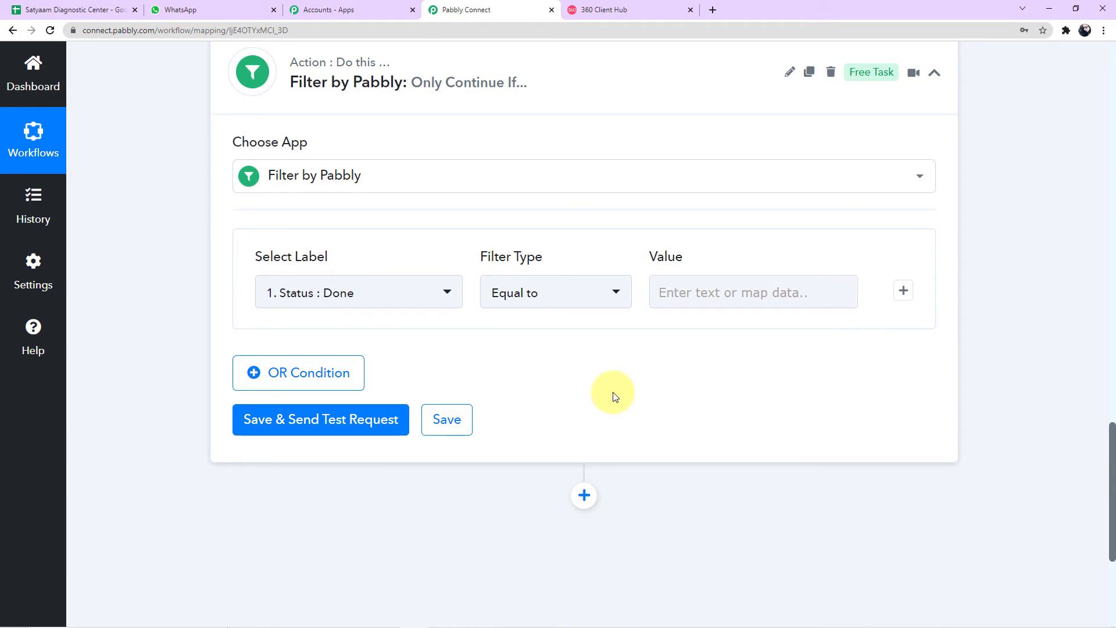
Set the Status filter condition to Equal to "Done" and save the filter with a test request
click(564, 297)
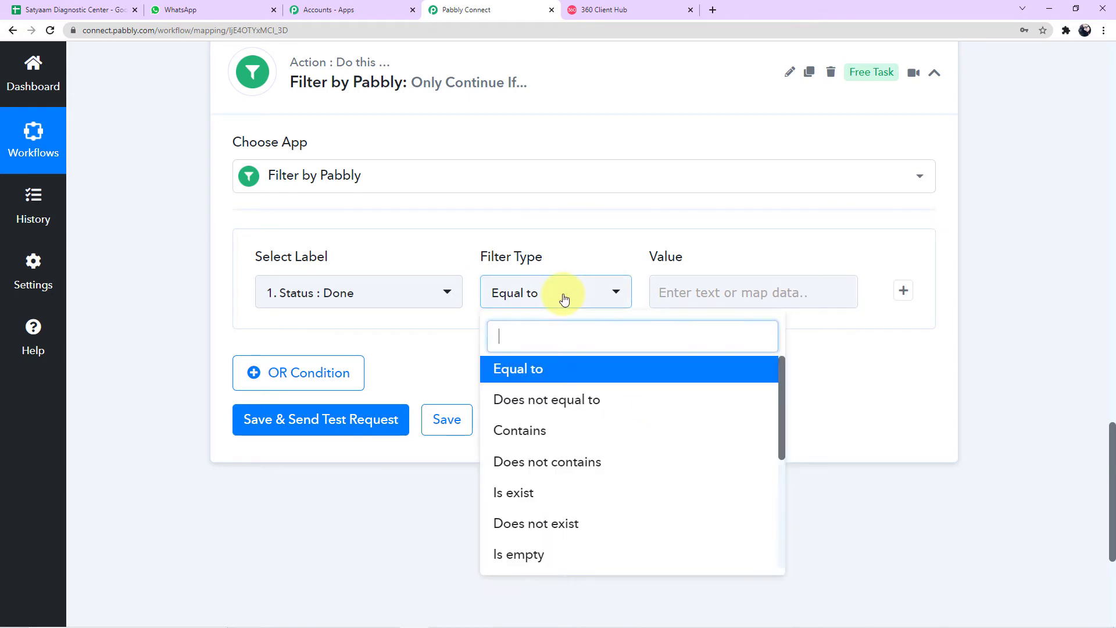
click(543, 370)
click(703, 299)
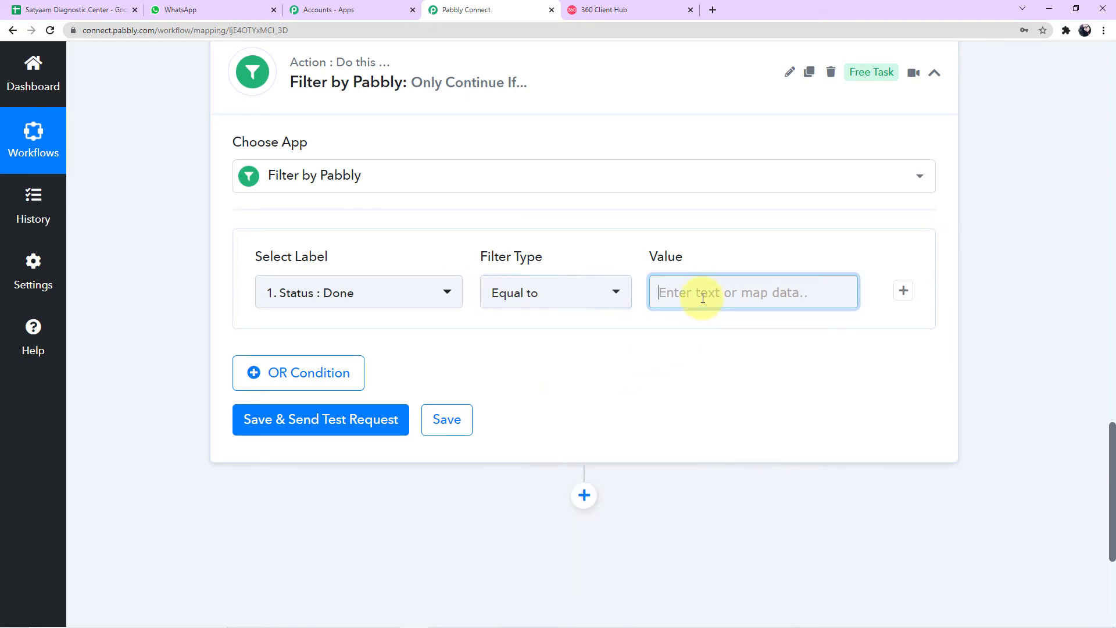
text(Done)
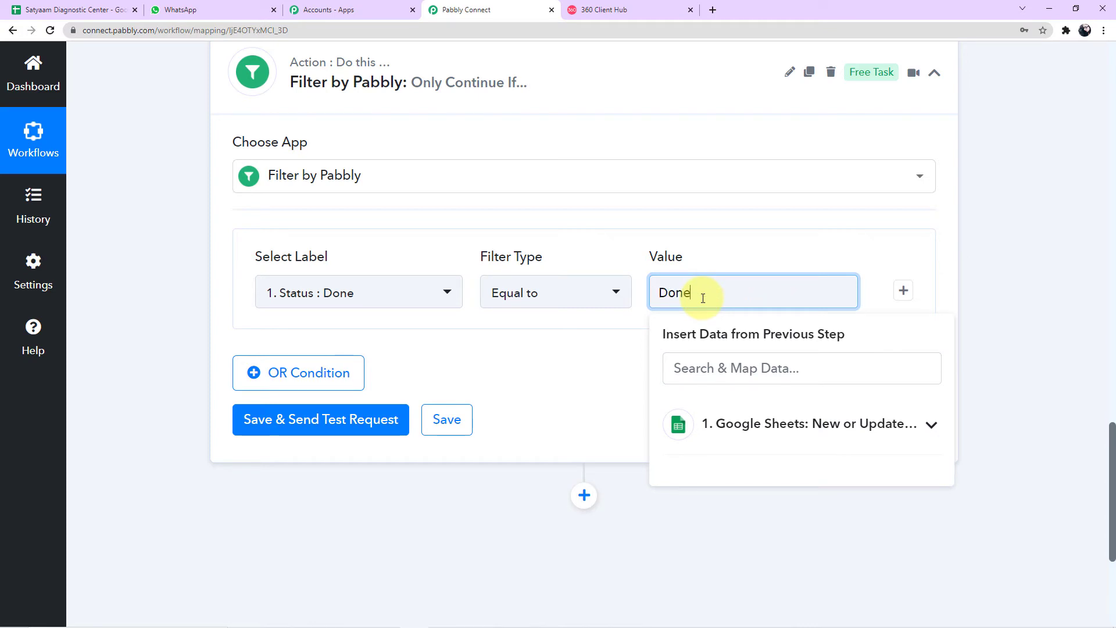
click(546, 329)
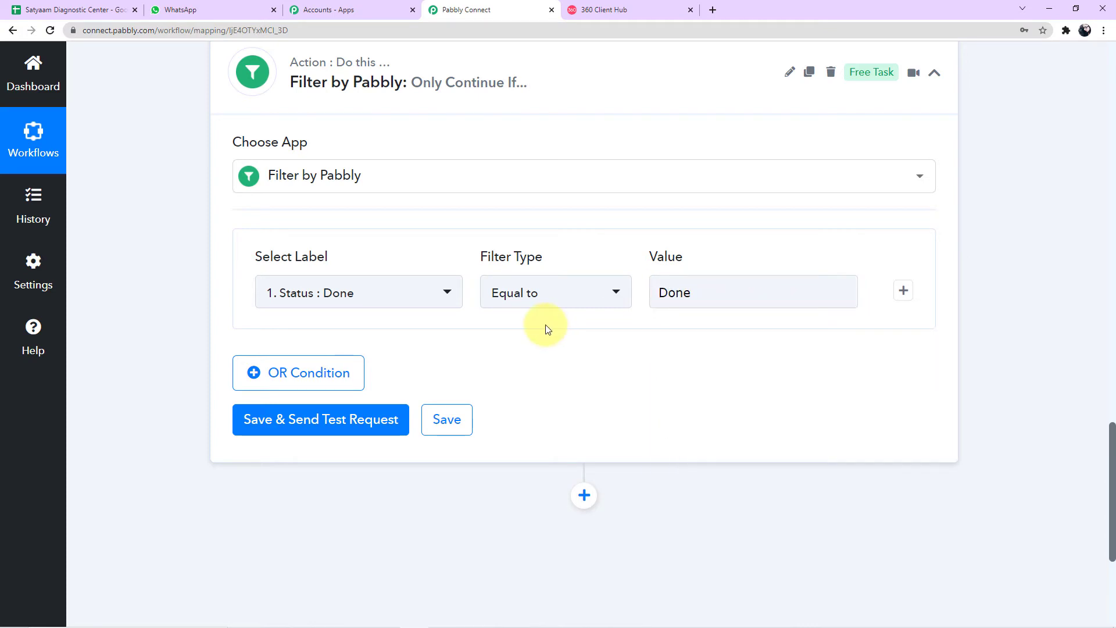
click(689, 313)
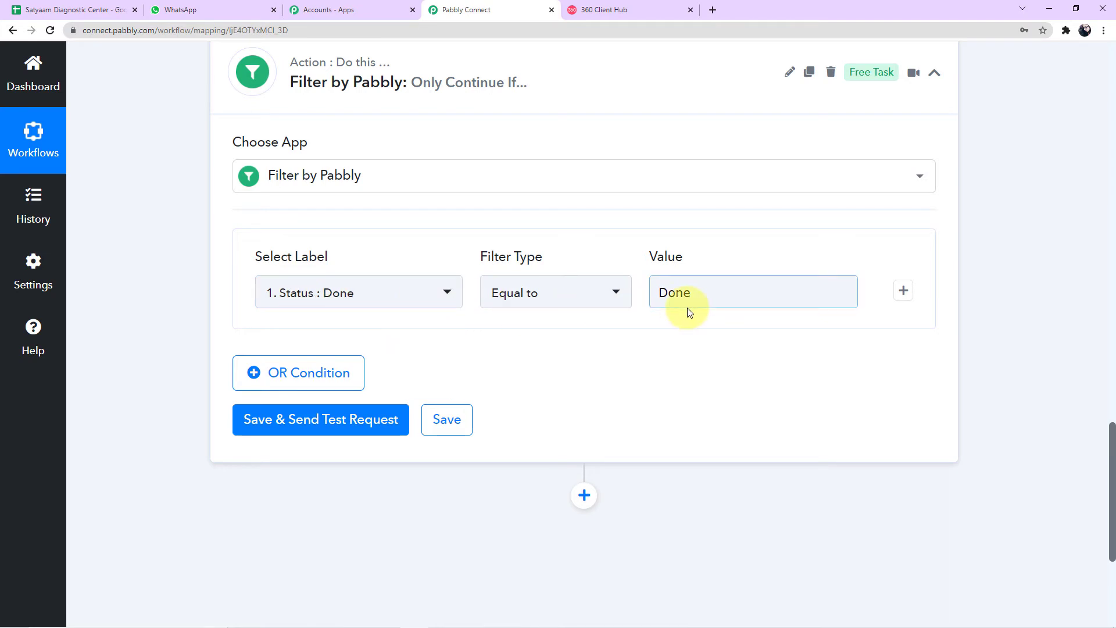
click(354, 418)
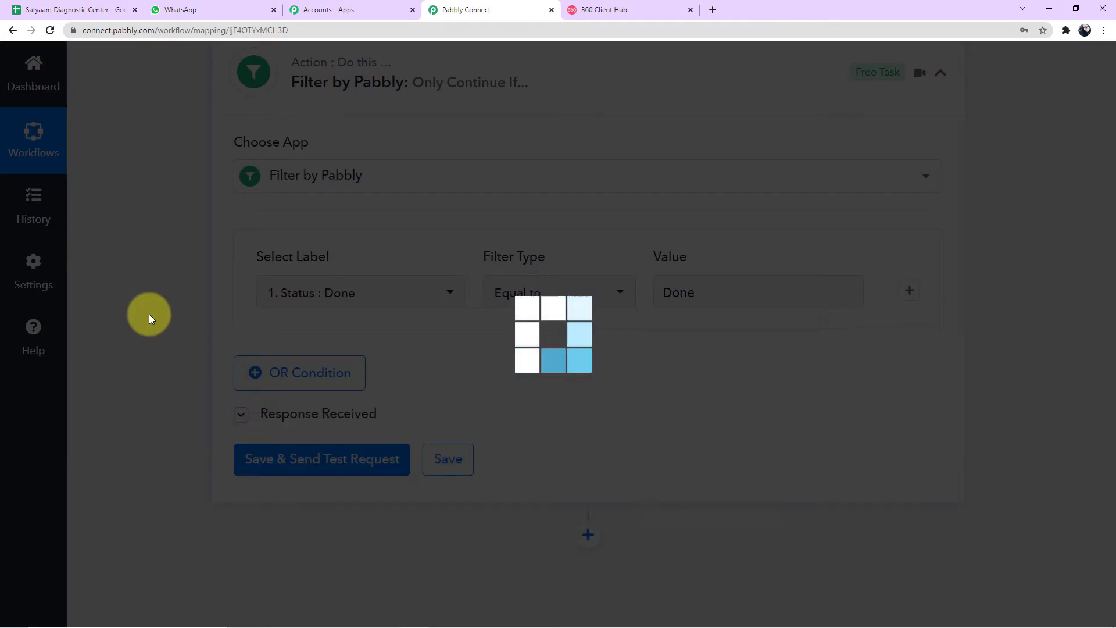
scroll(149, 314, down, 2)
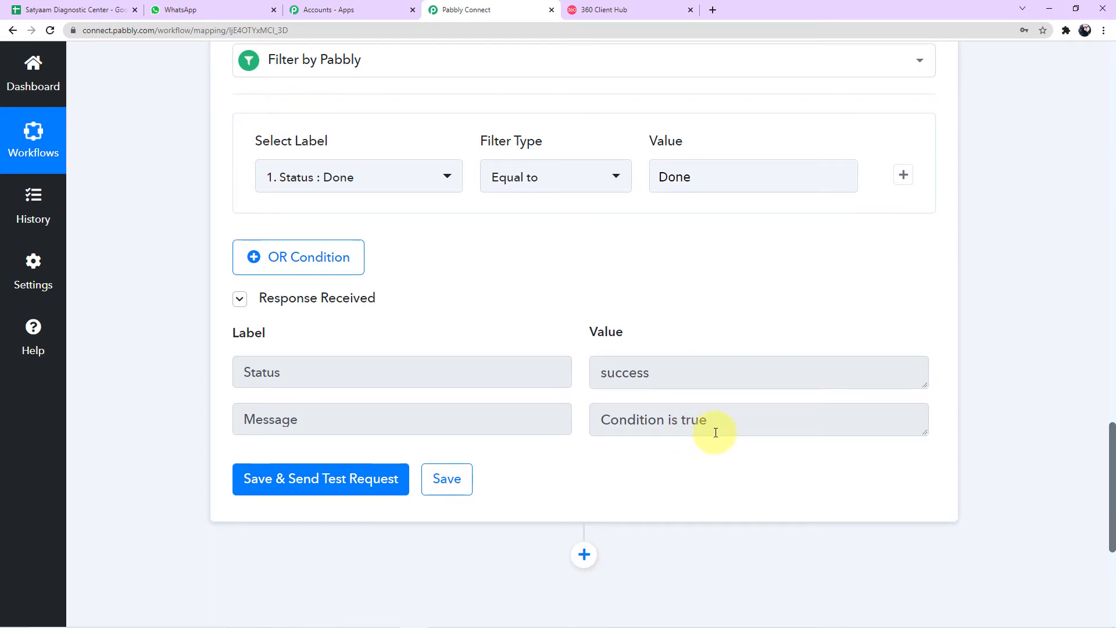
Compare the filter's test response with the Status value in the Google Sheets trigger response
scroll(637, 399, up, 10)
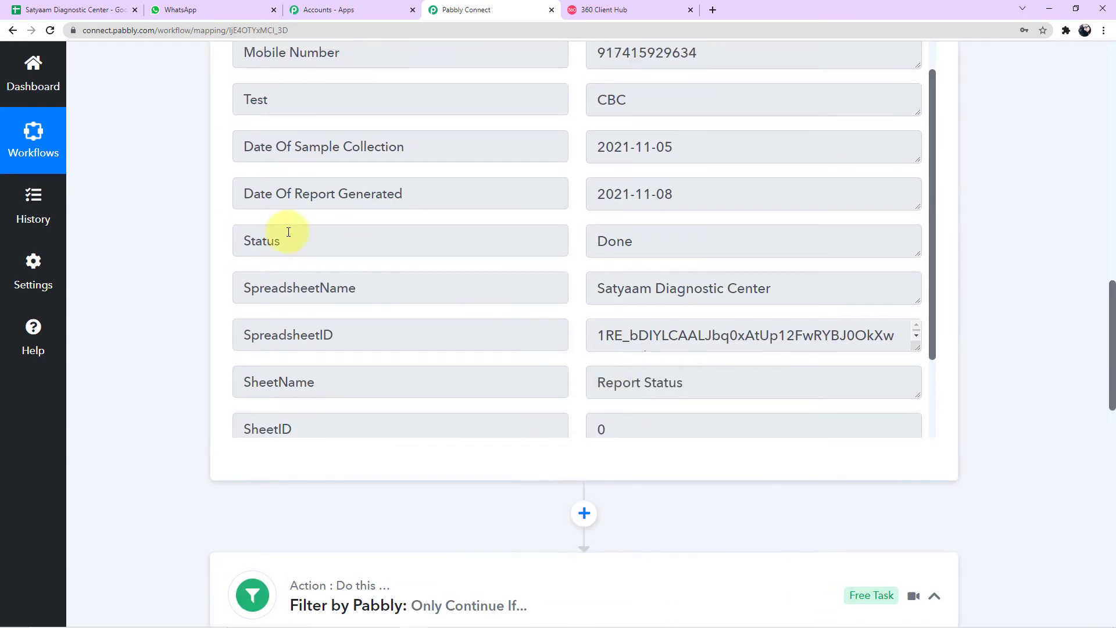
scroll(179, 262, down, 1)
scroll(176, 257, down, 10)
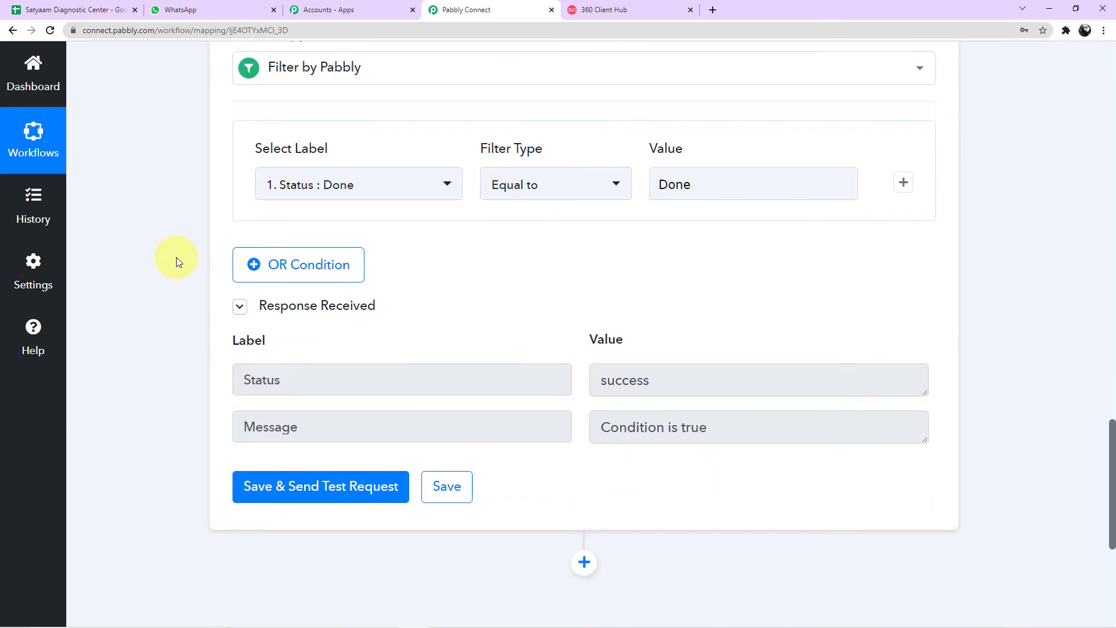
scroll(176, 257, down, 4)
scroll(176, 257, down, 1)
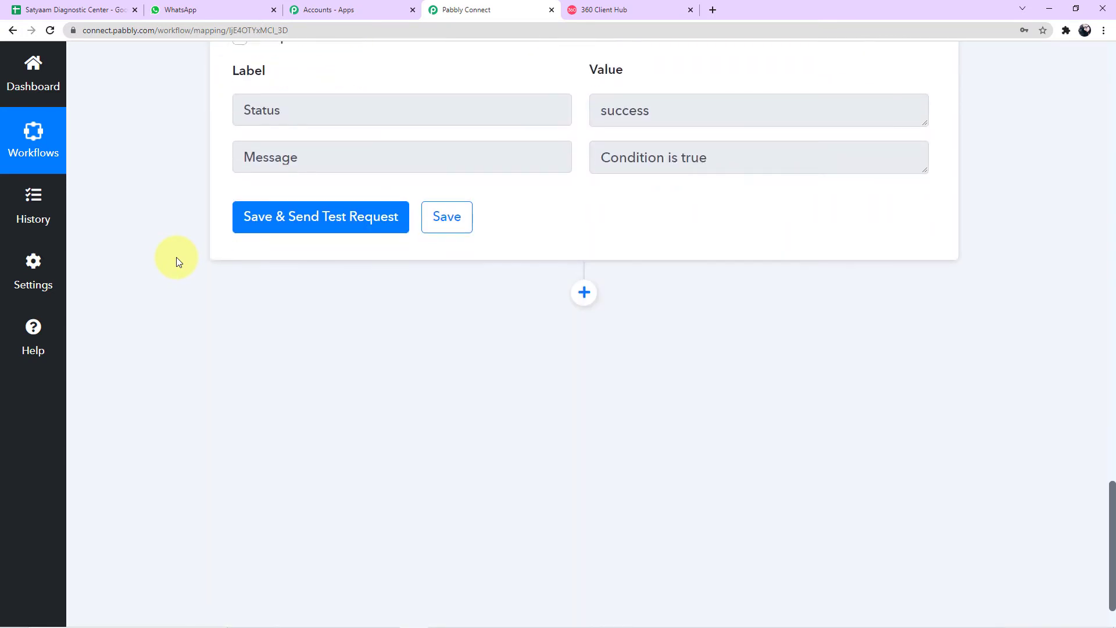
scroll(416, 356, up, 12)
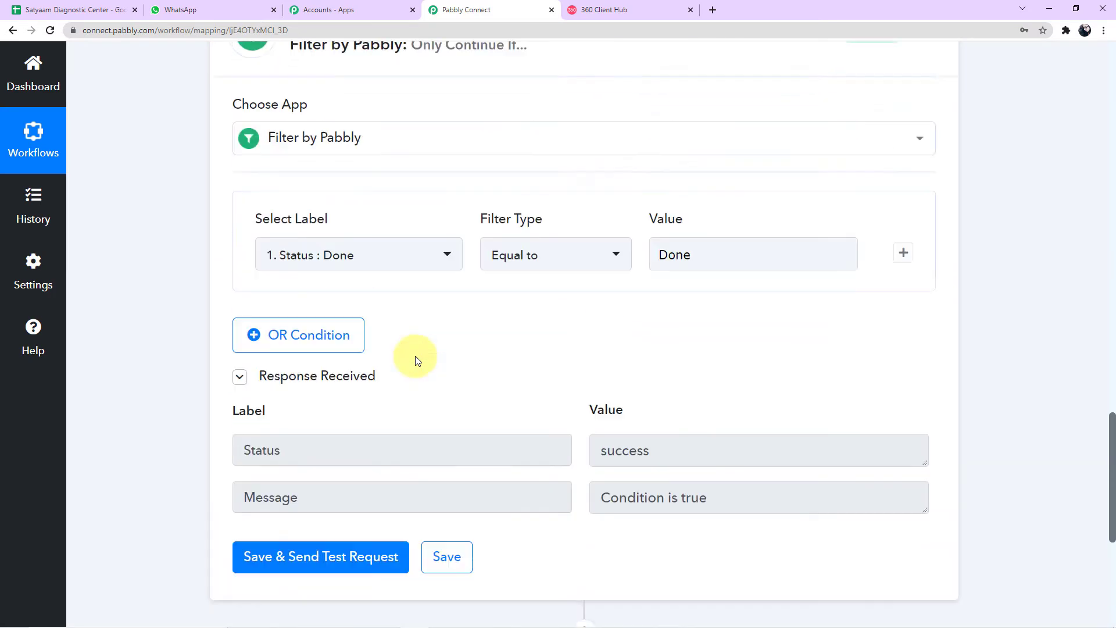
scroll(416, 355, up, 7)
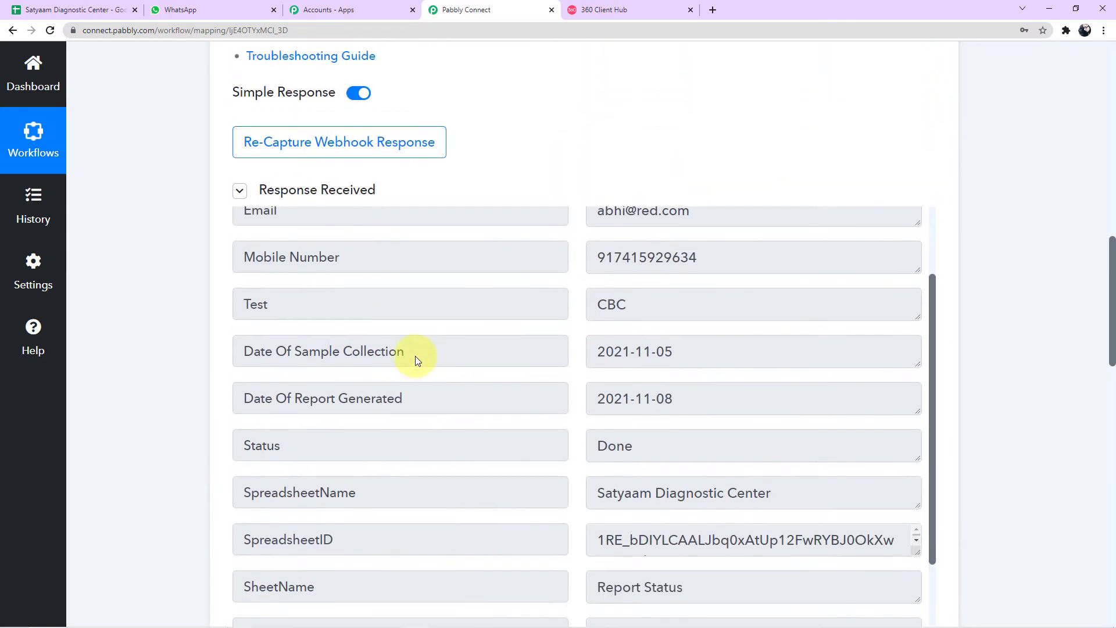
scroll(150, 379, down, 18)
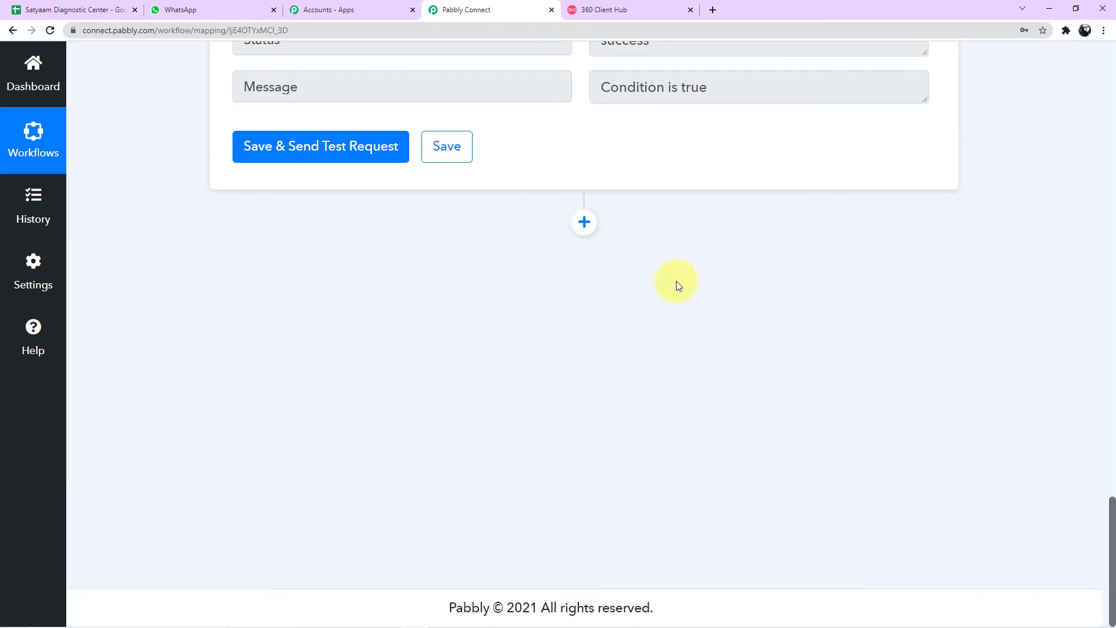
Add a WhatsApp by 360Dialog action after the filter, using the Send Template Message event, and open its connection setup
click(585, 223)
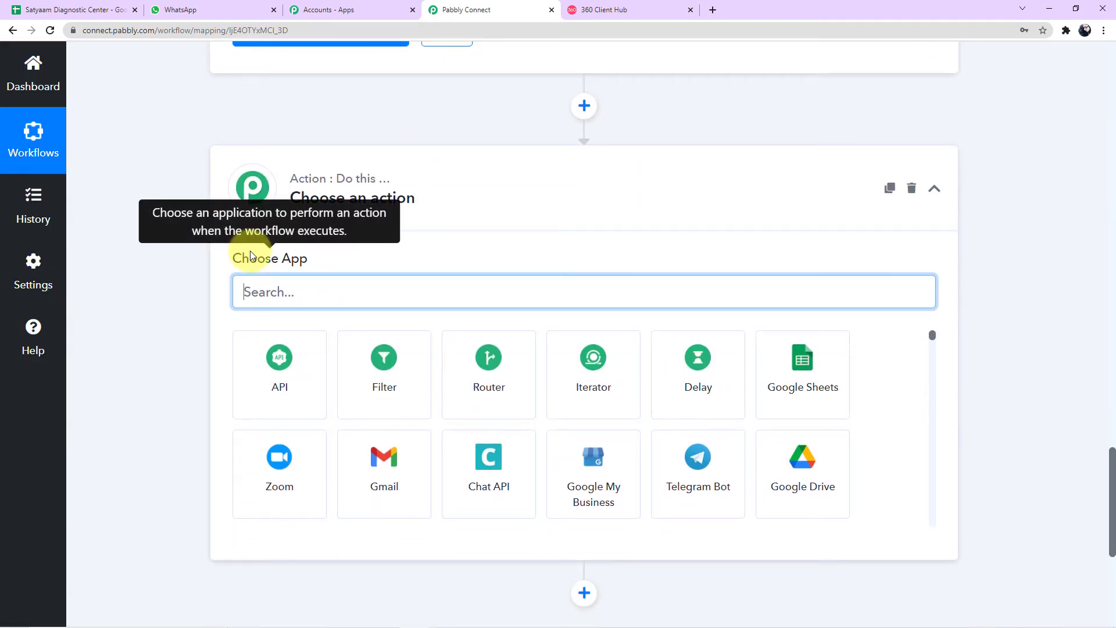
text(360)
click(295, 403)
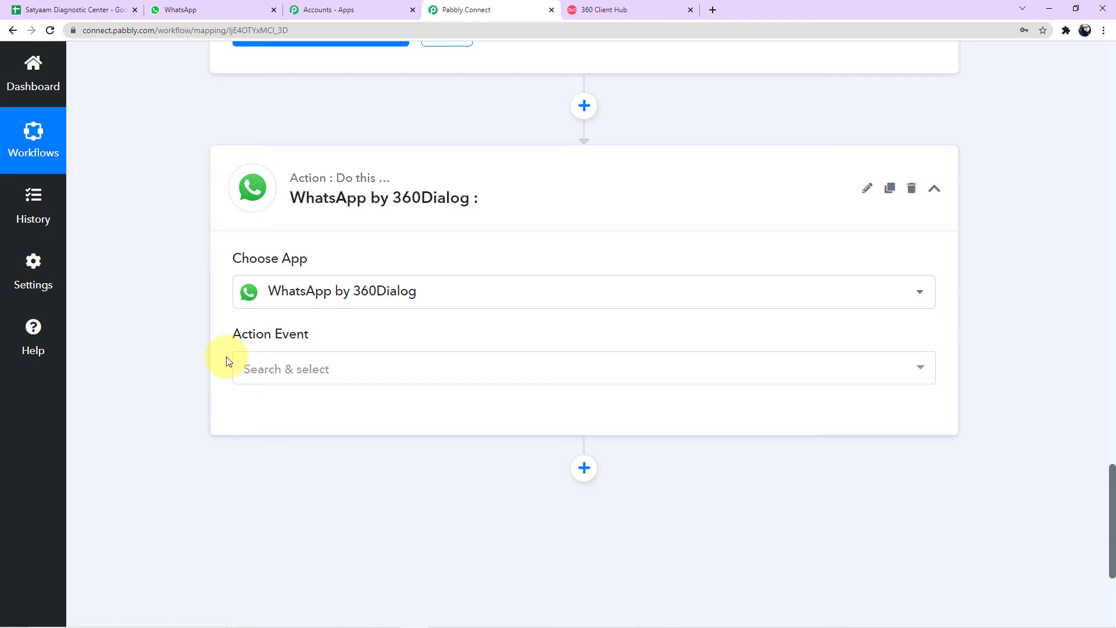
click(272, 368)
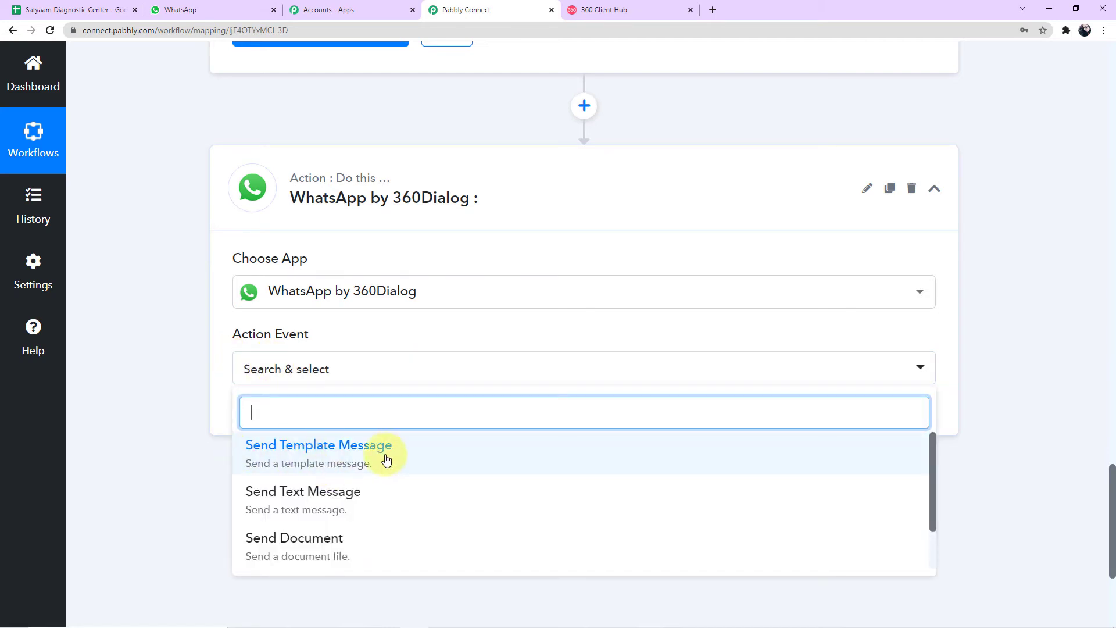
click(345, 454)
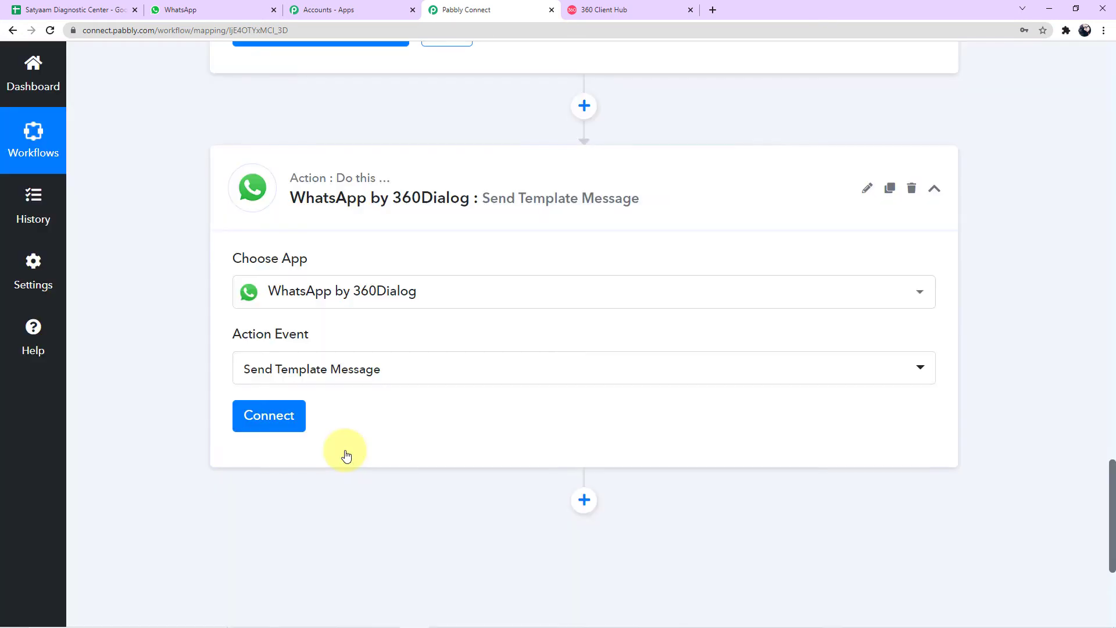
click(267, 422)
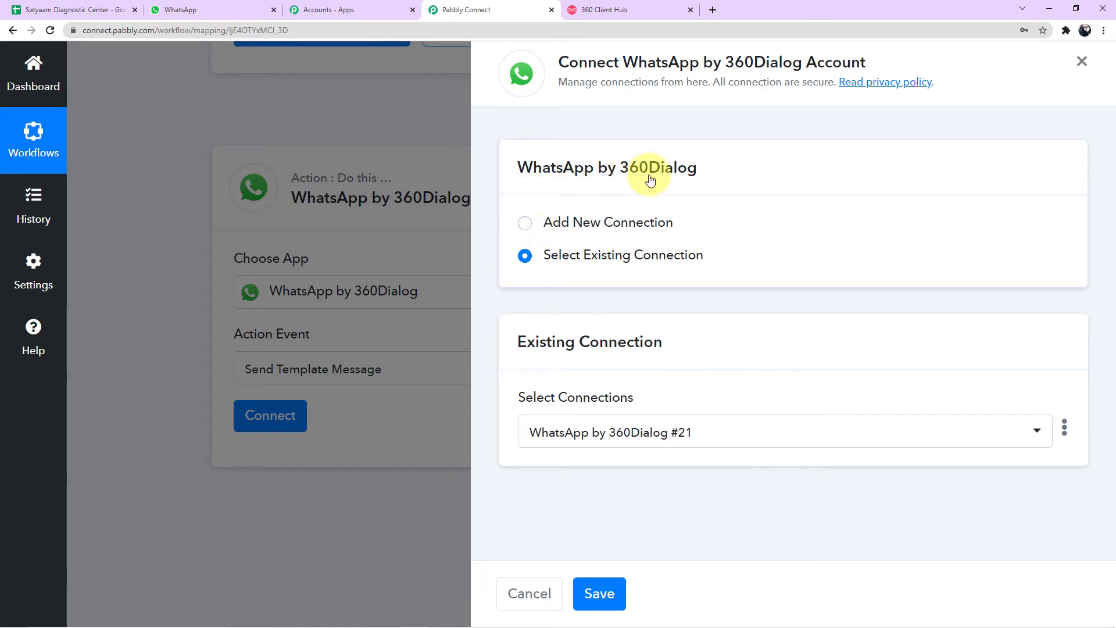
Start a new 360Dialog connection and check the API key generation option in the 360 Client Hub
click(524, 225)
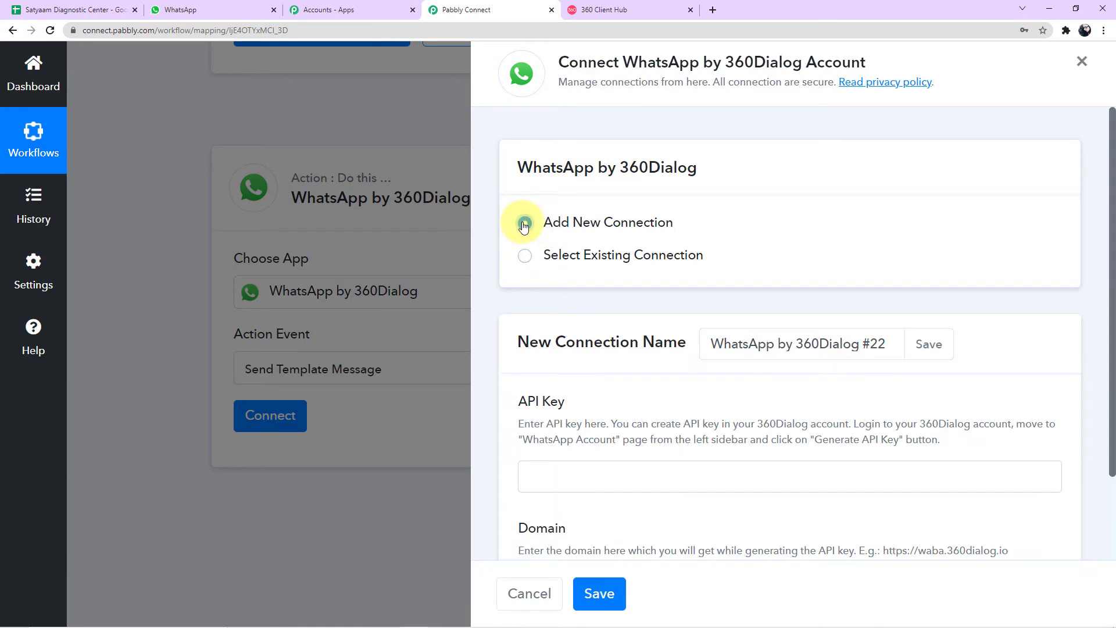
scroll(567, 259, down, 2)
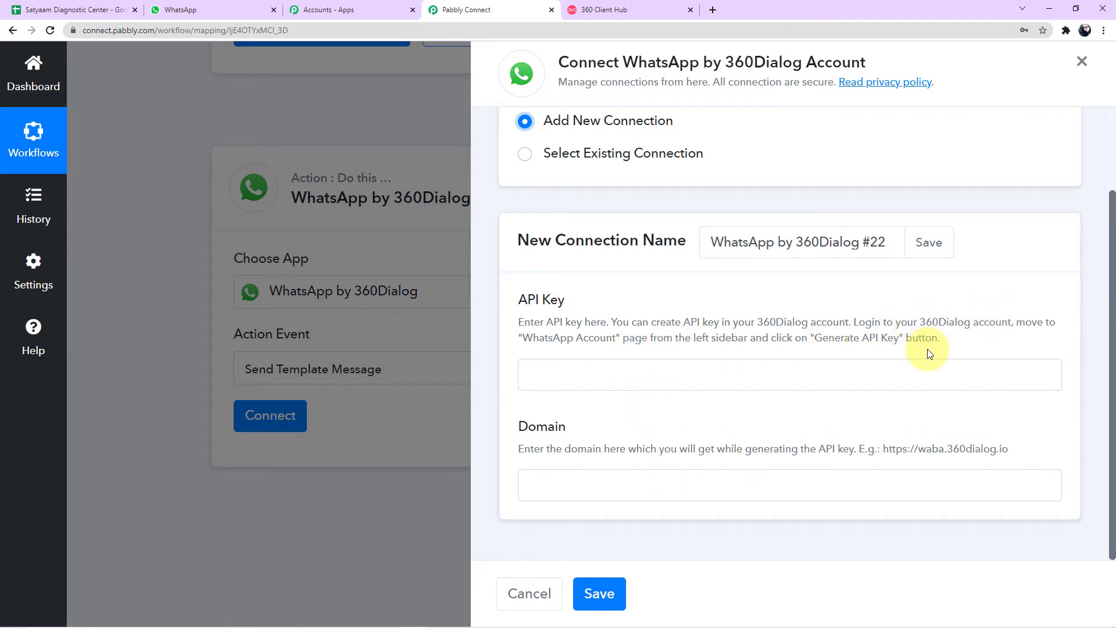
click(627, 15)
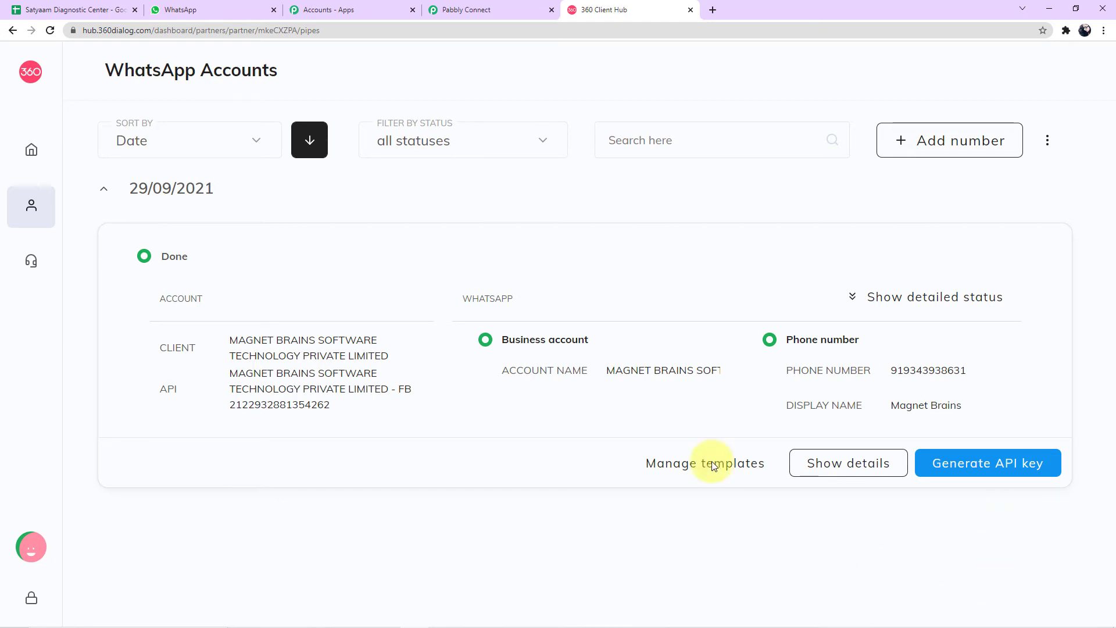
click(490, 8)
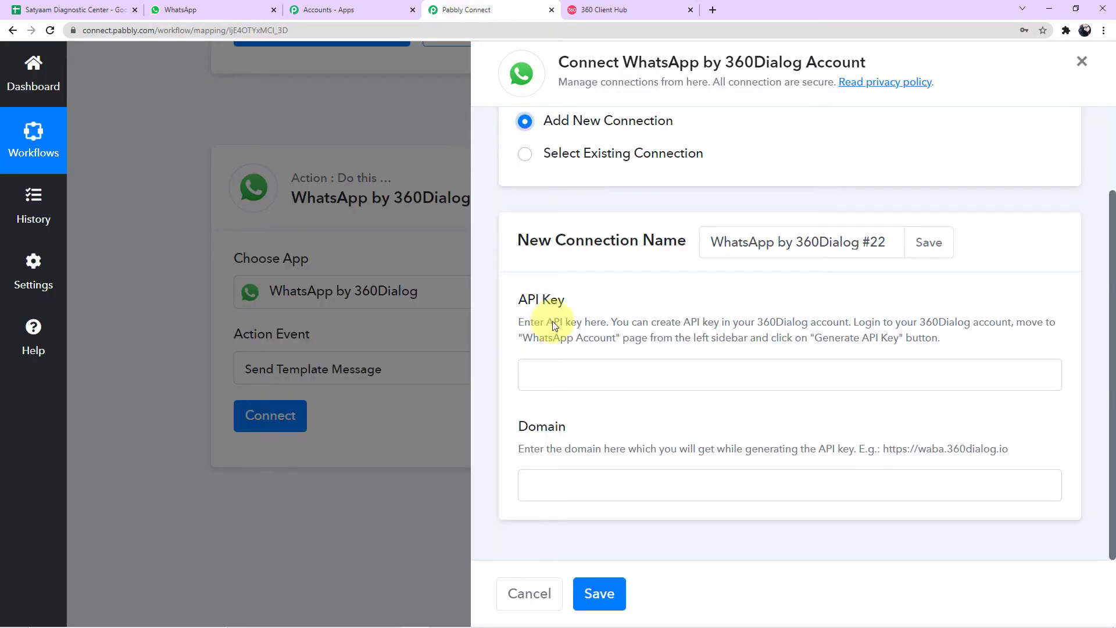
right_click(558, 377)
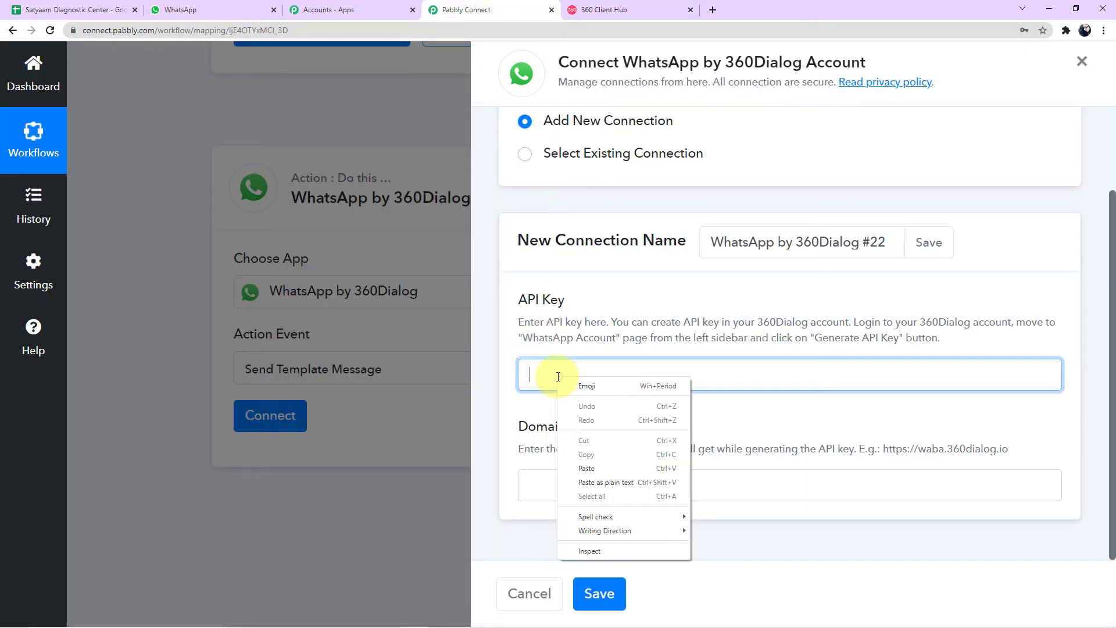
click(740, 426)
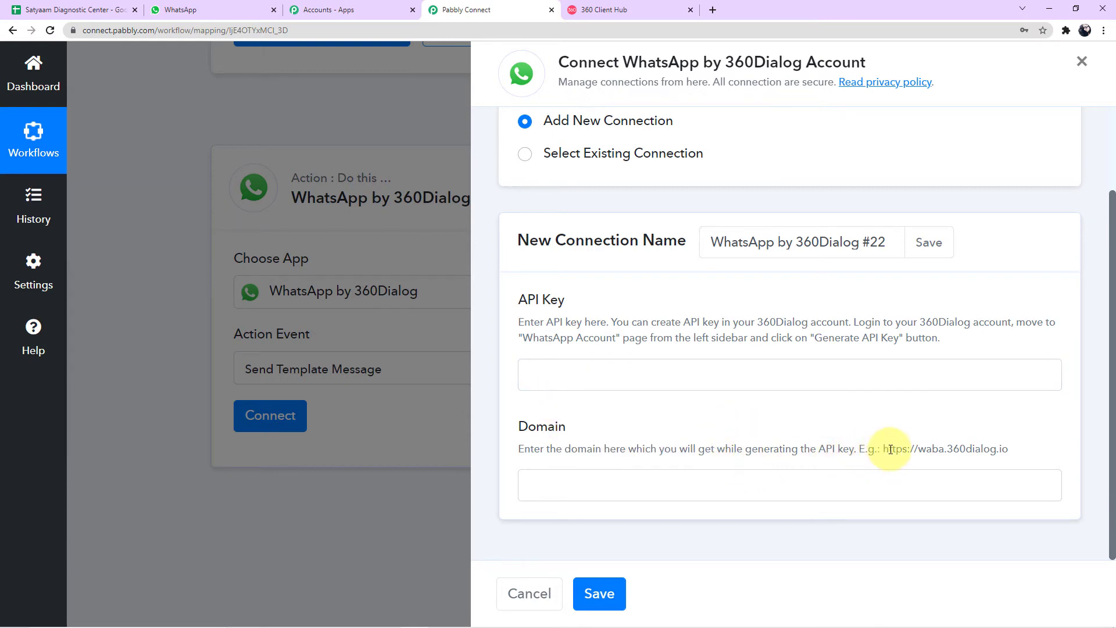
drag(884, 449, 1012, 452)
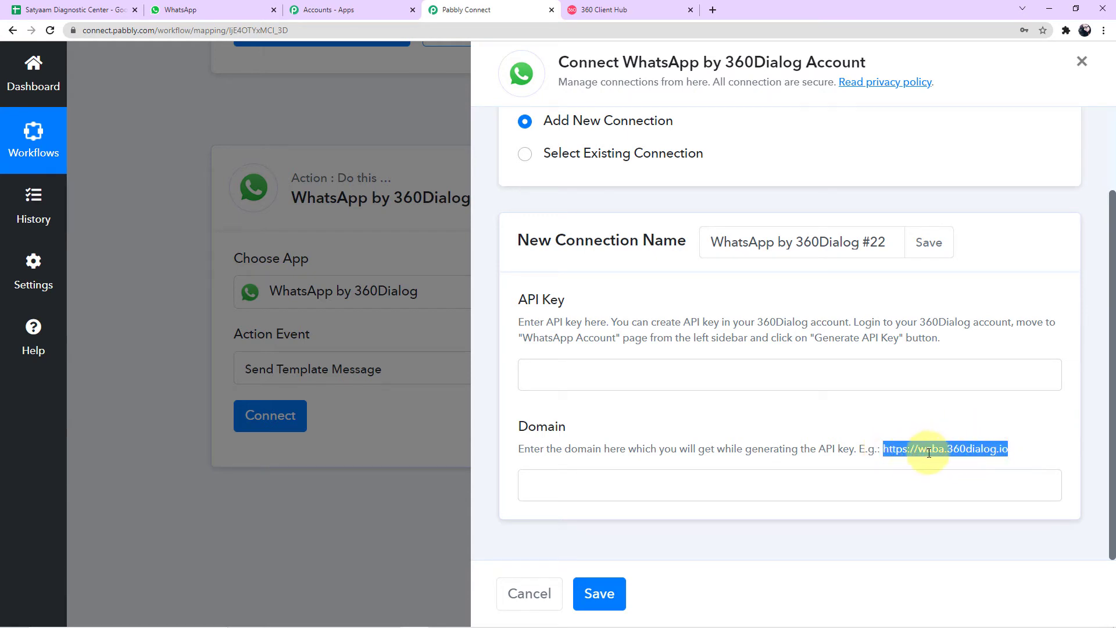
right_click(607, 481)
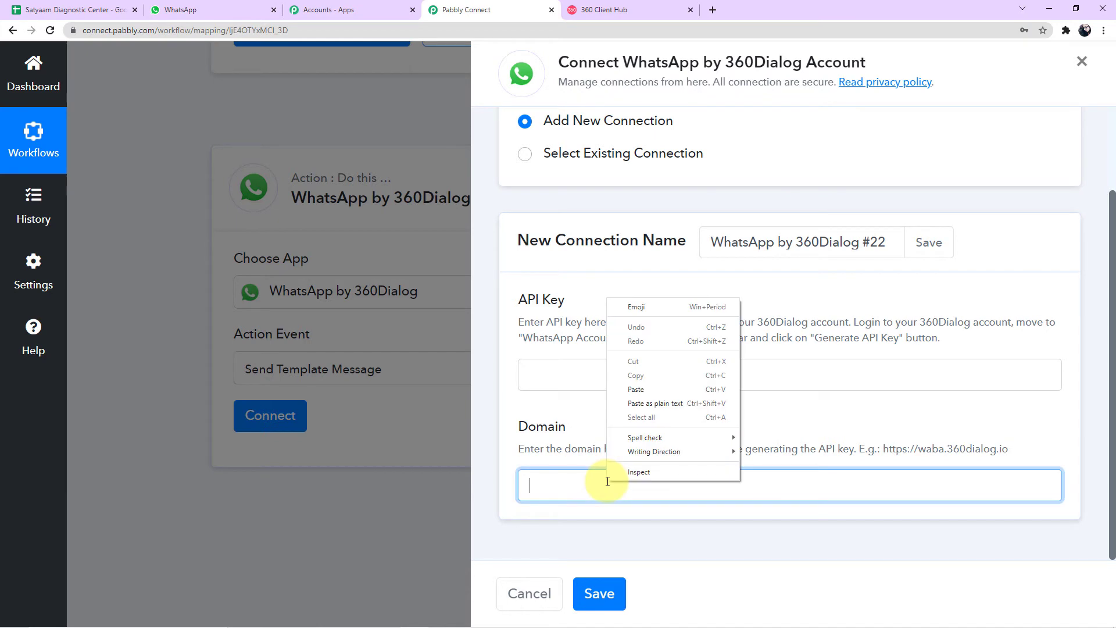
click(758, 420)
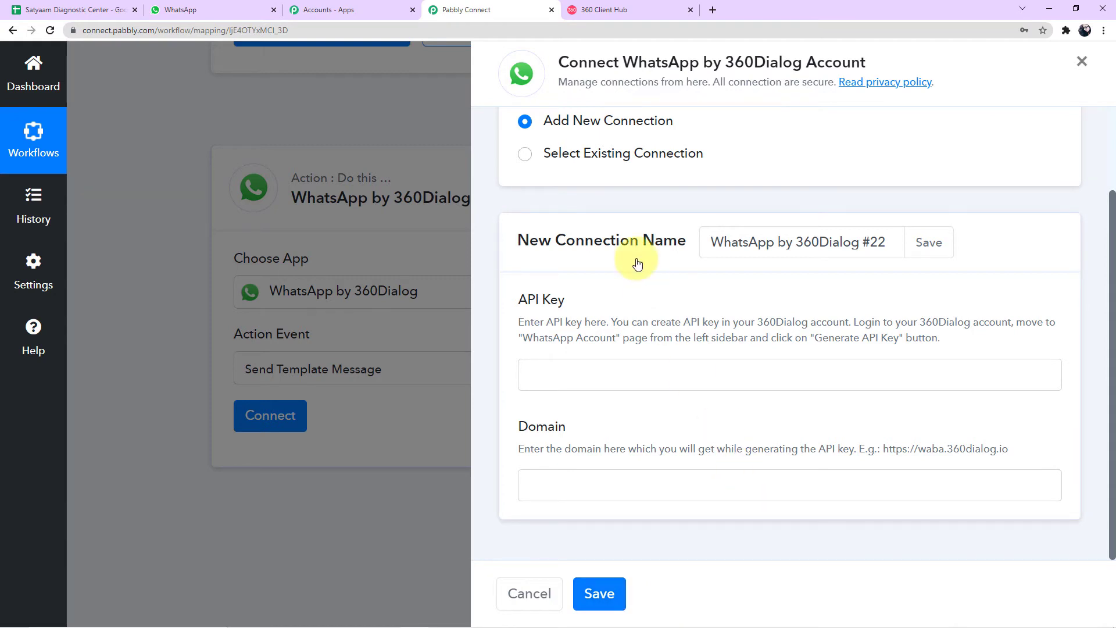
click(596, 10)
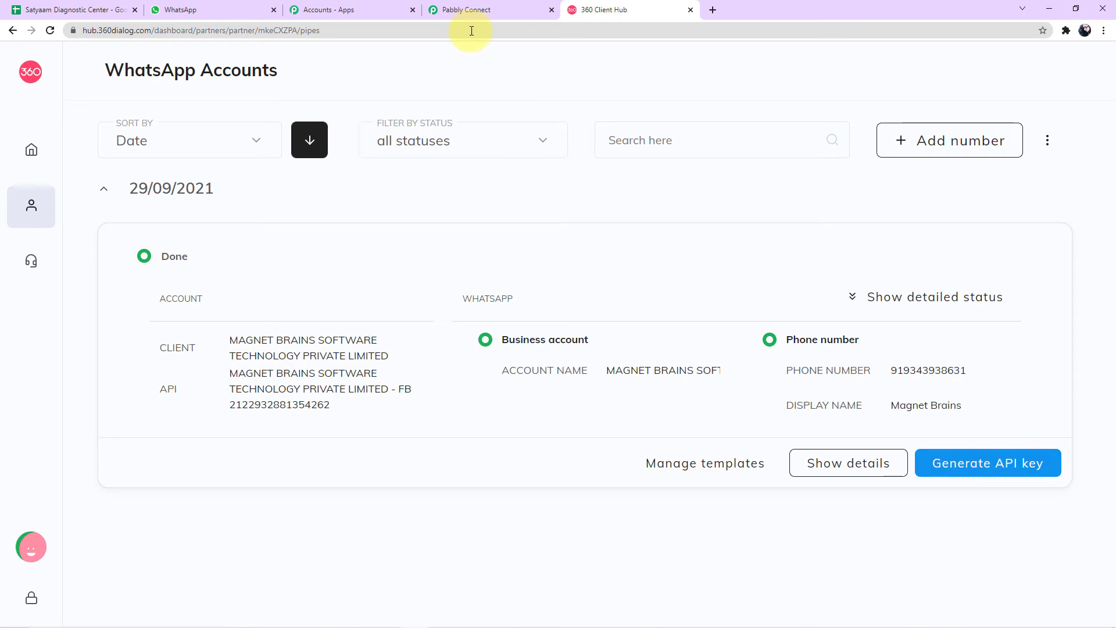
click(469, 18)
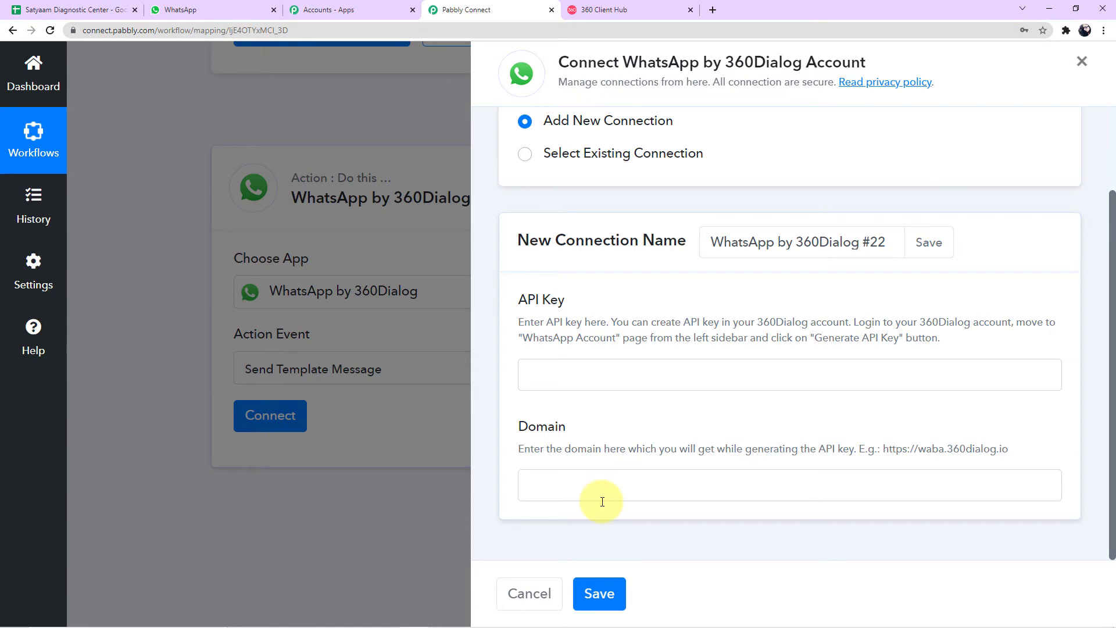
Choose the existing connection WhatsApp by 360Dialog #21 for the action and save it
click(524, 157)
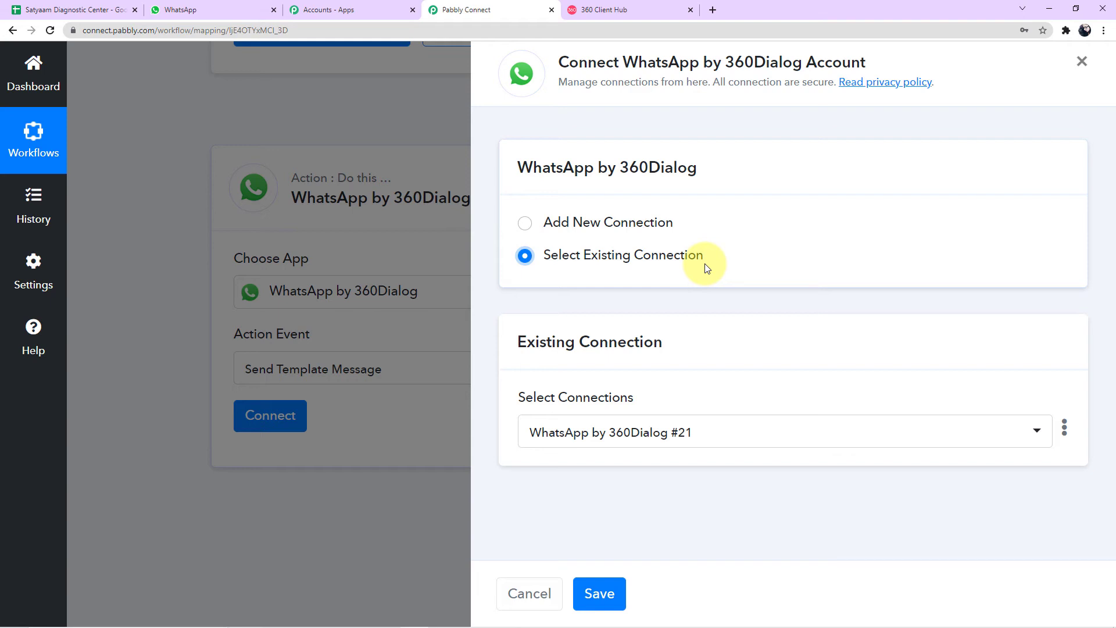
click(525, 227)
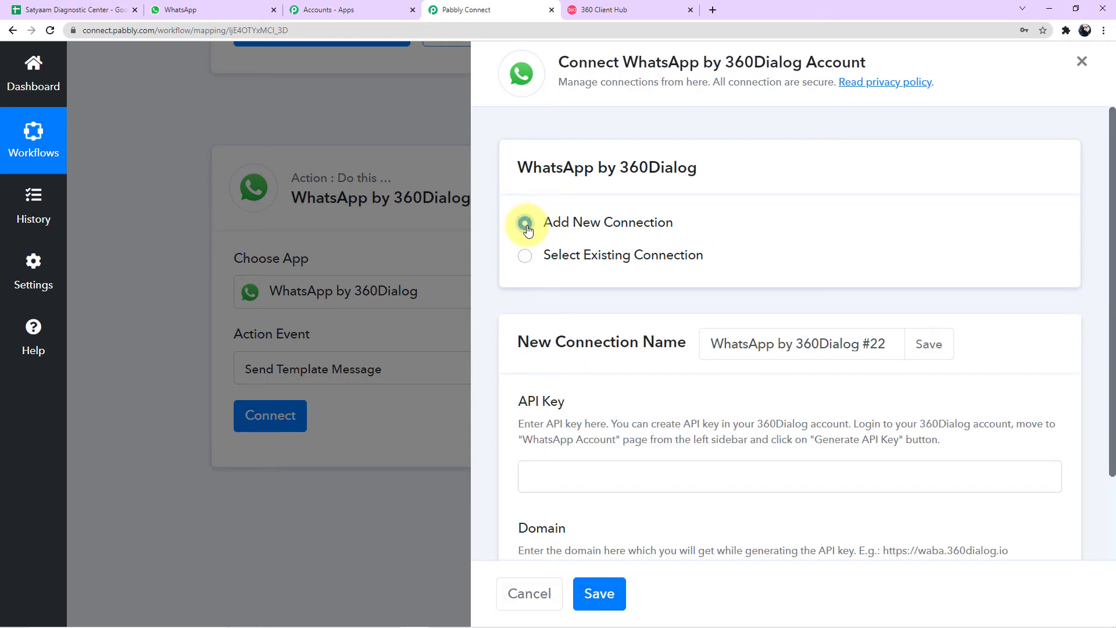
click(523, 263)
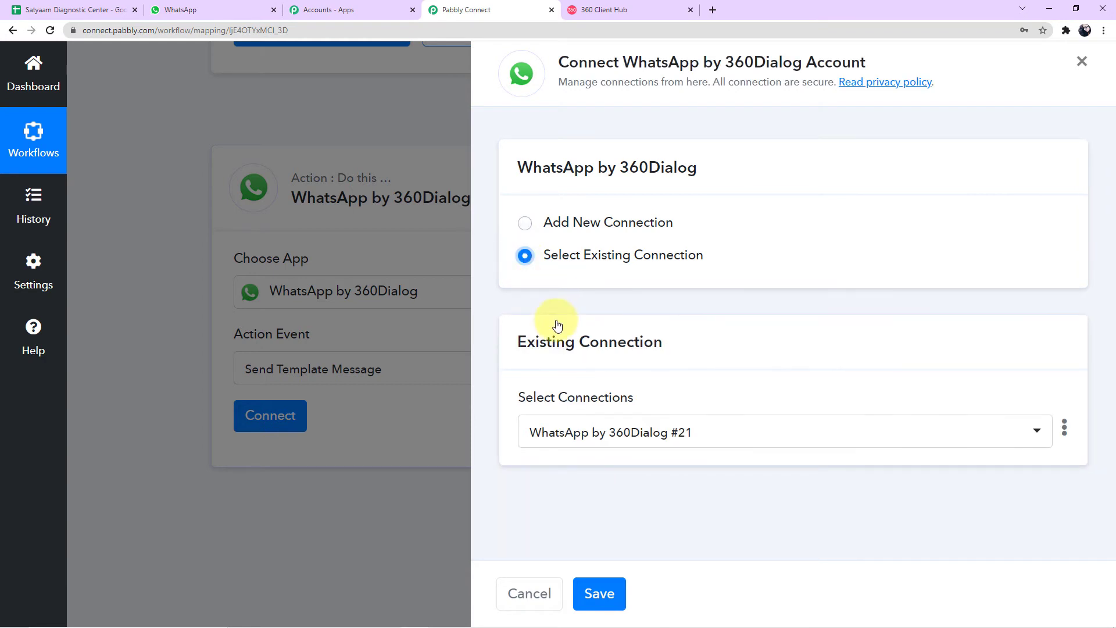
click(600, 599)
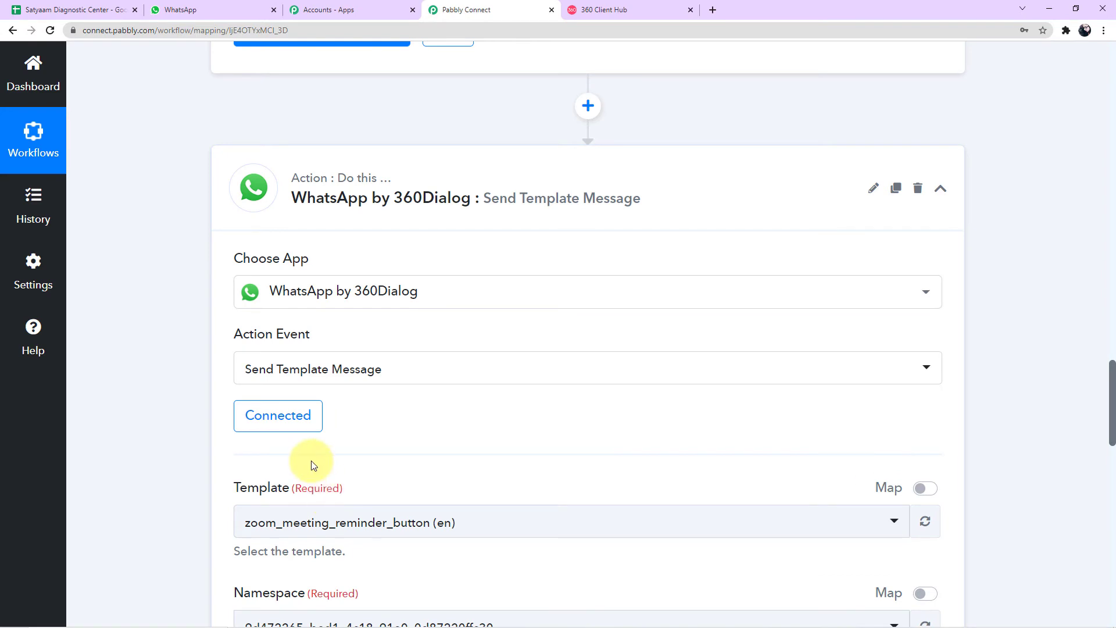
Find the collect_your_report template in the 360 Client Hub's WhatsApp account templates and examine its message preview
scroll(312, 462, down, 4)
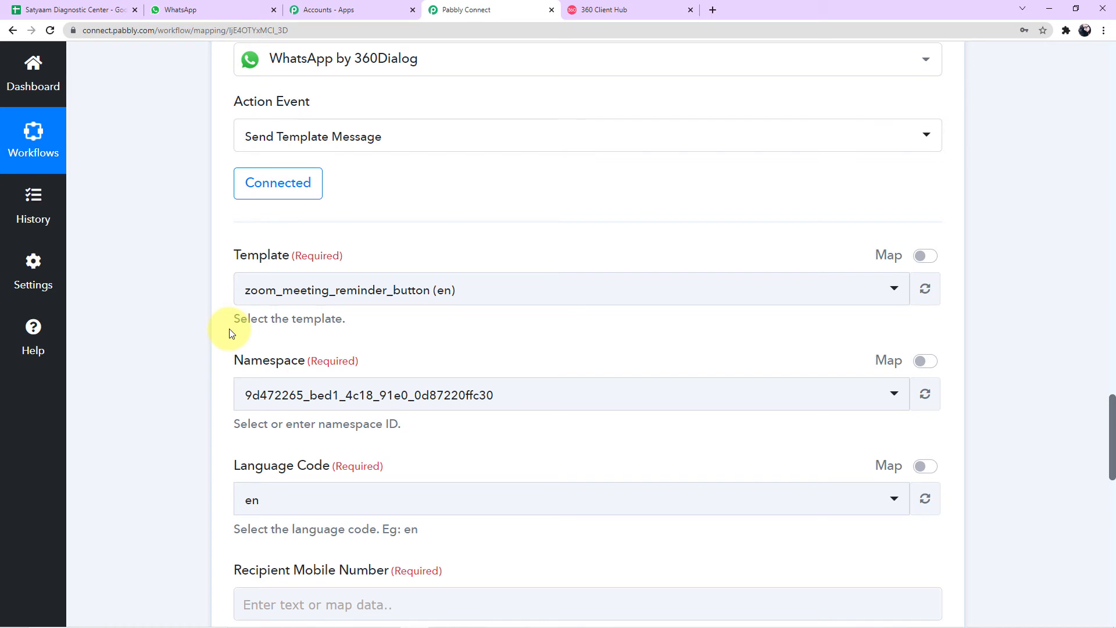
click(616, 9)
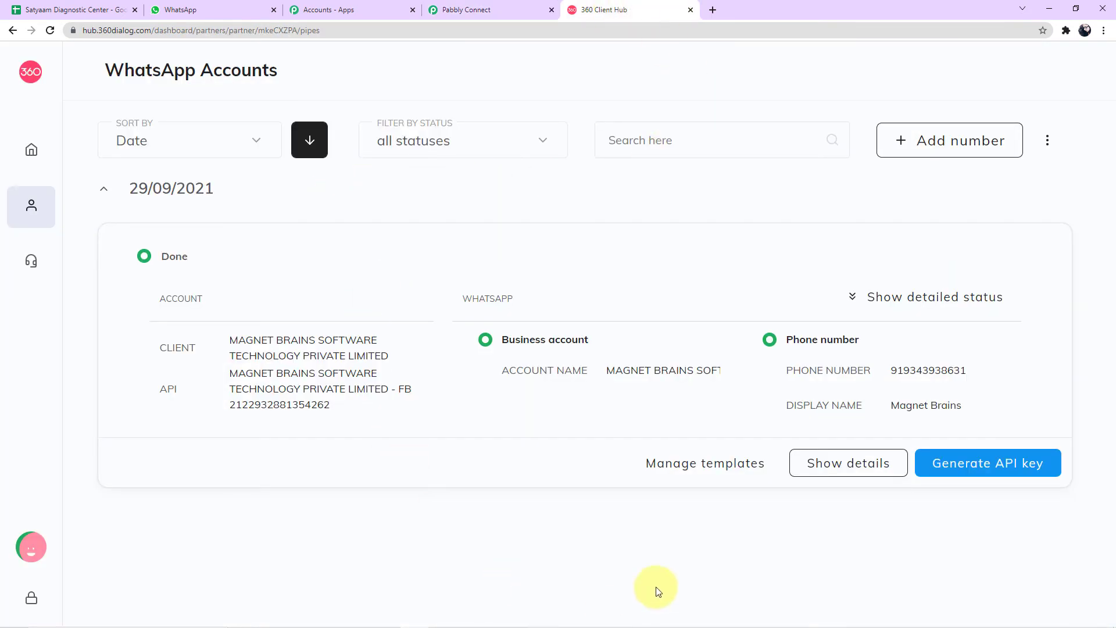
click(737, 465)
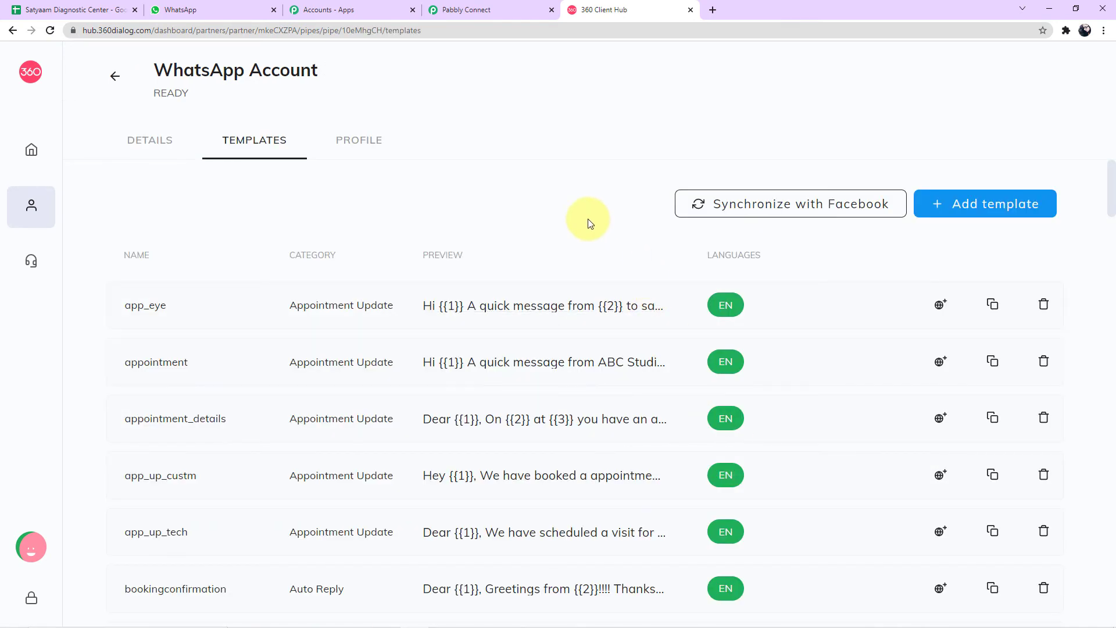
scroll(591, 221, down, 4)
scroll(546, 361, down, 9)
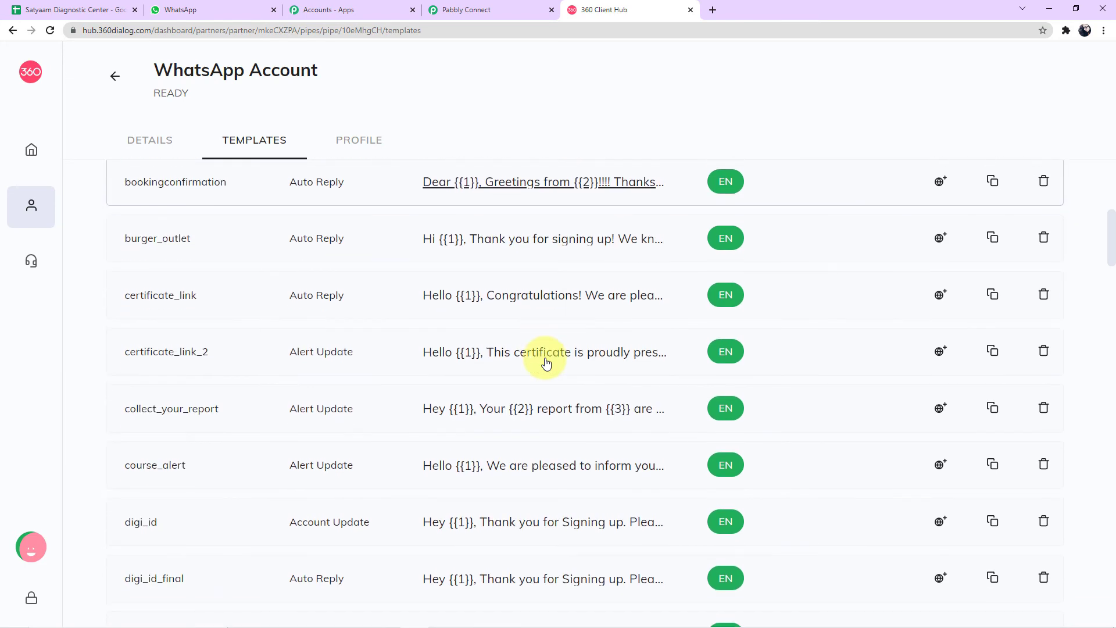
scroll(546, 361, down, 8)
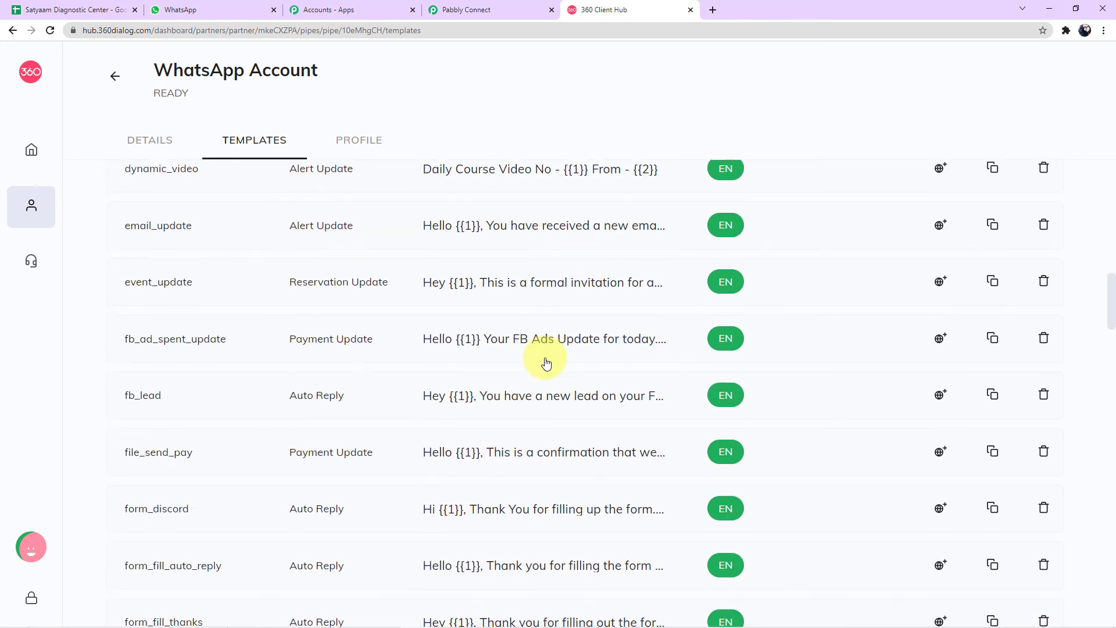
scroll(547, 362, down, 10)
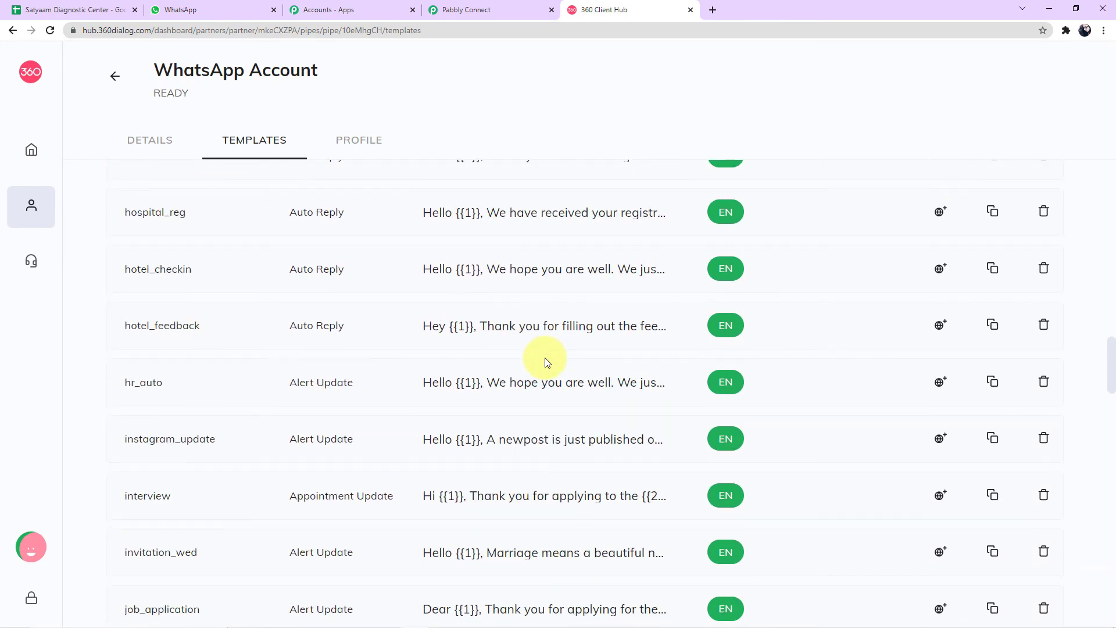
scroll(546, 361, up, 20)
click(547, 362)
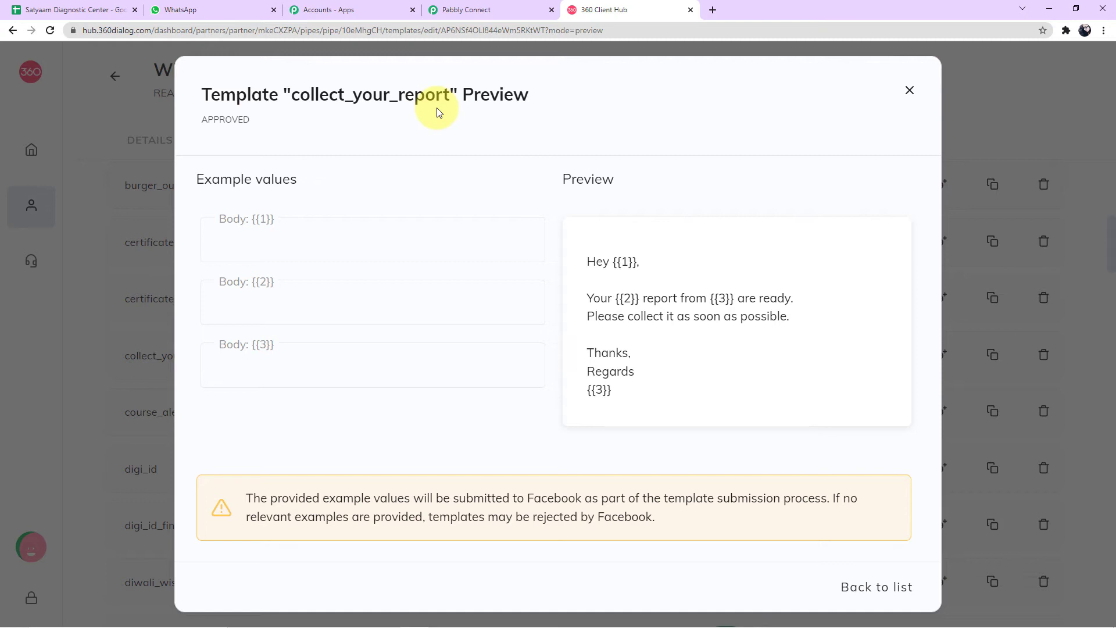
click(909, 92)
Examine the category, language and template type options in the 360 Client Hub's new template form, then close it without submitting
scroll(792, 250, up, 3)
scroll(794, 252, up, 5)
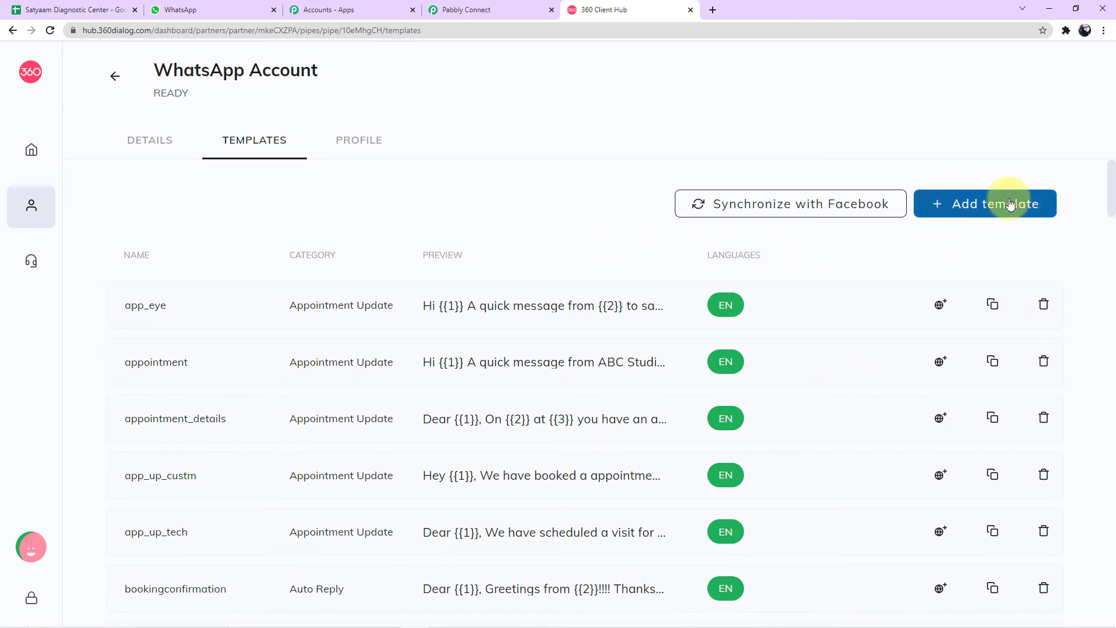
click(980, 207)
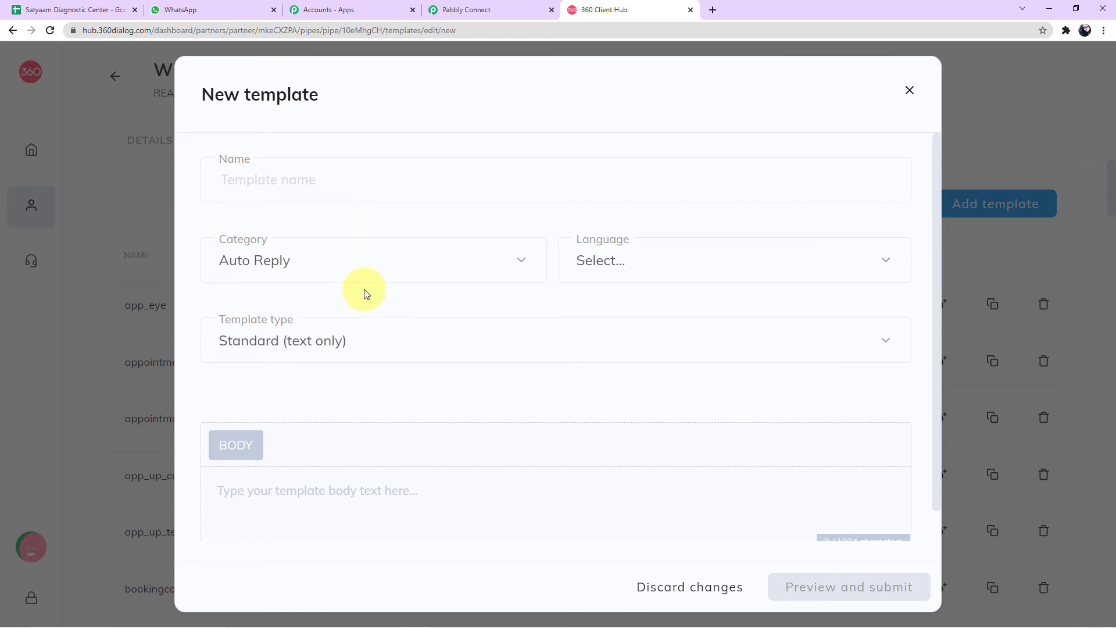
click(364, 271)
scroll(341, 356, down, 10)
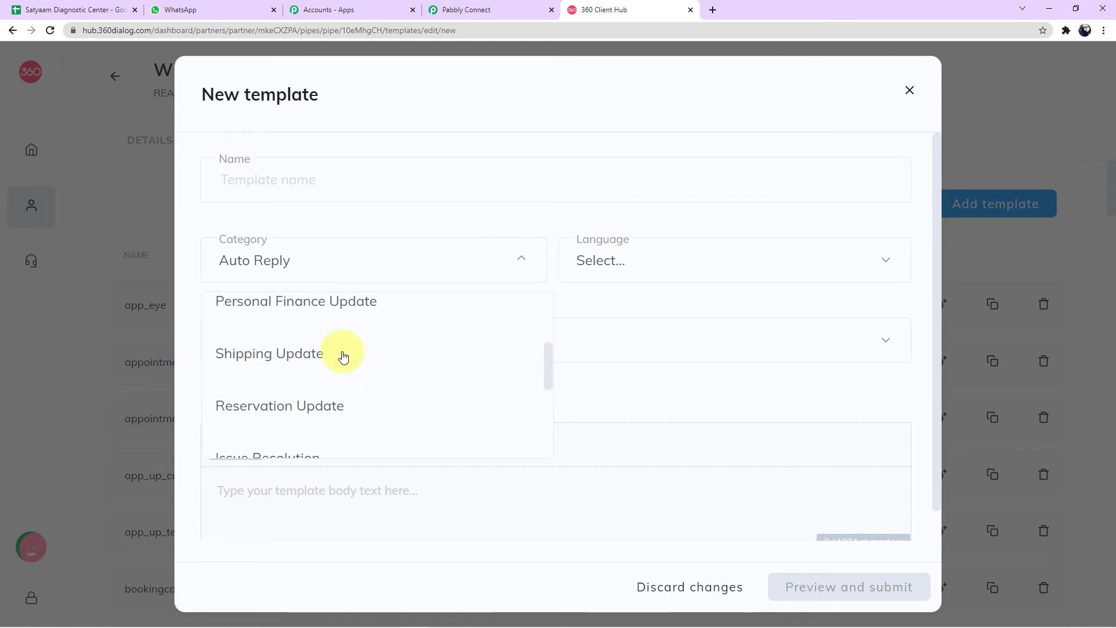
click(619, 235)
click(622, 242)
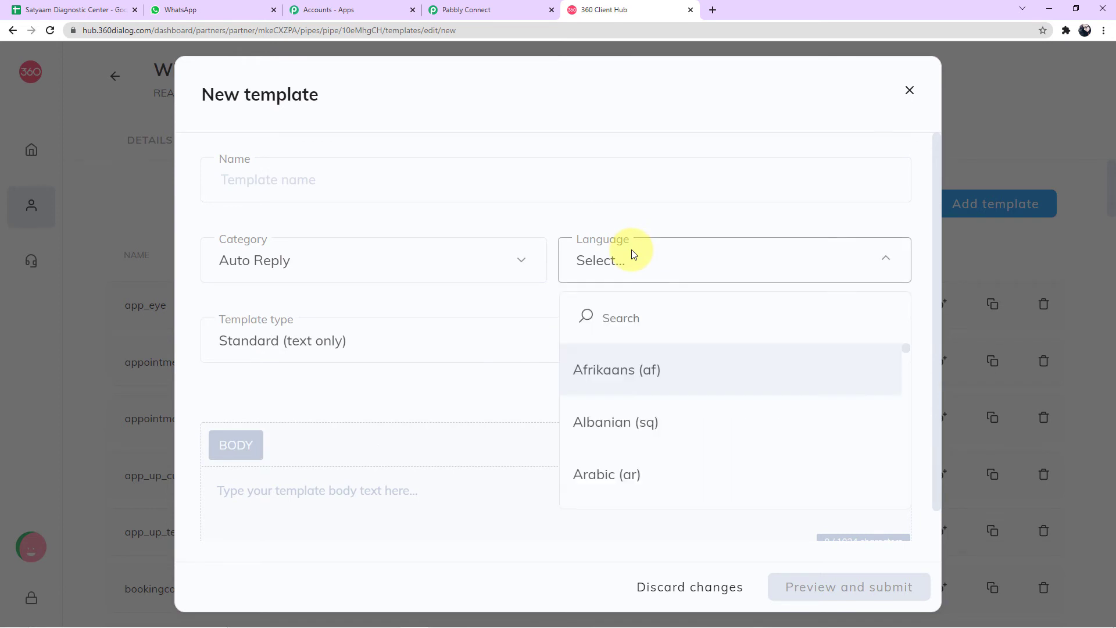
scroll(643, 389, down, 3)
scroll(643, 388, down, 3)
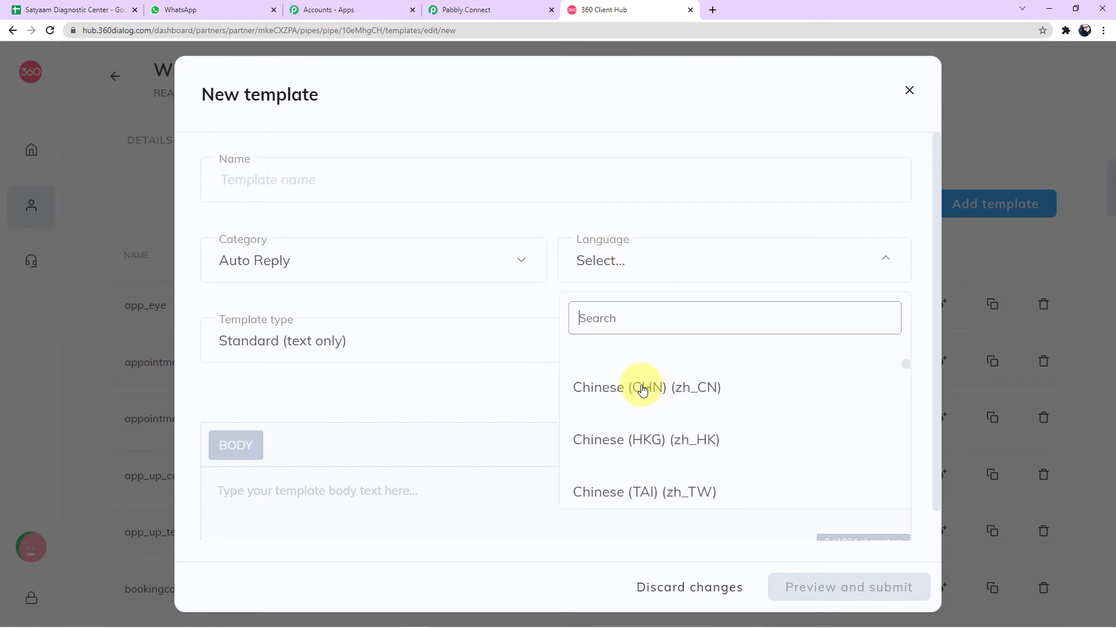
click(484, 397)
click(413, 351)
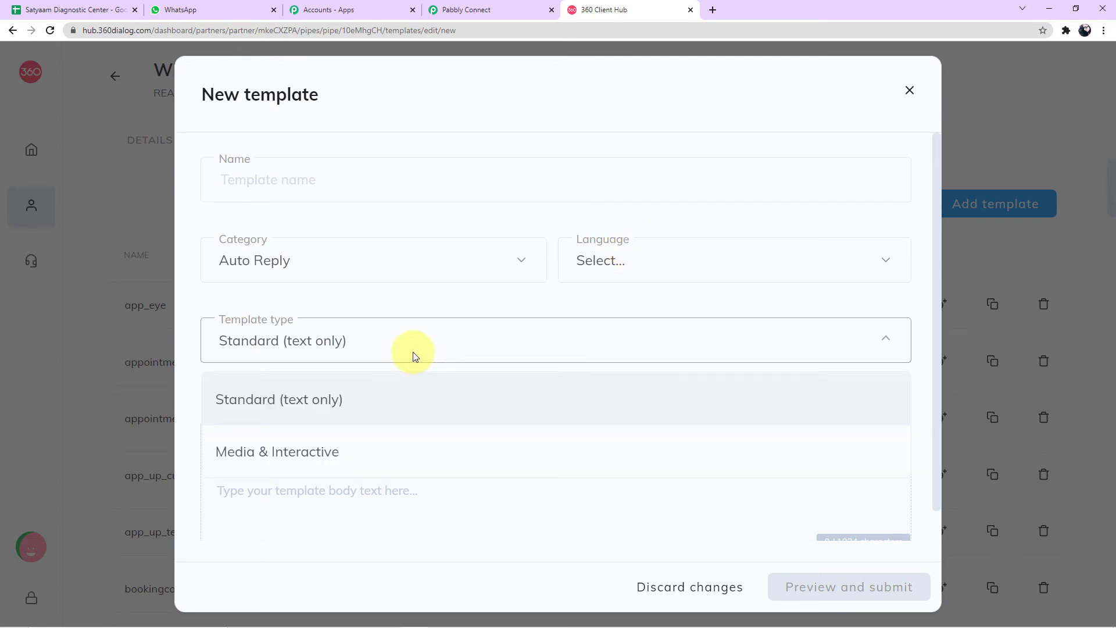
click(411, 337)
scroll(413, 304, down, 1)
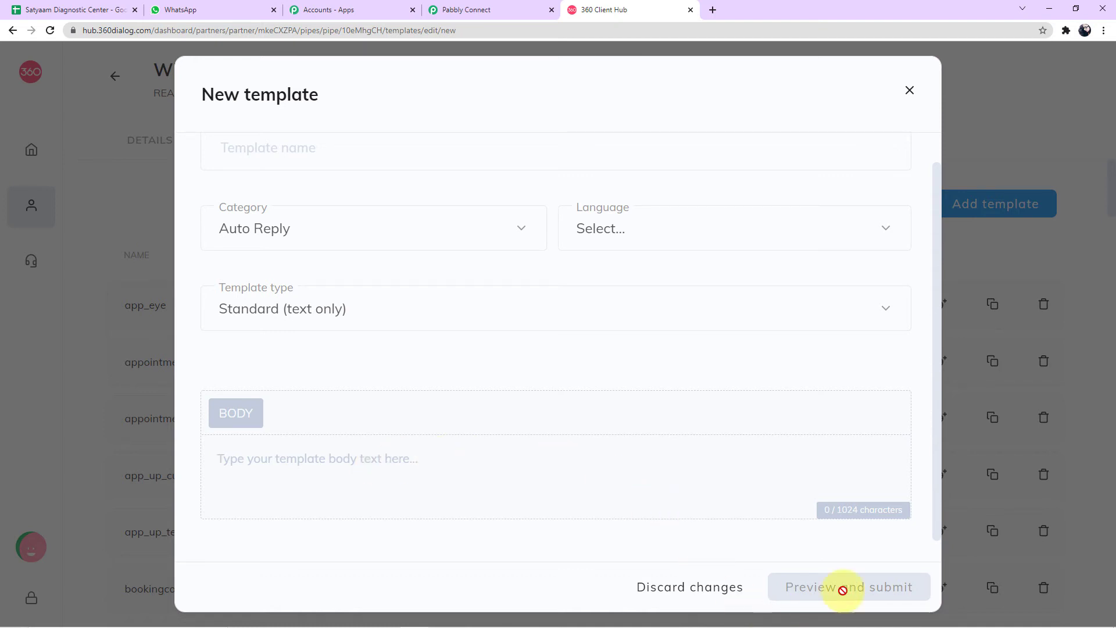
click(911, 91)
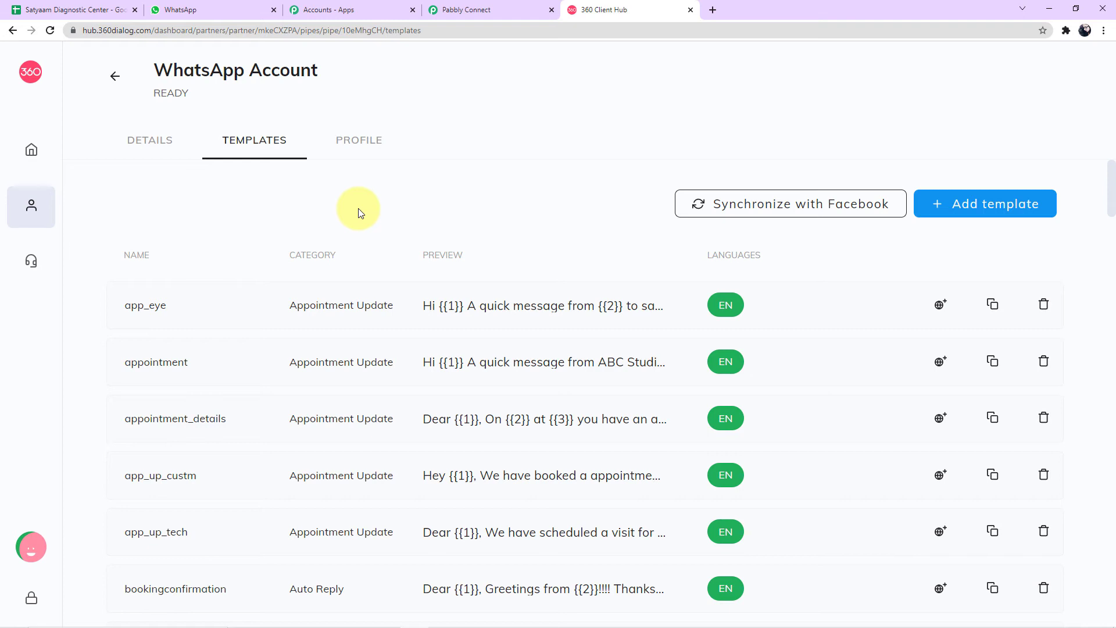
scroll(359, 213, down, 6)
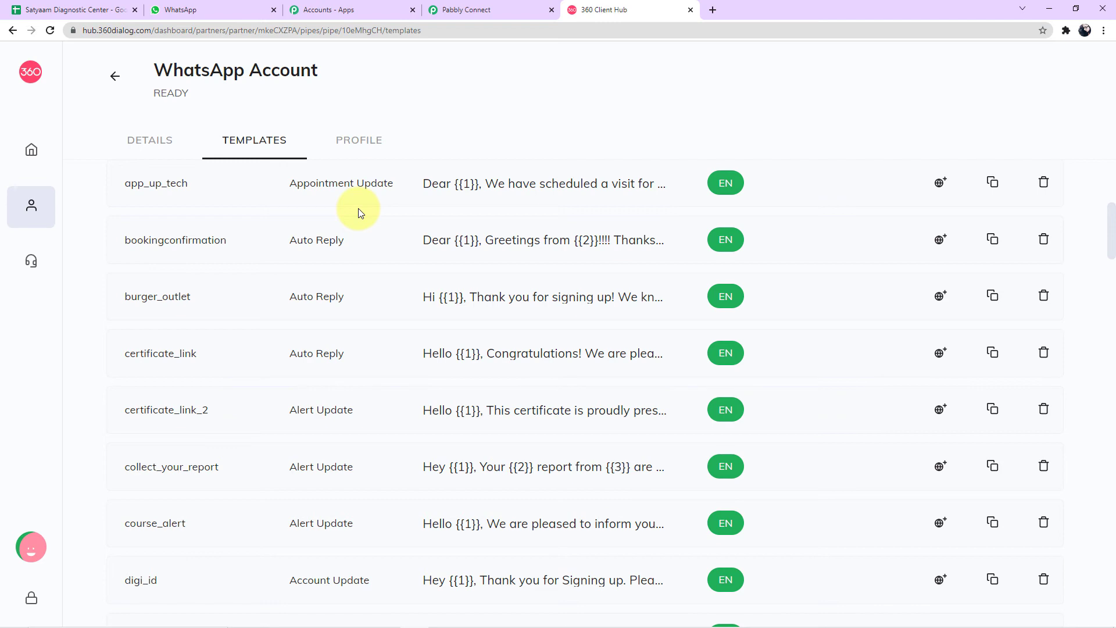
scroll(359, 212, down, 8)
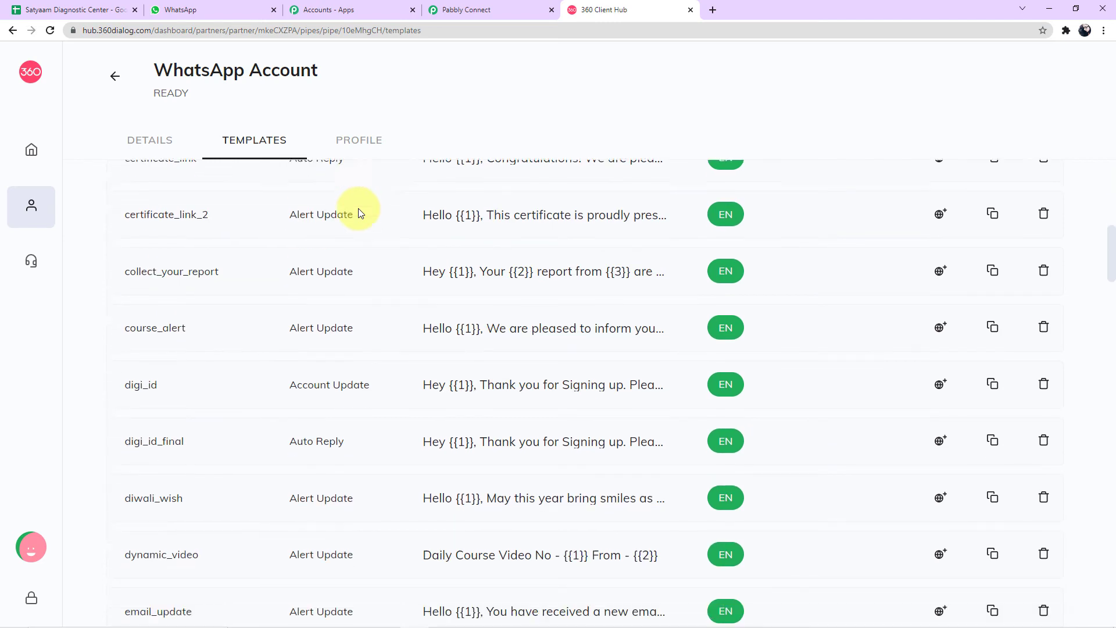
scroll(362, 284, down, 6)
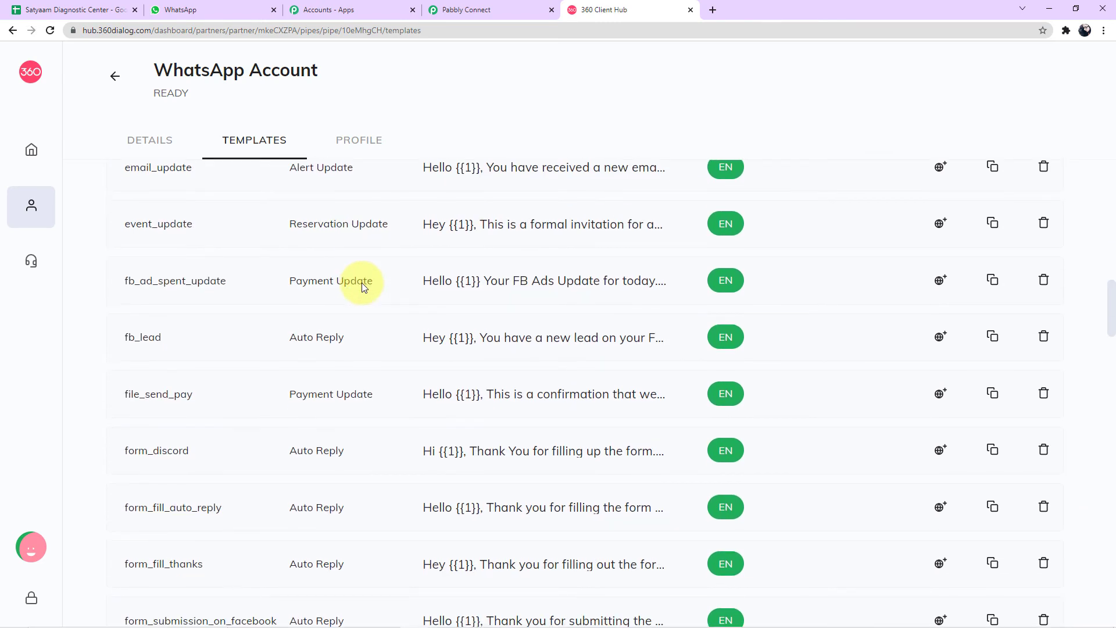
scroll(362, 282, down, 3)
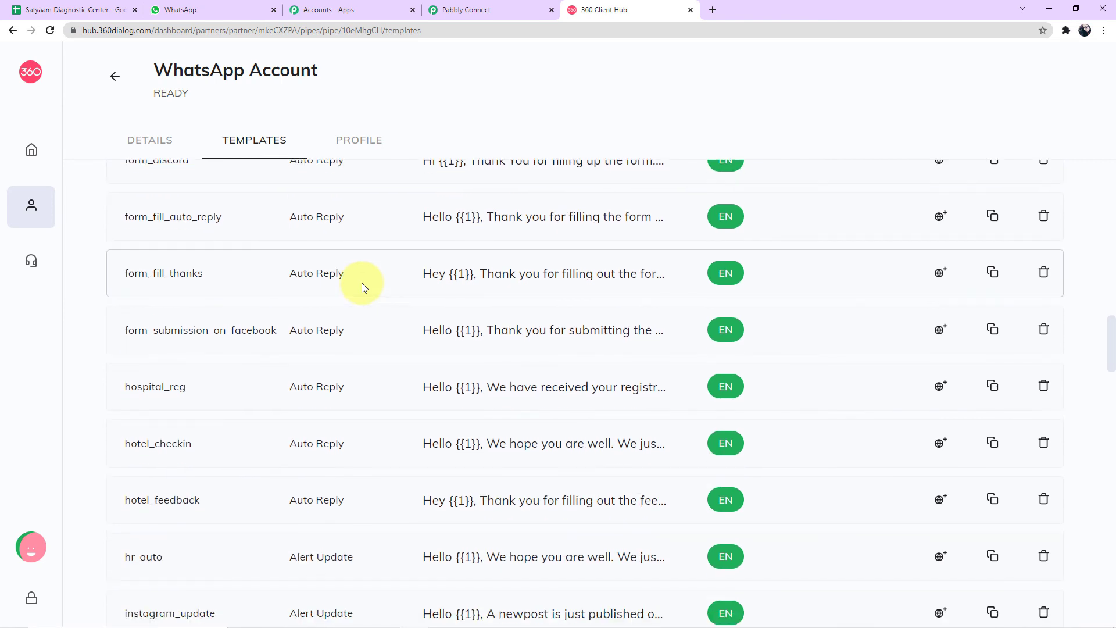
scroll(364, 328, down, 2)
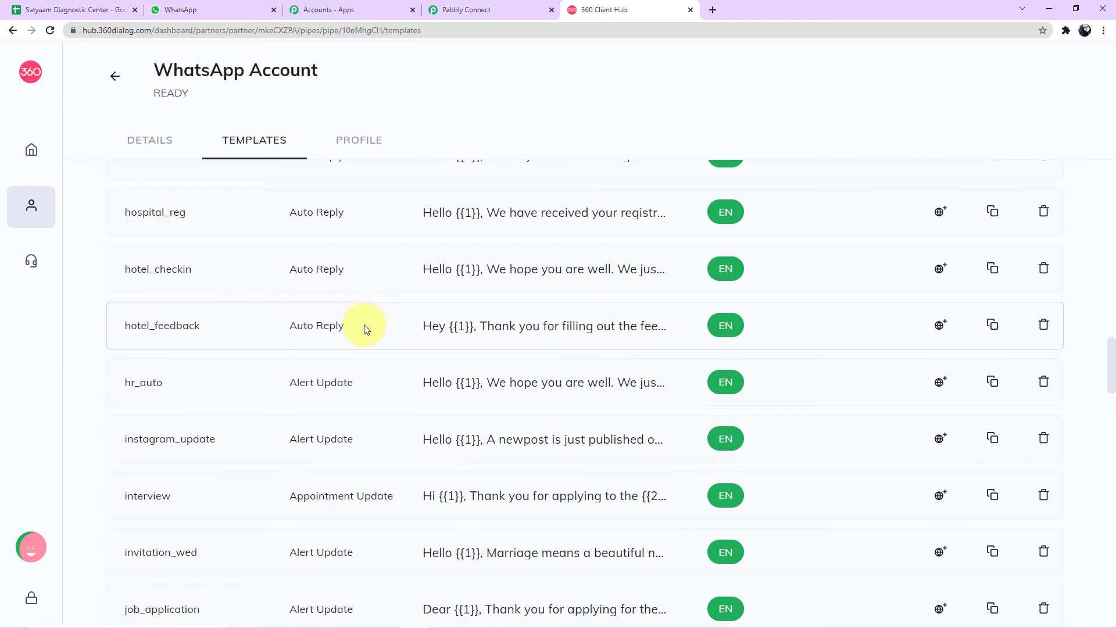
Return to Pabbly Connect and set the WhatsApp action's template to collect_your_report (en)
click(454, 10)
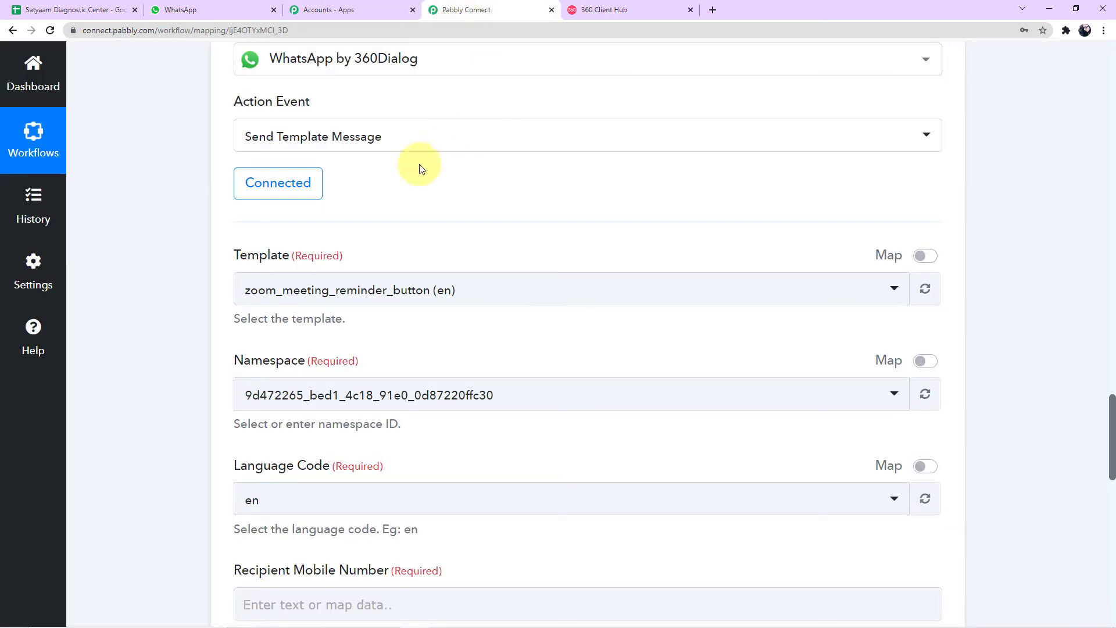
scroll(184, 256, down, 1)
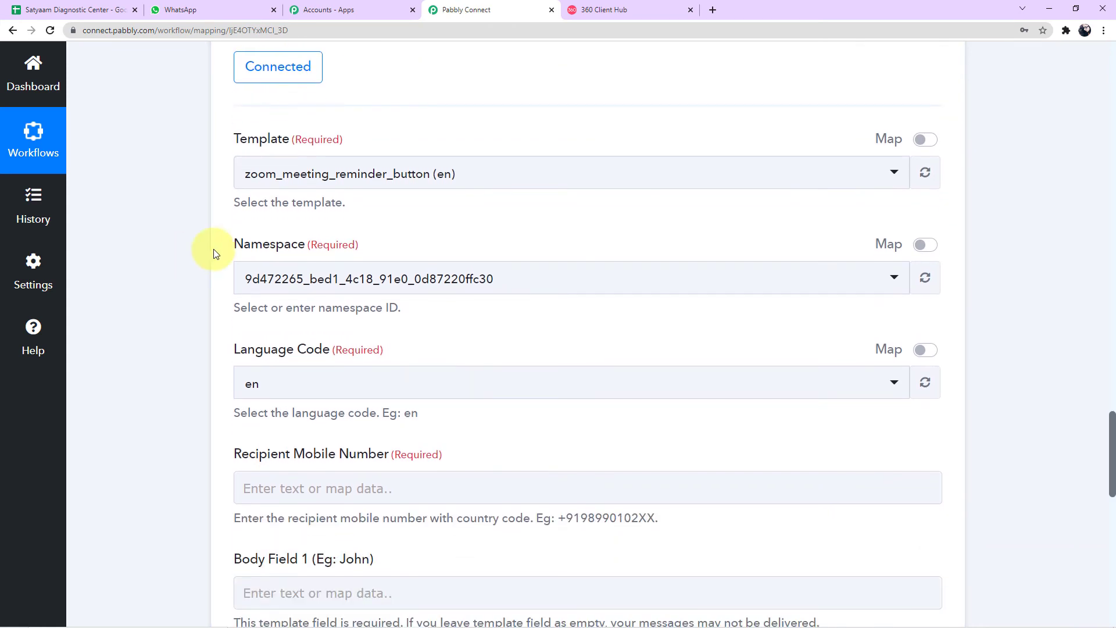
click(448, 177)
text(re)
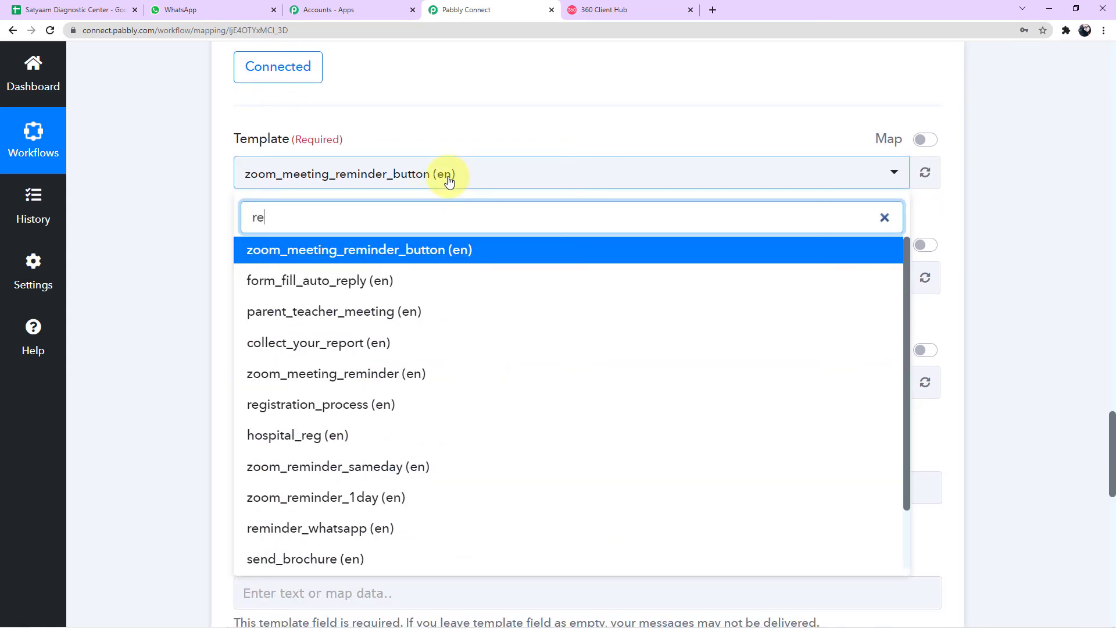
key(BackSpace)
key(BackSpace)
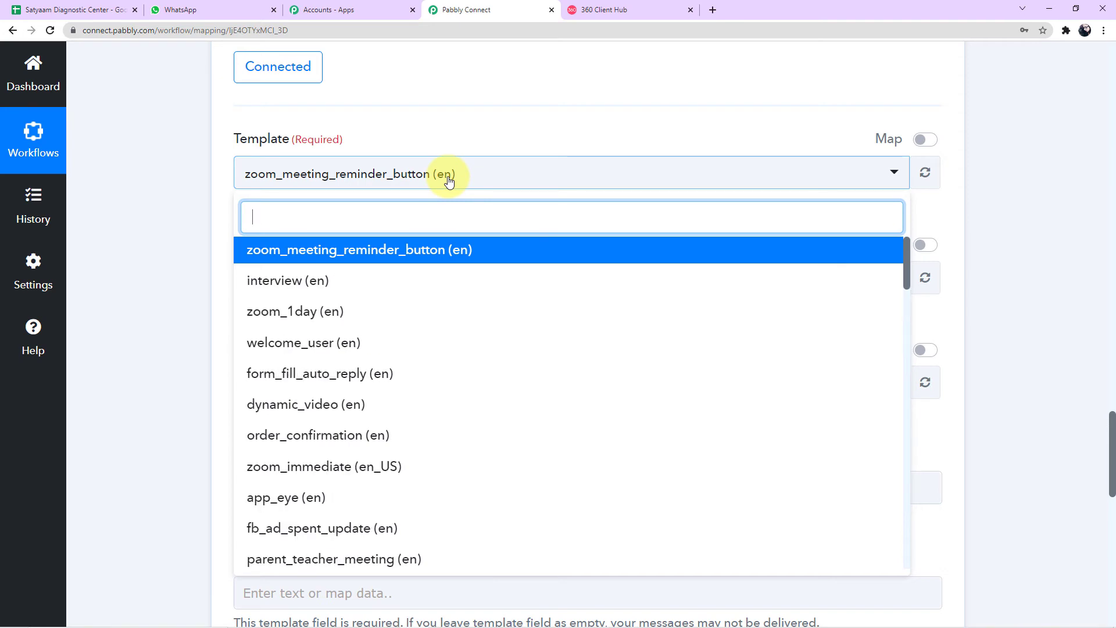
text(coll)
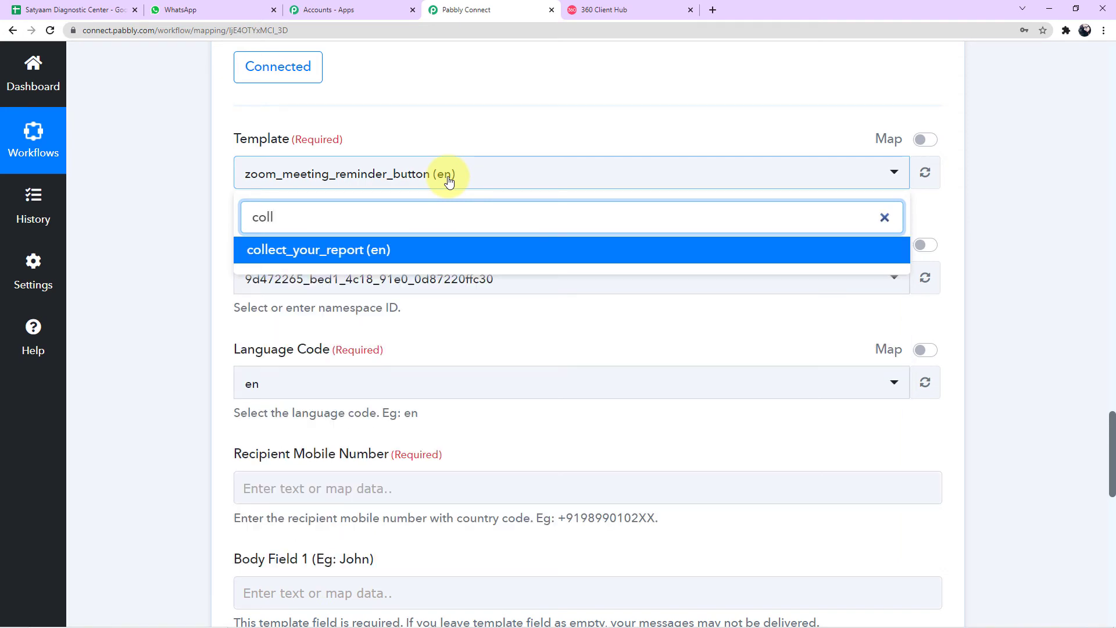
click(298, 249)
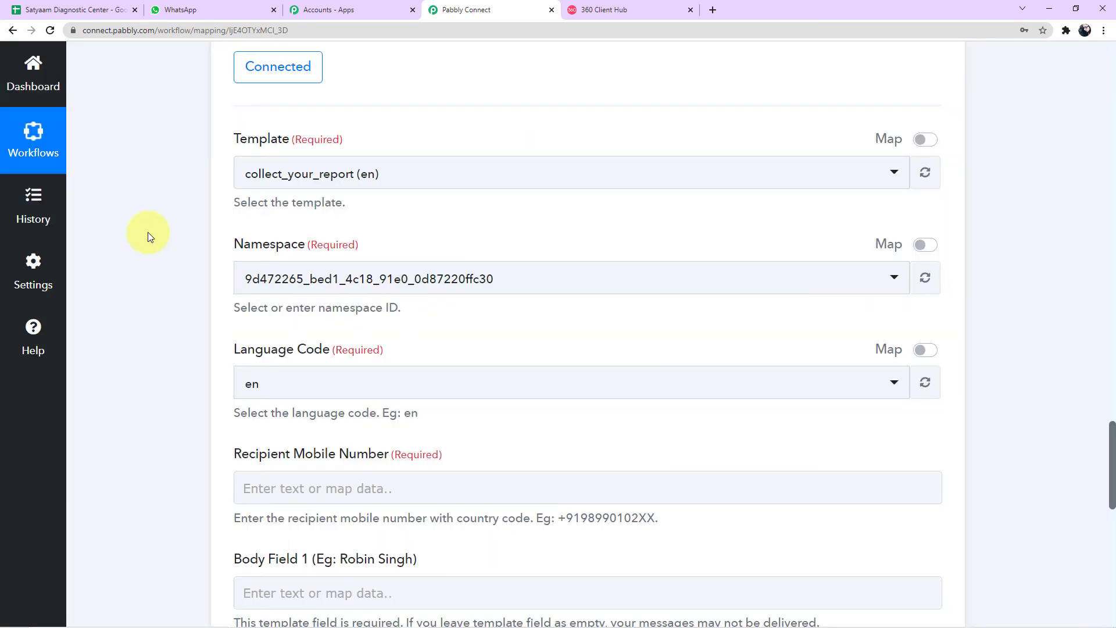
Review the action's recipient and body fields and check the Mobile Number format in the Google Sheets trigger response
scroll(149, 236, down, 2)
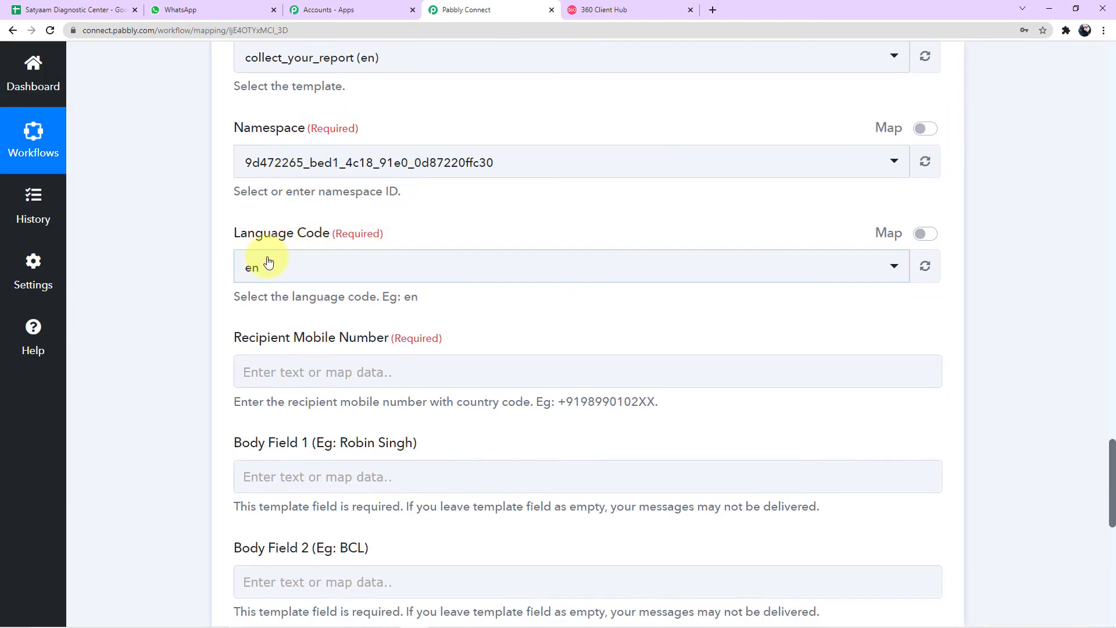
scroll(186, 293, down, 2)
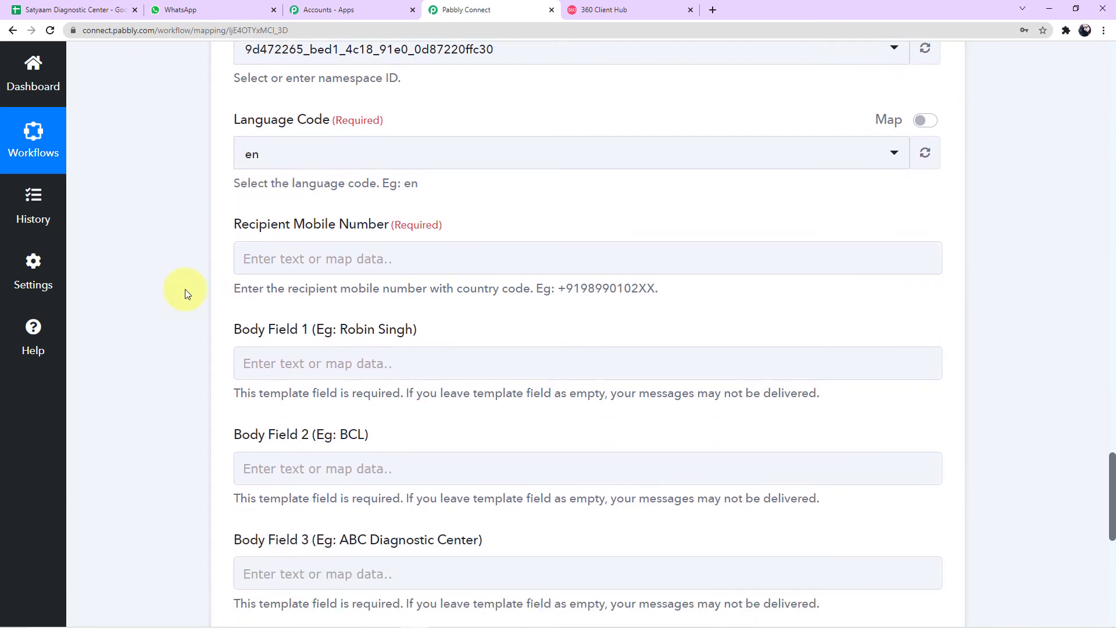
scroll(186, 293, down, 1)
click(445, 202)
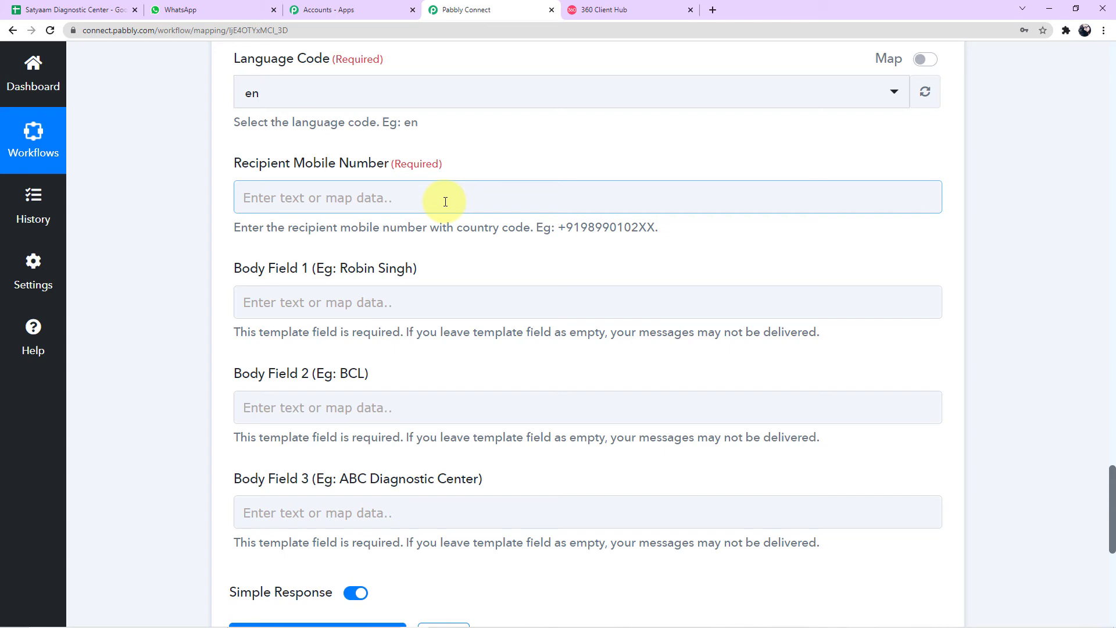
scroll(446, 201, up, 10)
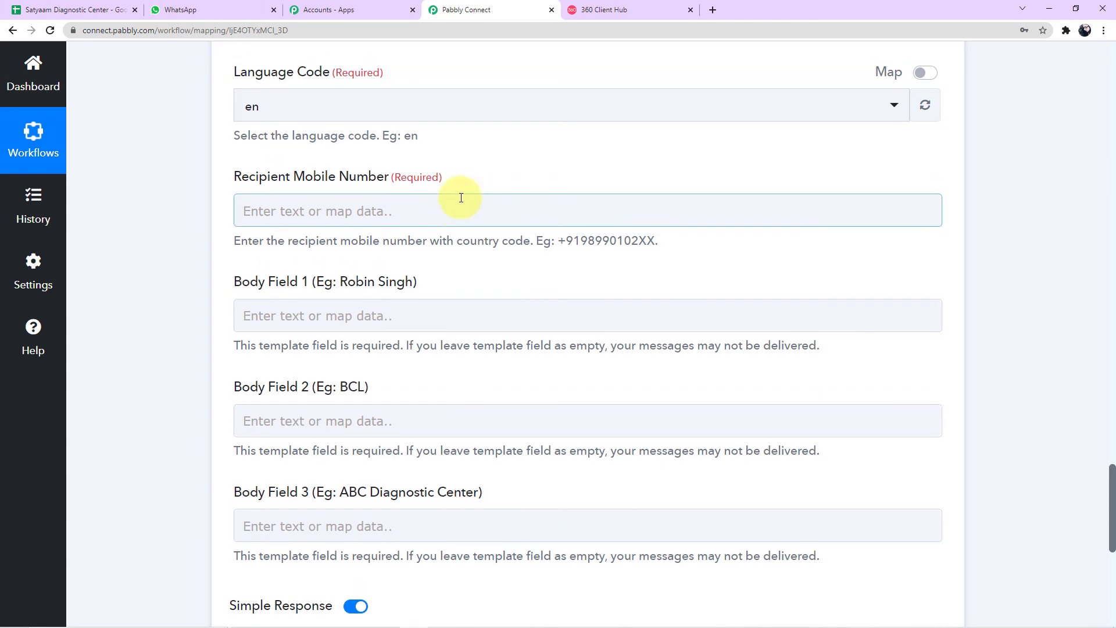
scroll(461, 202, up, 15)
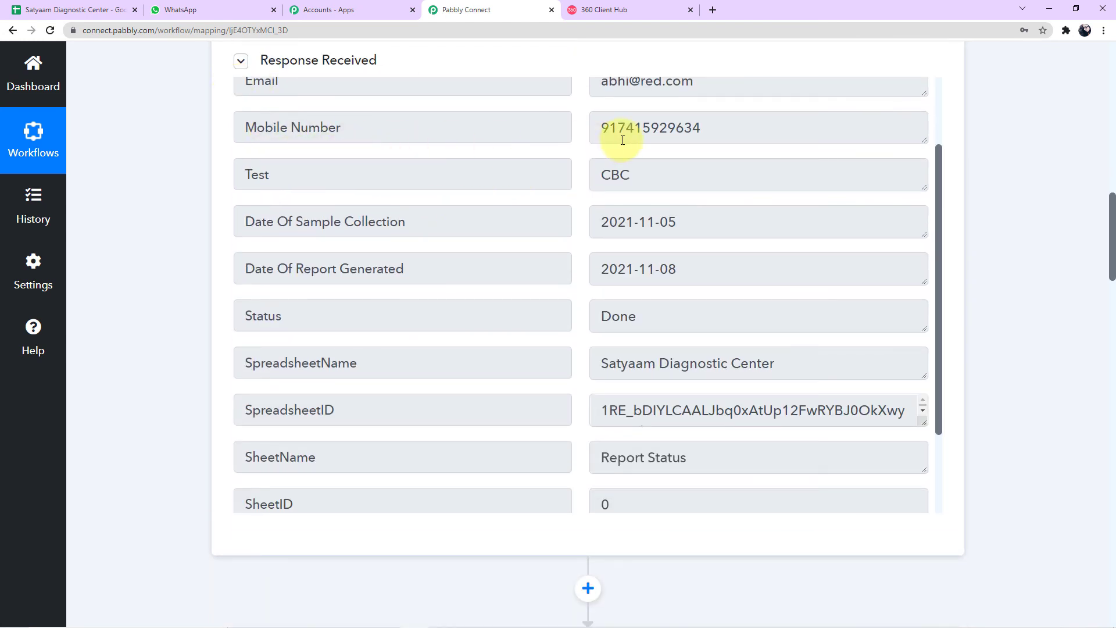
scroll(192, 152, down, 1)
scroll(192, 149, down, 20)
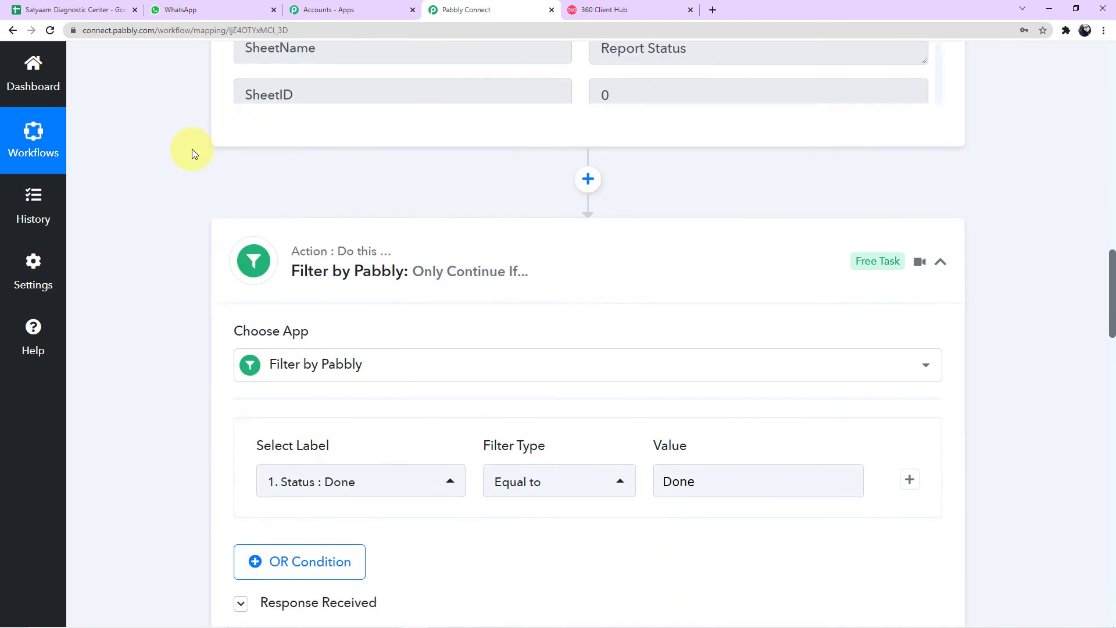
scroll(191, 149, down, 8)
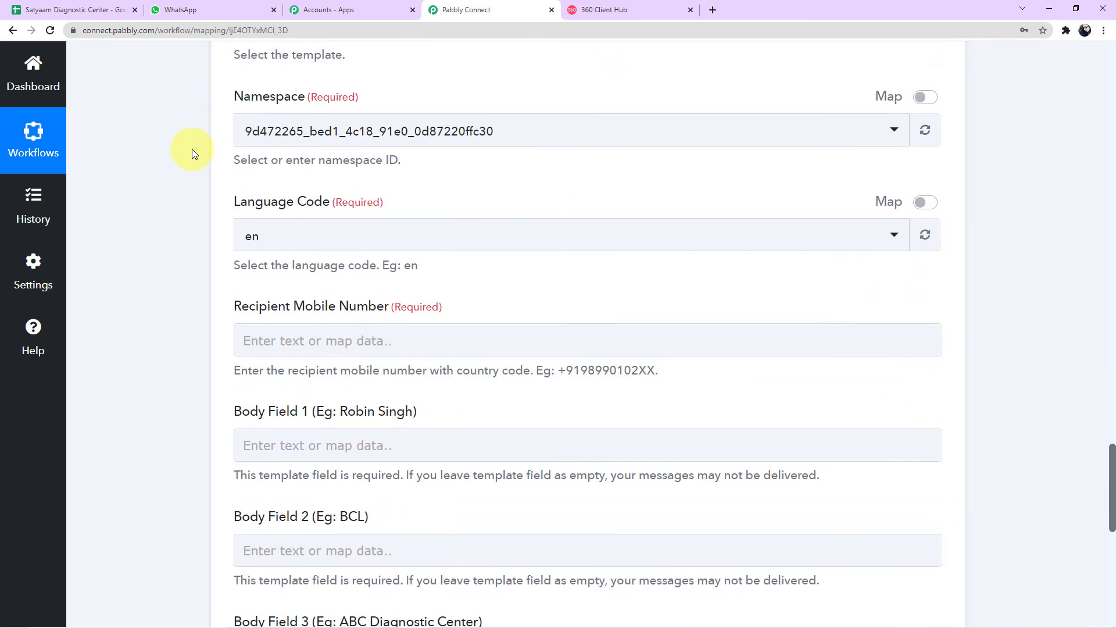
Map the WhatsApp action's Recipient Mobile Number to the Mobile Number value from the Google Sheets trigger
click(384, 254)
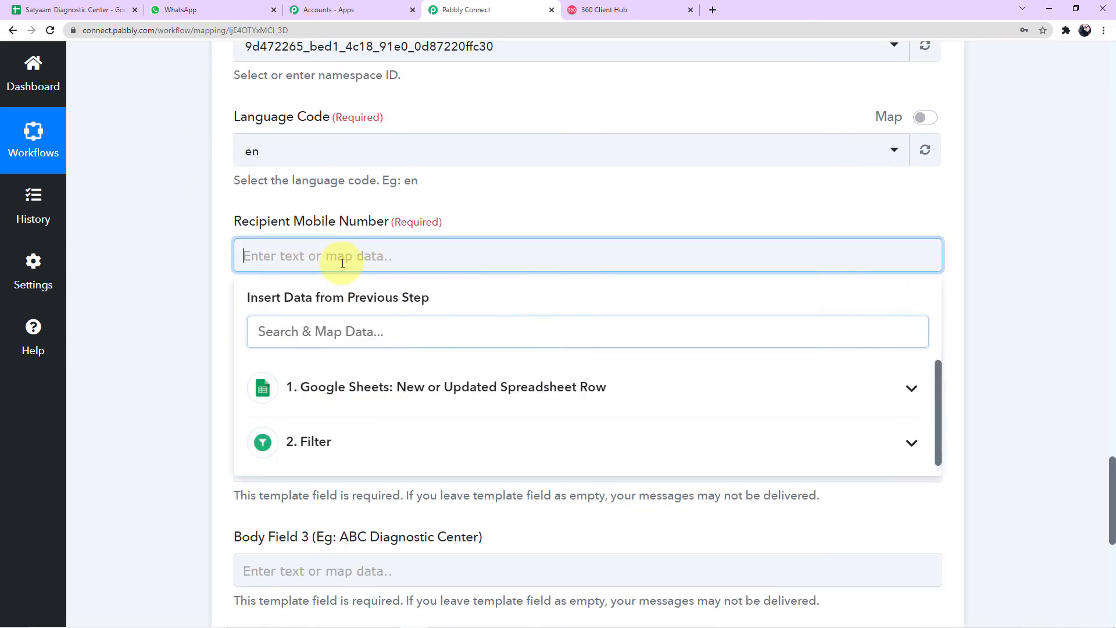
scroll(340, 263, down, 3)
click(360, 233)
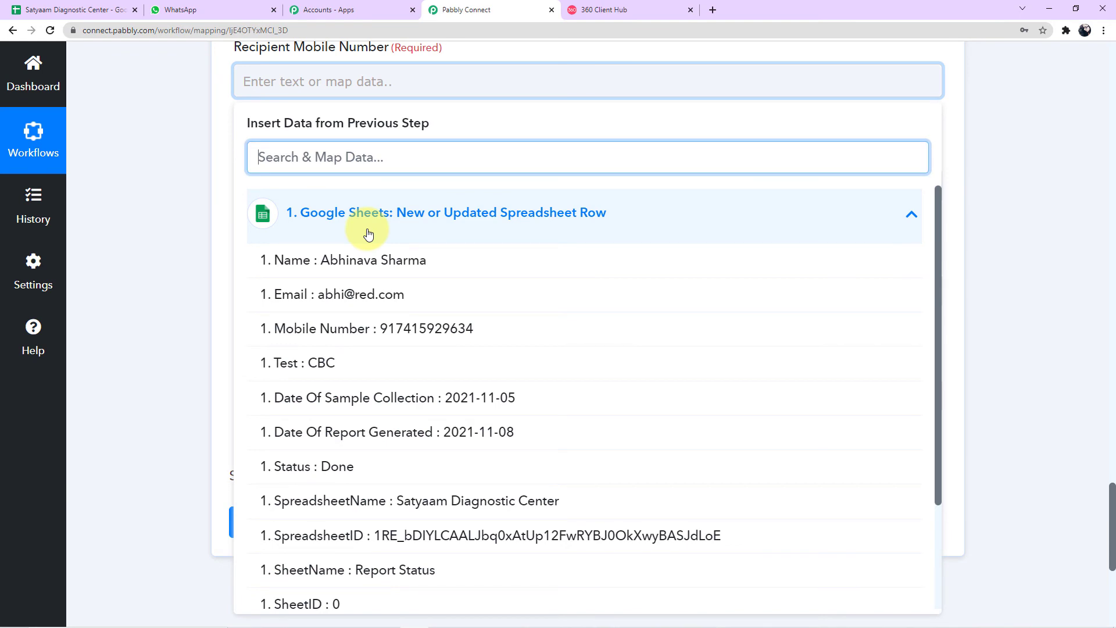
click(372, 329)
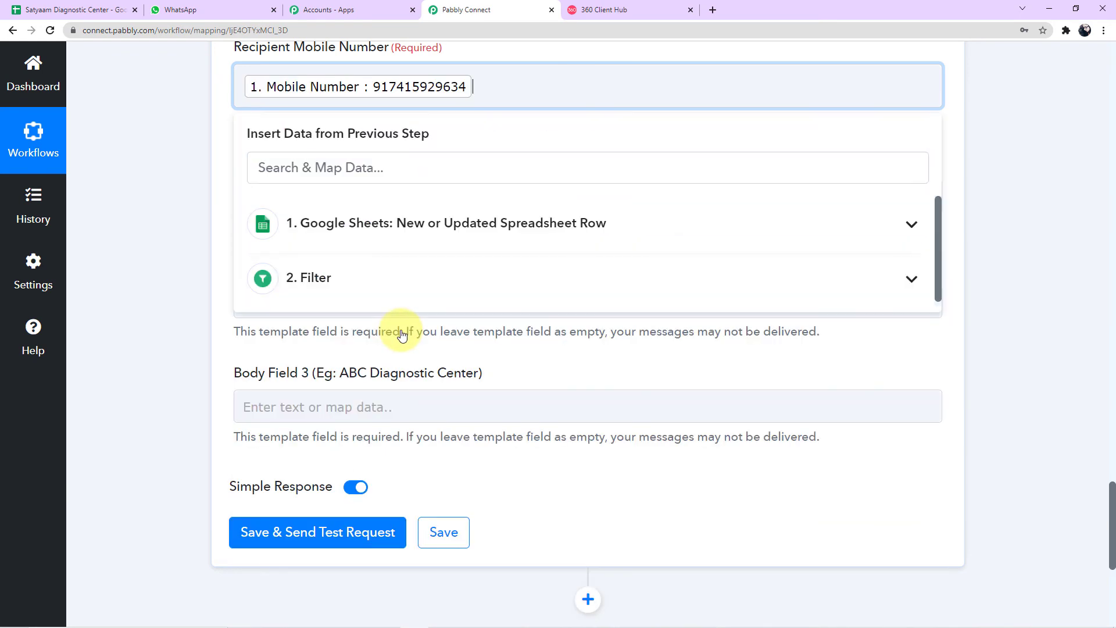
click(177, 164)
Add a + in front of the mapped Mobile Number in the recipient field
scroll(192, 175, up, 1)
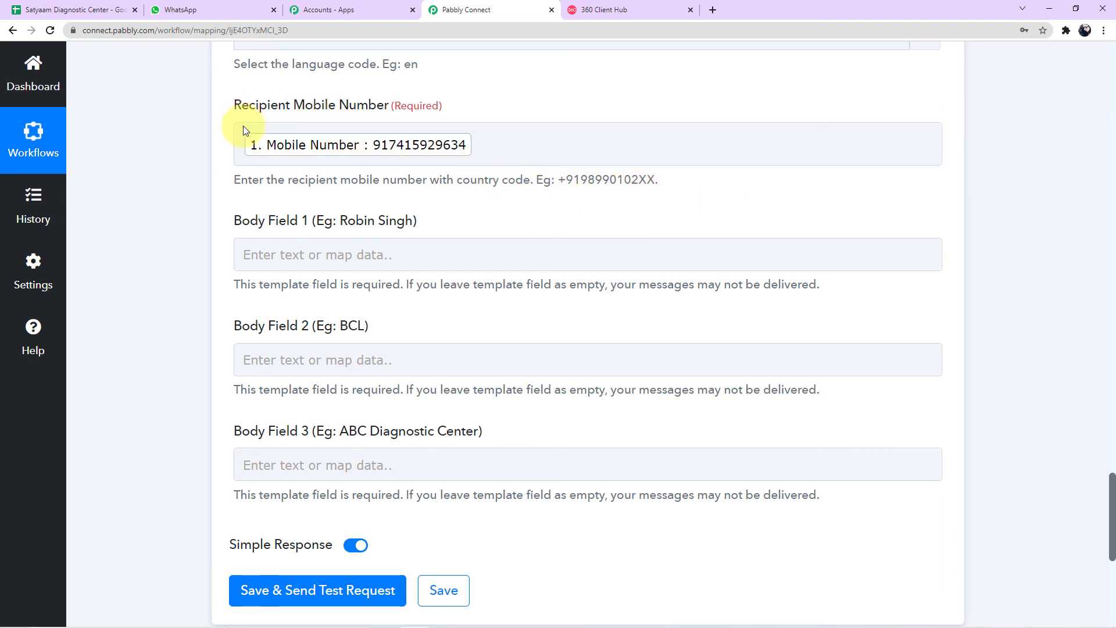
click(234, 143)
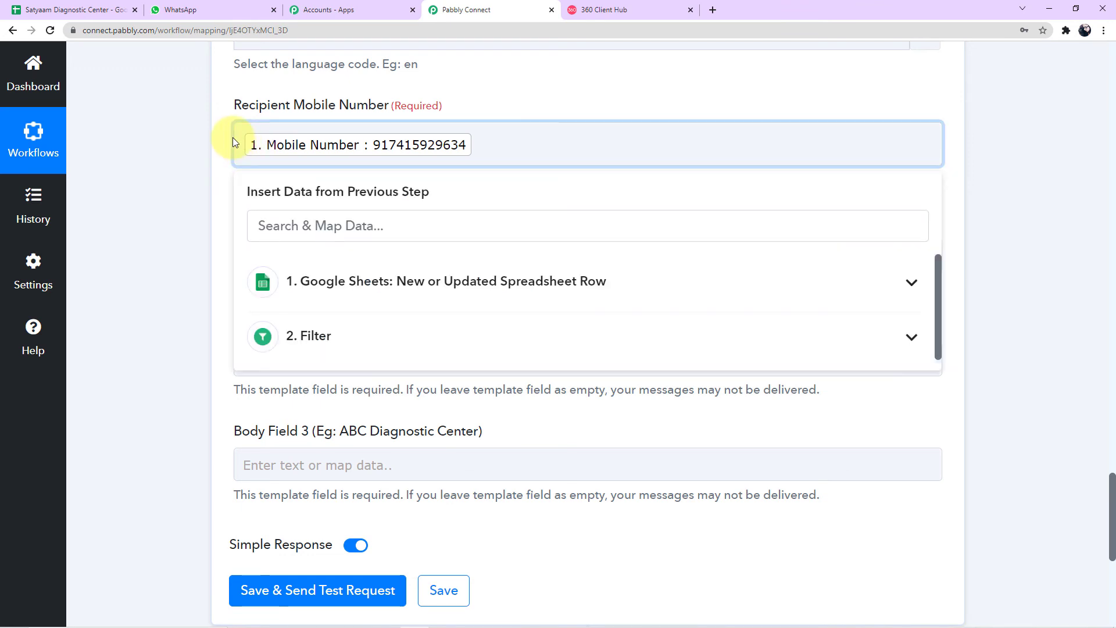
text(+)
click(225, 141)
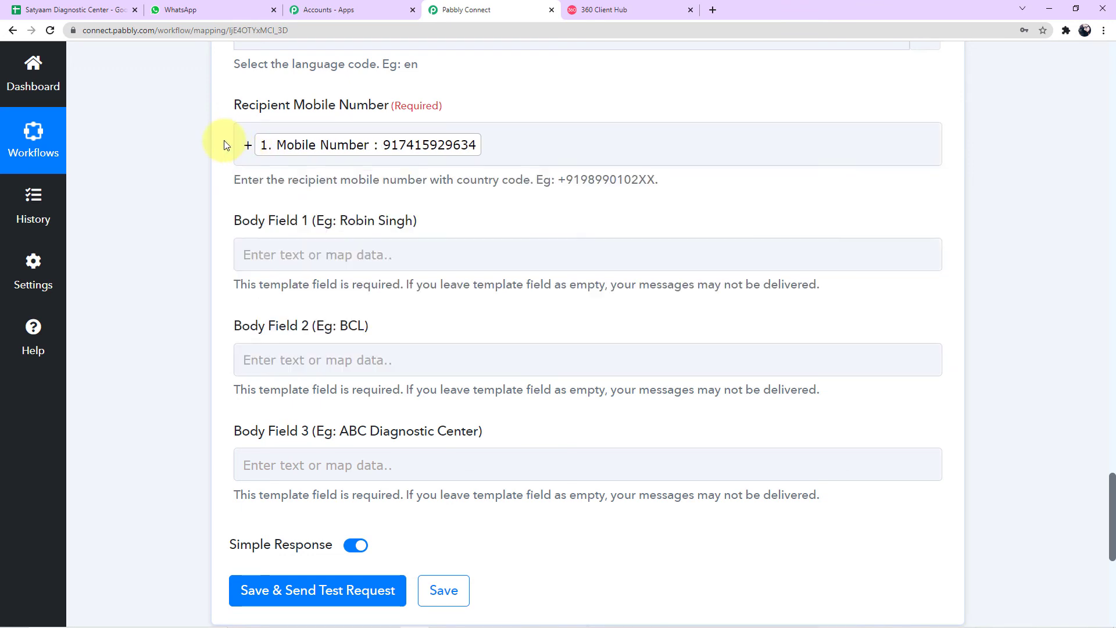
Switch to the 360 Client Hub, find the collect_your_report template and examine the placeholders in its message preview
scroll(225, 141, down, 2)
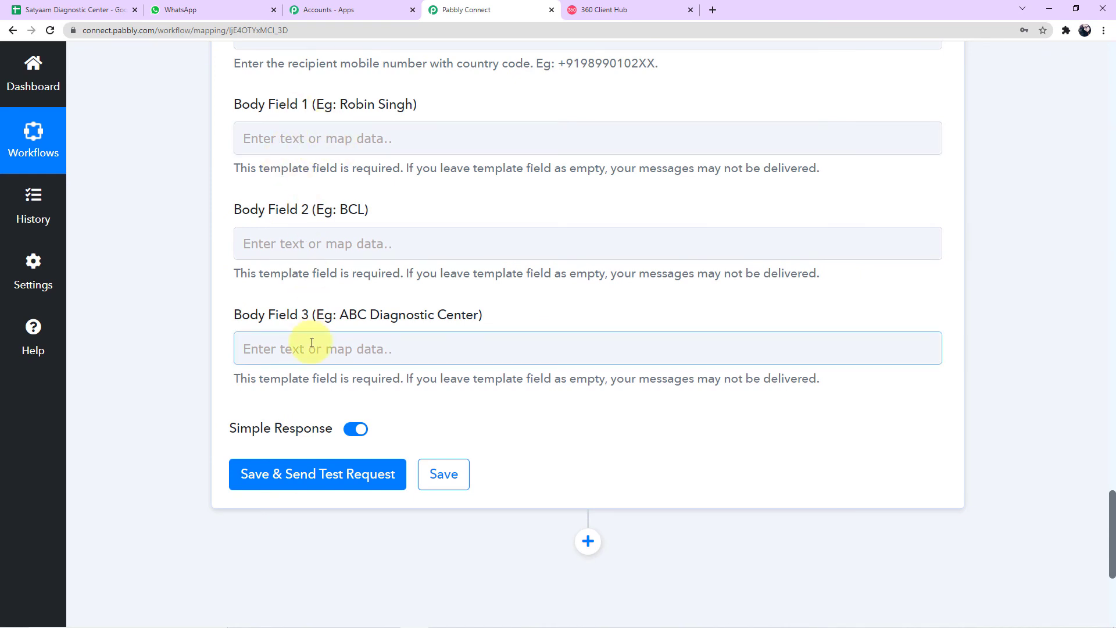
click(650, 15)
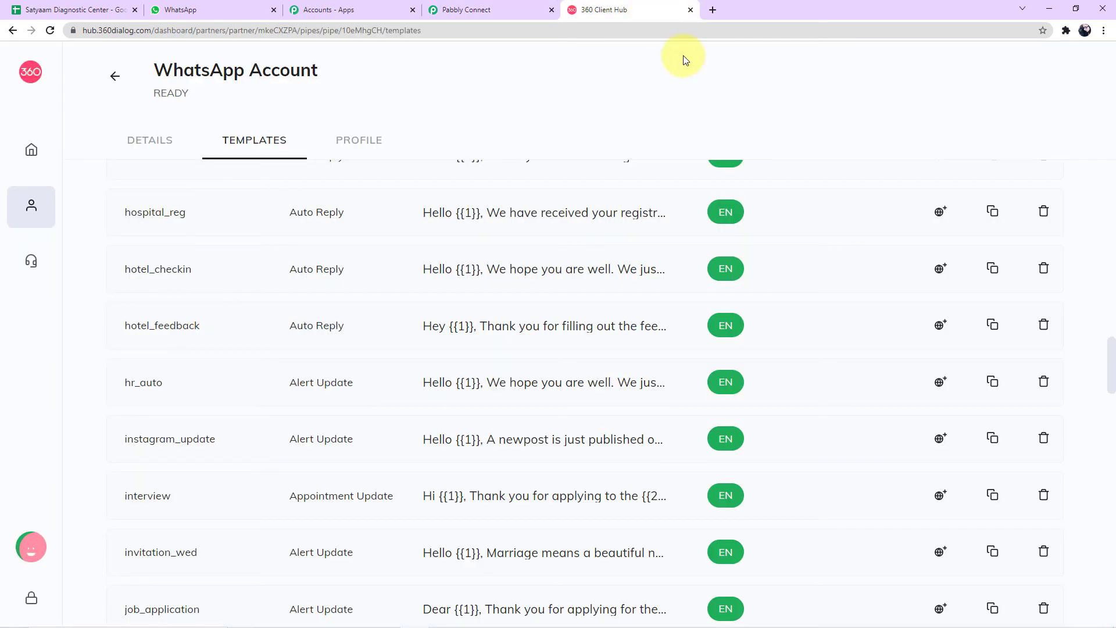
scroll(327, 312, down, 6)
scroll(328, 312, up, 4)
scroll(328, 313, up, 11)
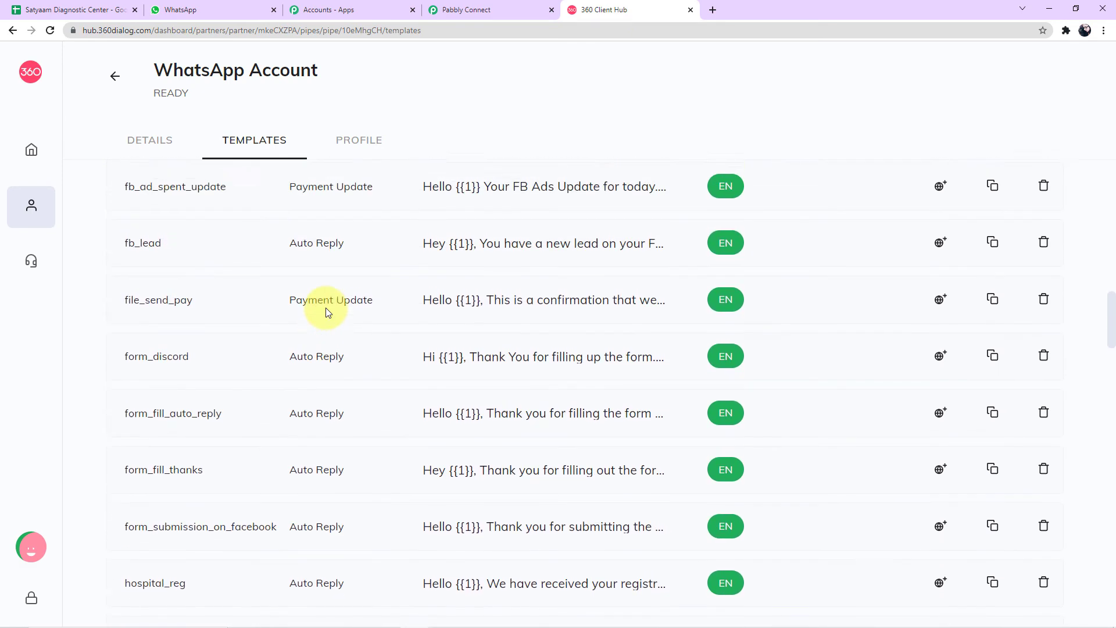
click(326, 312)
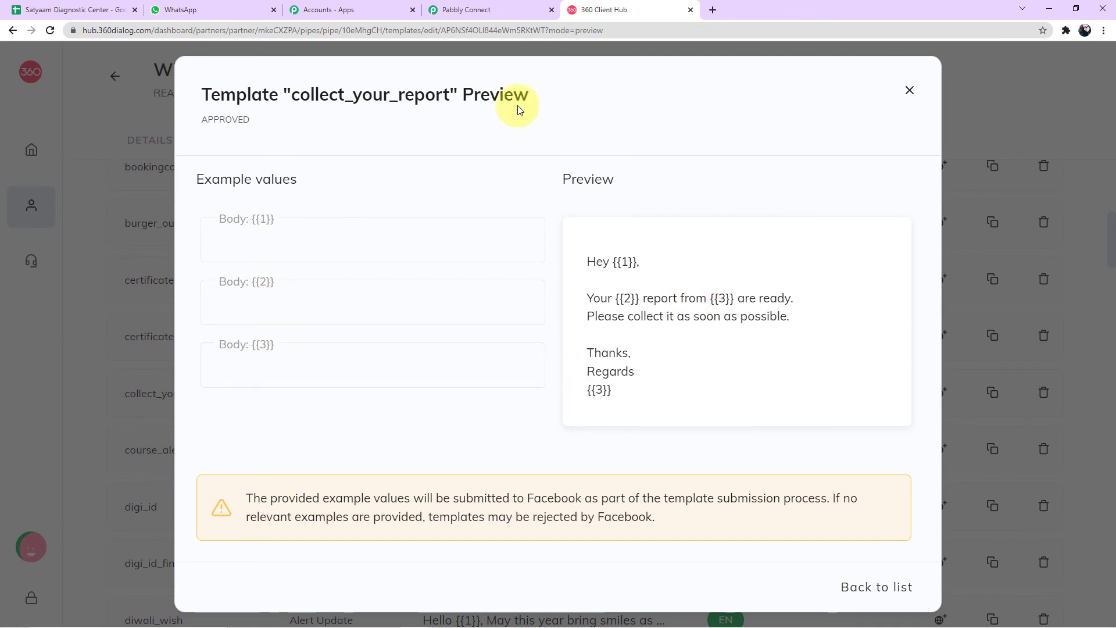
Return to Pabbly Connect and map Body Field 1 to the Name value from the Google Sheets trigger
click(497, 17)
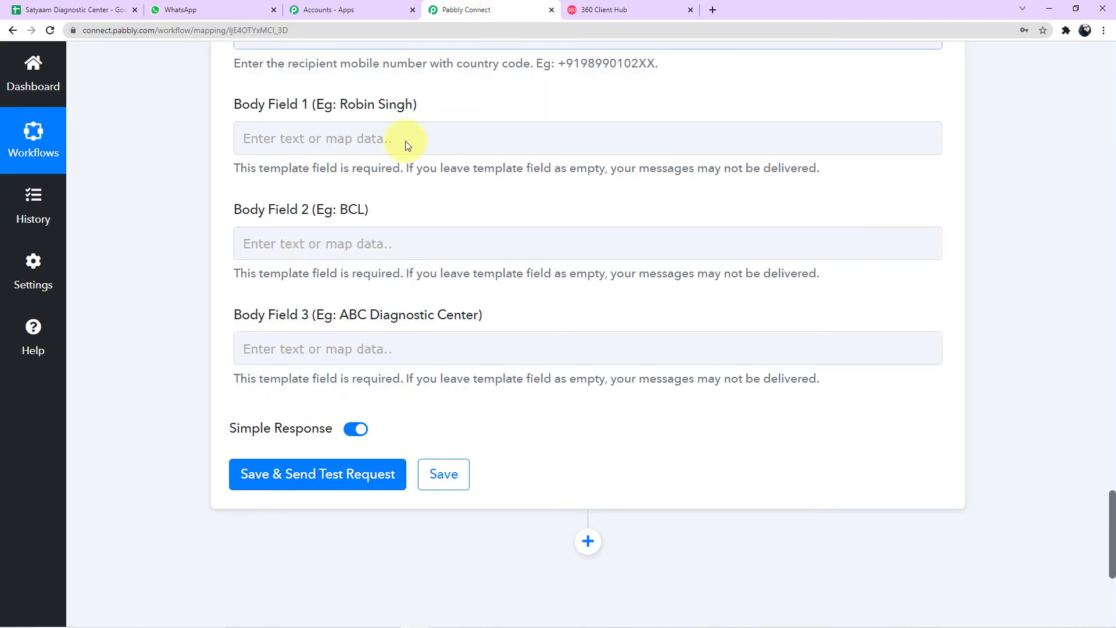
scroll(193, 204, down, 1)
scroll(193, 204, up, 3)
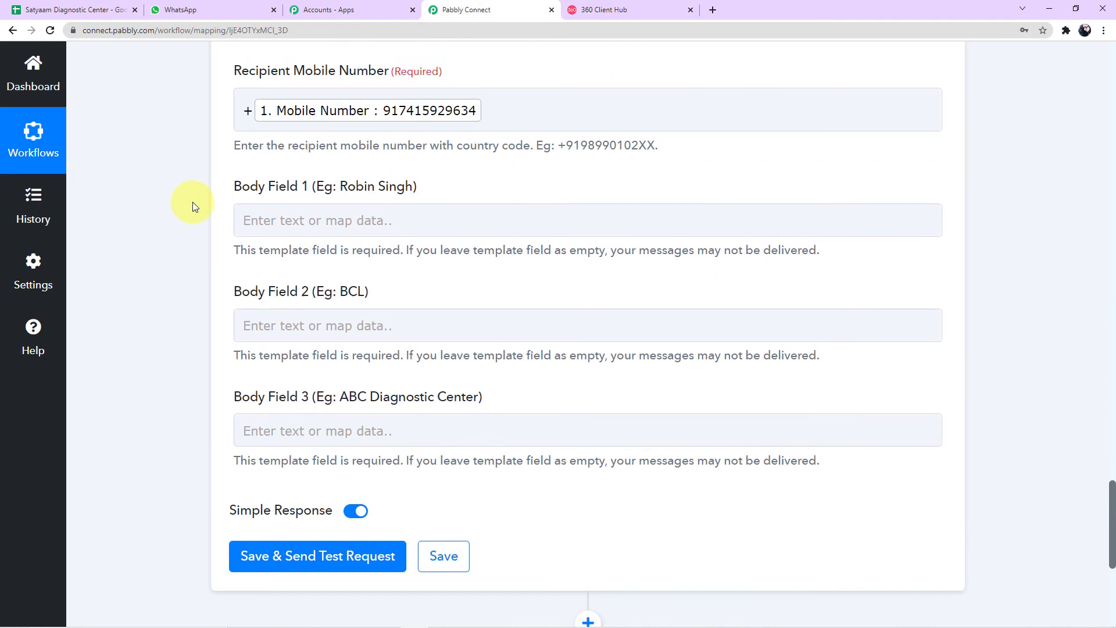
scroll(193, 201, down, 2)
click(300, 138)
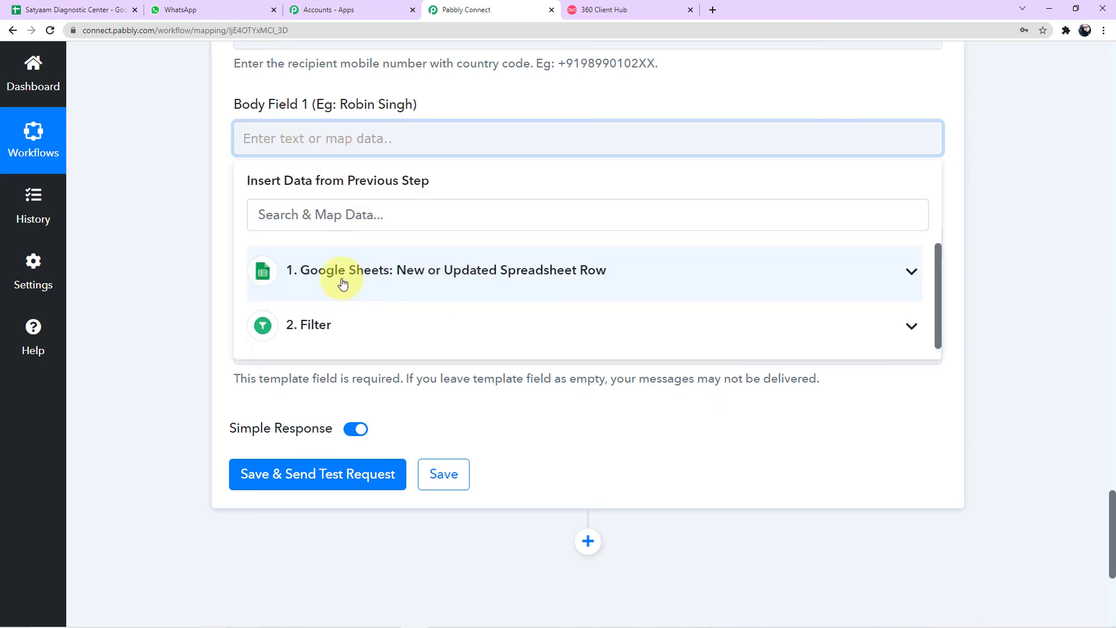
click(442, 286)
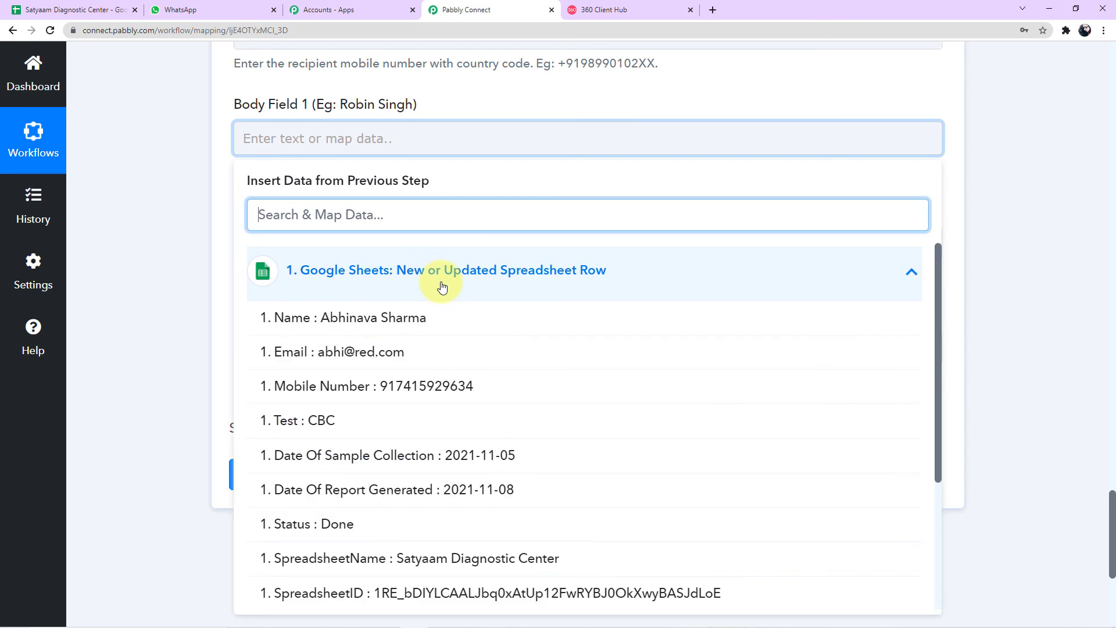
click(377, 323)
click(156, 184)
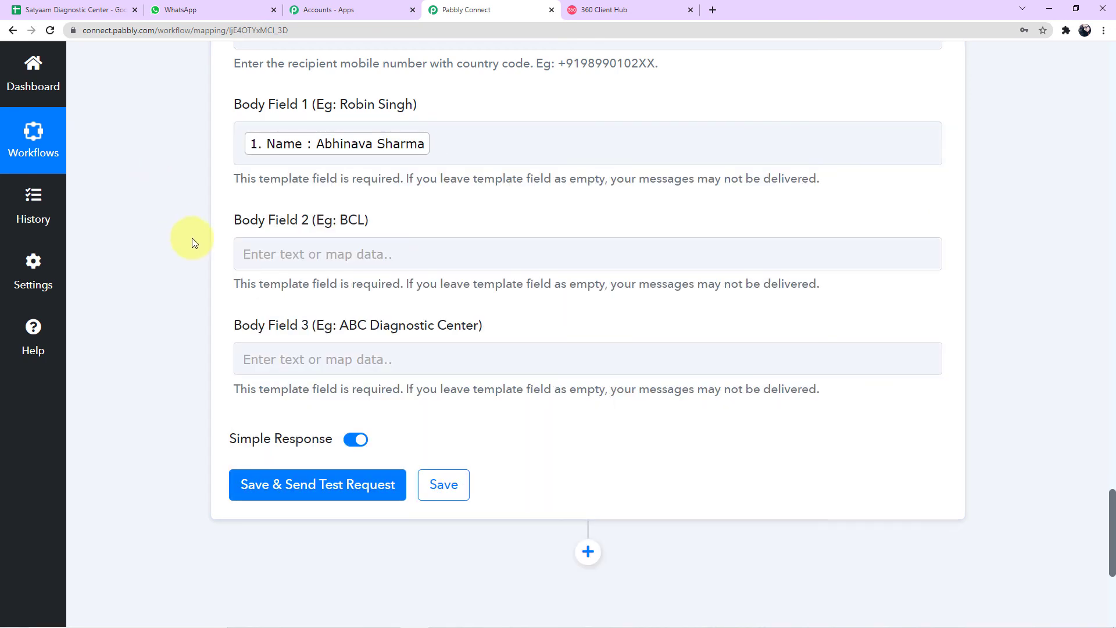
Check placeholder {{2}} in the 360 Client Hub template preview, and map Body Field 2 in Pabbly Connect to the trigger's Test value
click(630, 10)
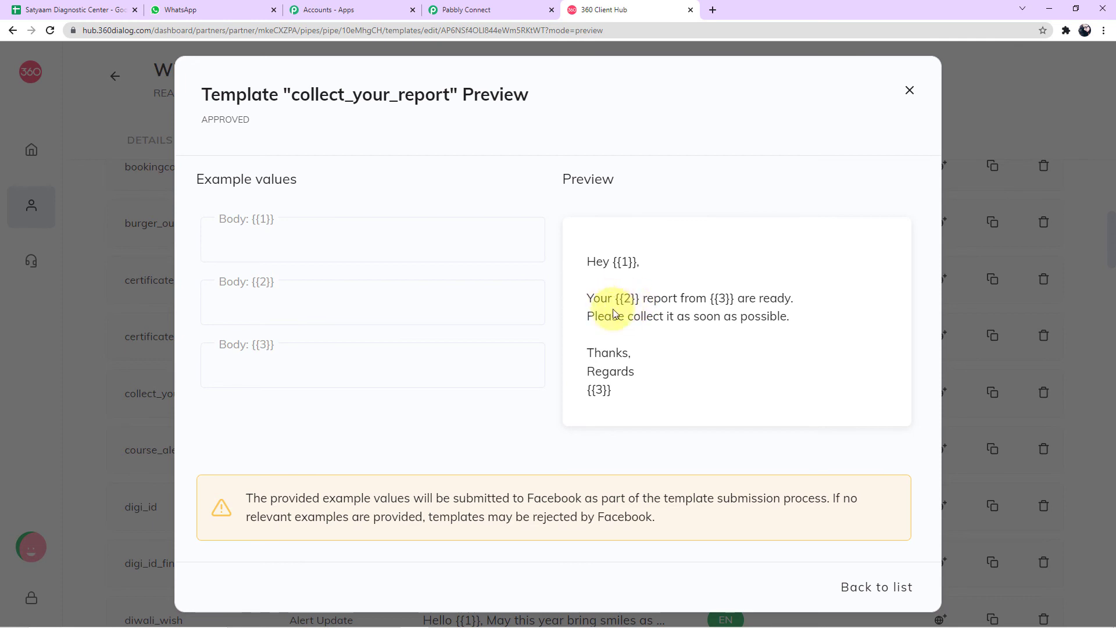
click(469, 10)
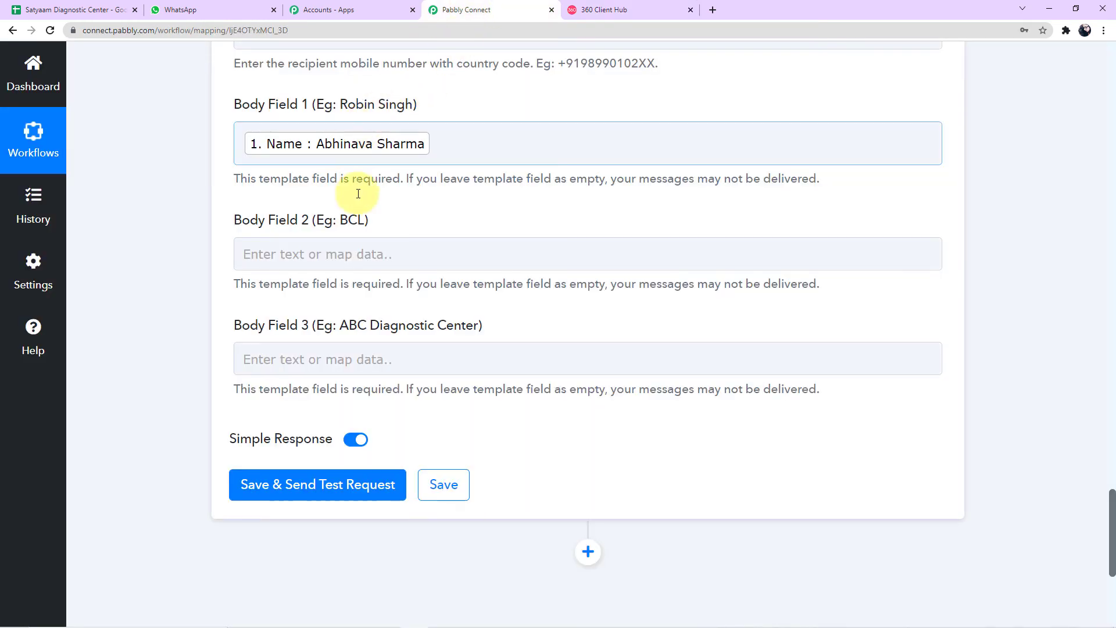
click(361, 254)
scroll(399, 337, down, 1)
click(399, 325)
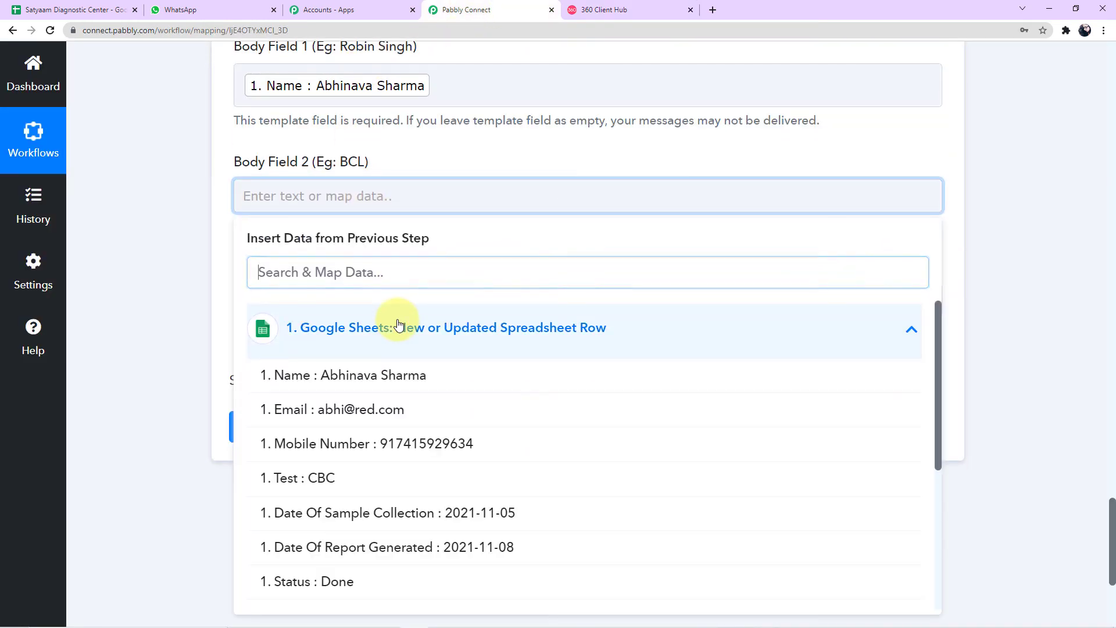
click(309, 486)
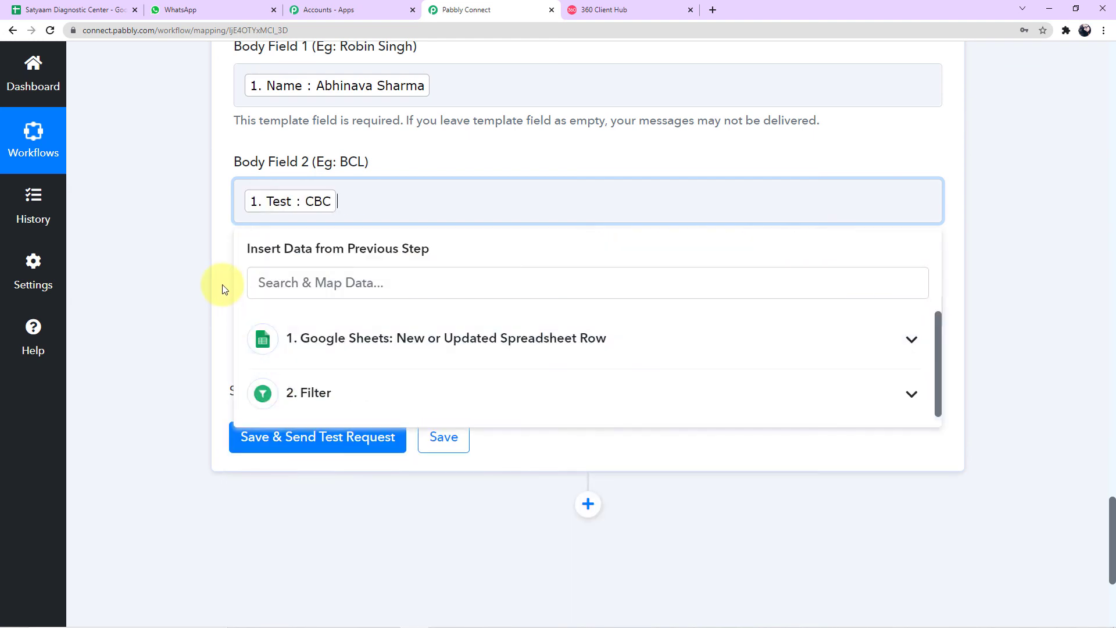
click(219, 287)
Map Body Field 3 to the SpreadsheetName value from the Google Sheets trigger
scroll(219, 287, down, 3)
click(387, 129)
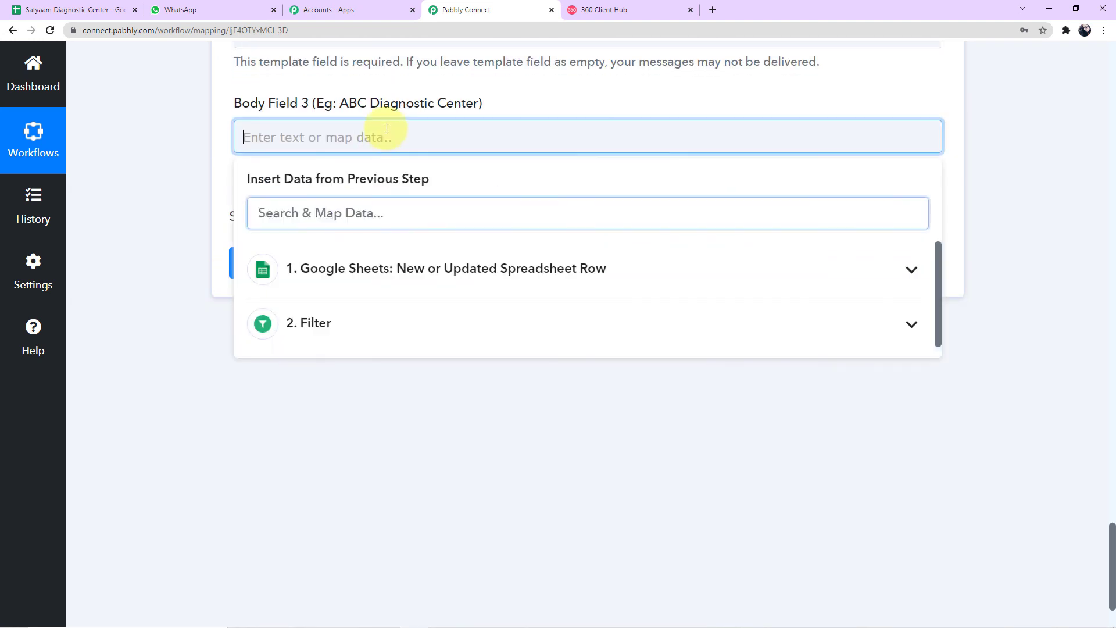
click(375, 272)
scroll(407, 384, down, 2)
click(464, 445)
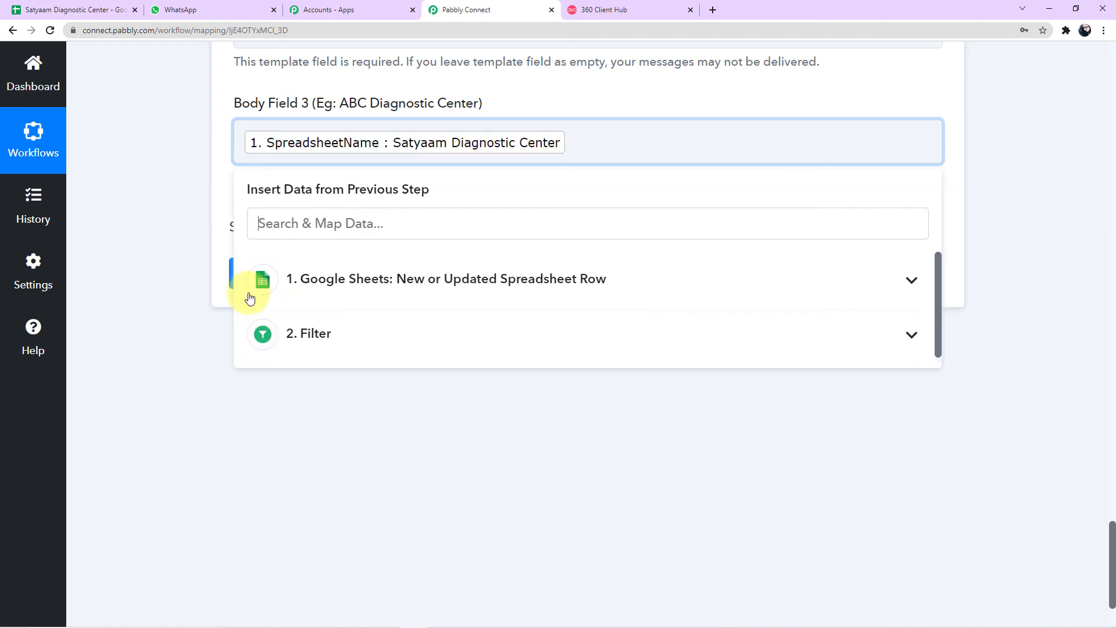
click(200, 243)
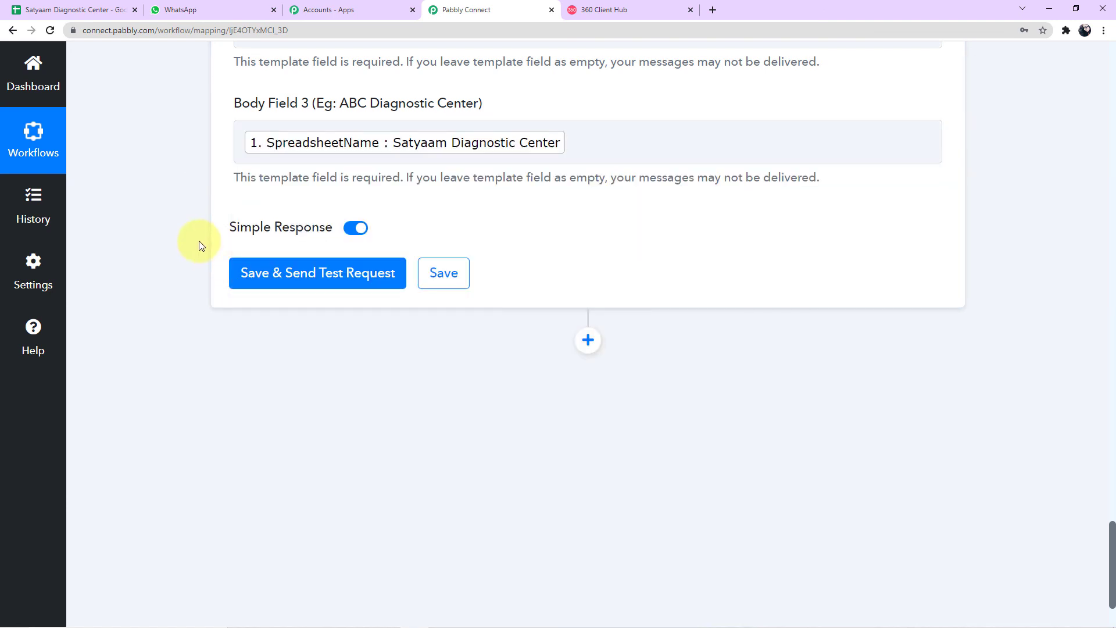
Review the WhatsApp action's namespace, language code, recipient number and three mapped body fields
scroll(199, 242, up, 4)
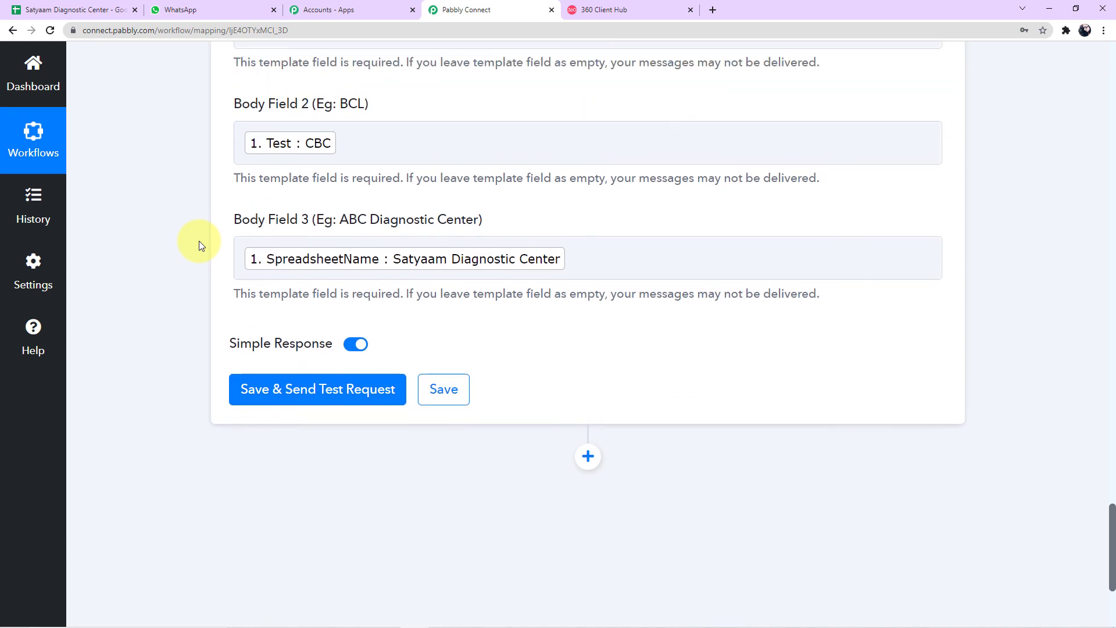
scroll(189, 277, down, 2)
scroll(187, 278, down, 3)
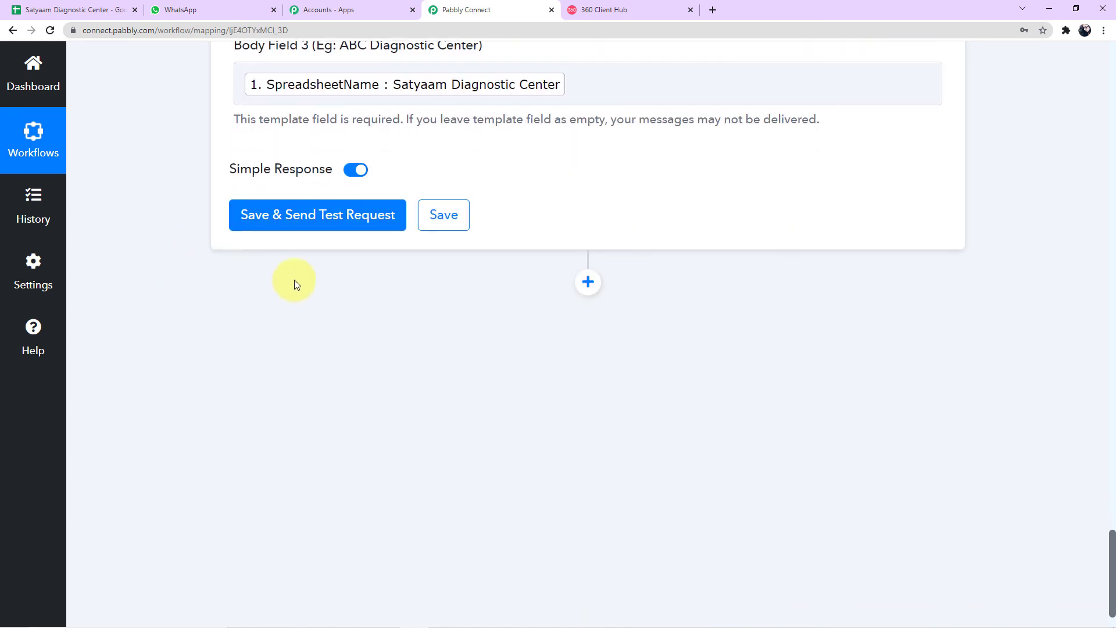
scroll(567, 369, up, 6)
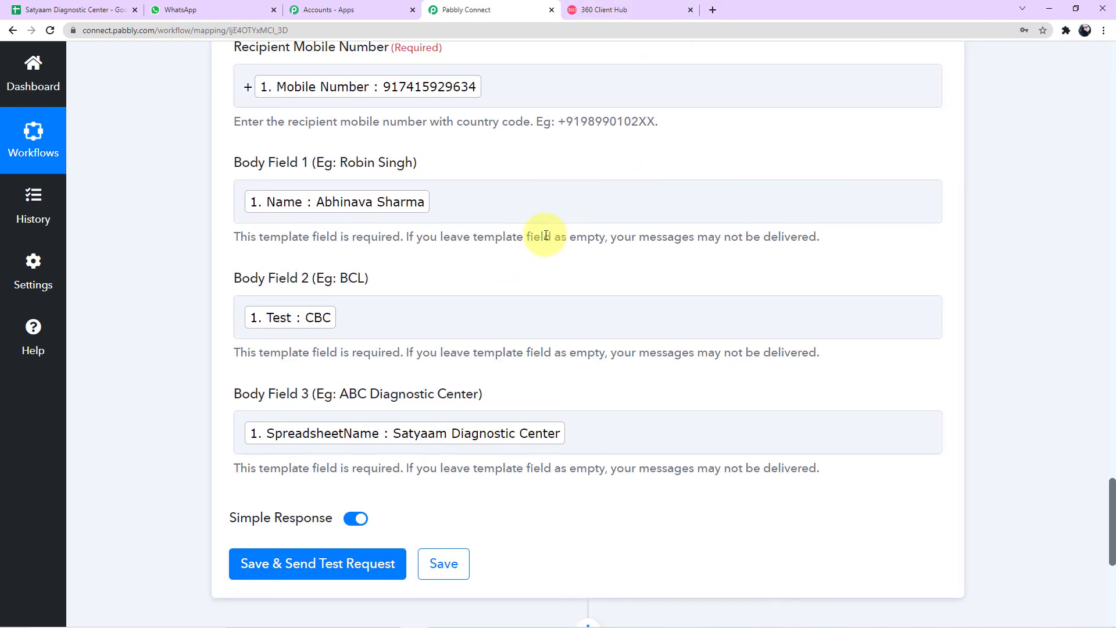
scroll(546, 236, up, 2)
scroll(546, 236, up, 2)
scroll(546, 235, up, 2)
scroll(546, 235, down, 2)
click(289, 436)
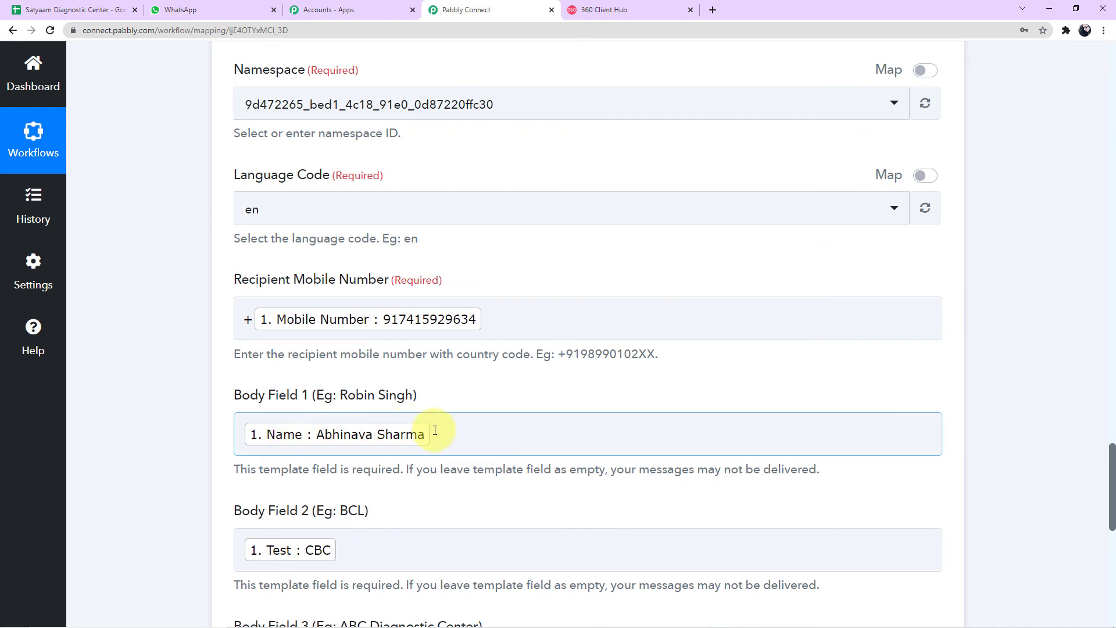
Save the WhatsApp action, send a test request and check the response received
scroll(435, 430, down, 6)
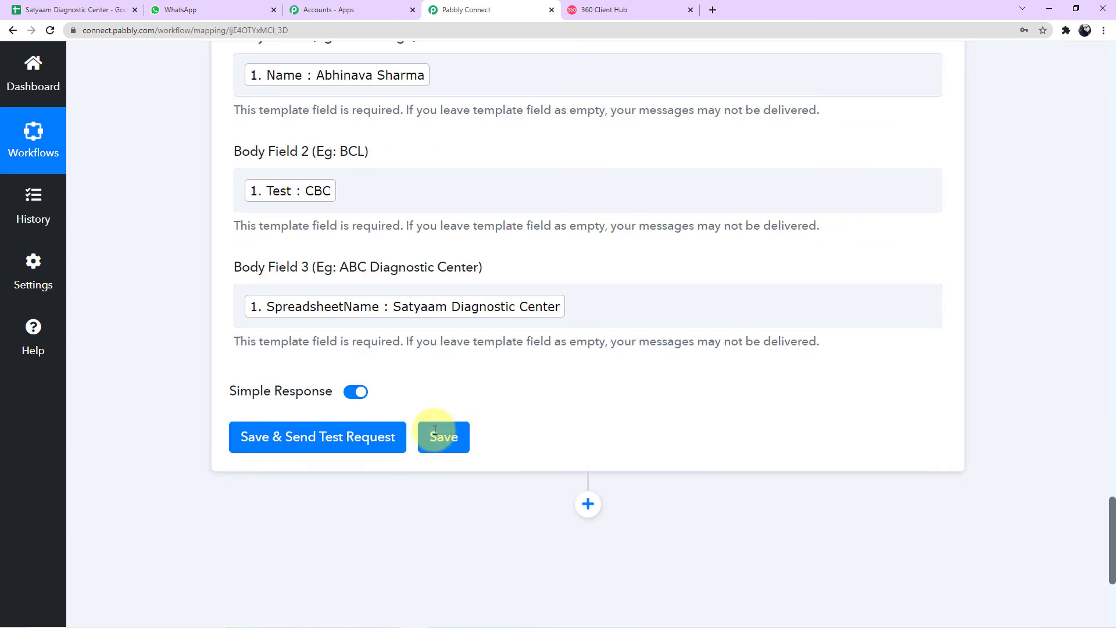
click(313, 443)
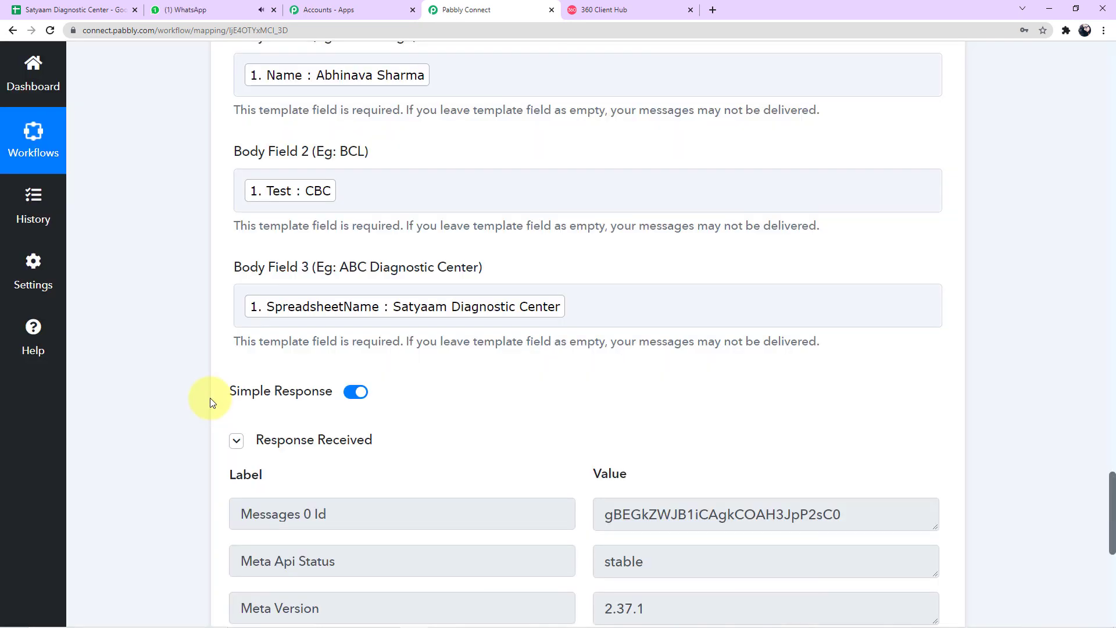
scroll(211, 398, down, 4)
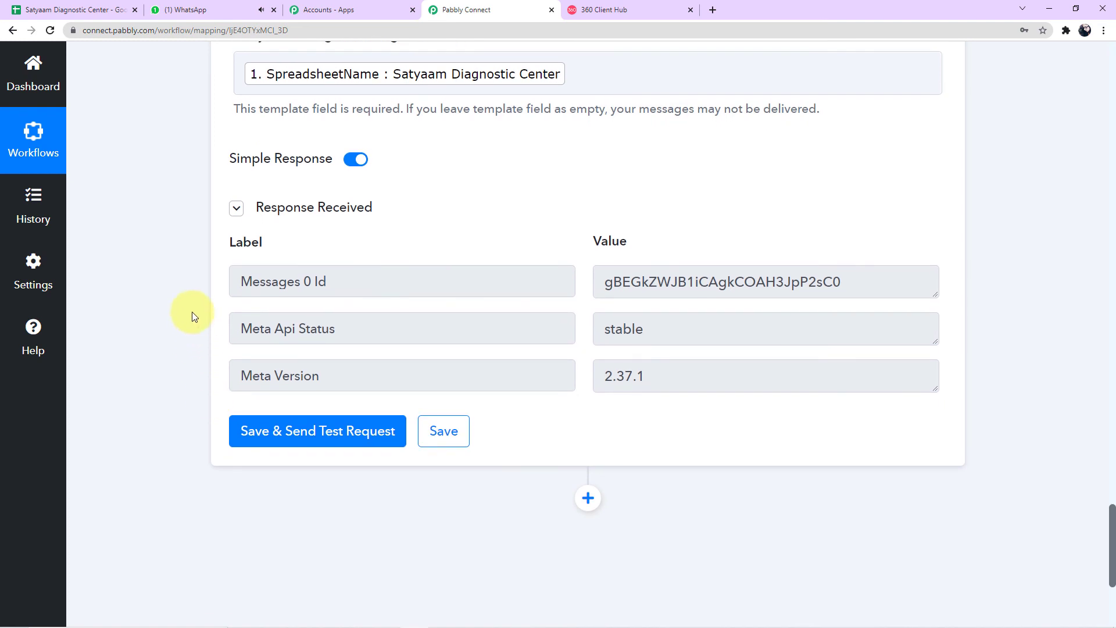
Open the received message in WhatsApp and compare it with the collect_your_report preview in the 360 Client Hub
click(204, 15)
click(171, 171)
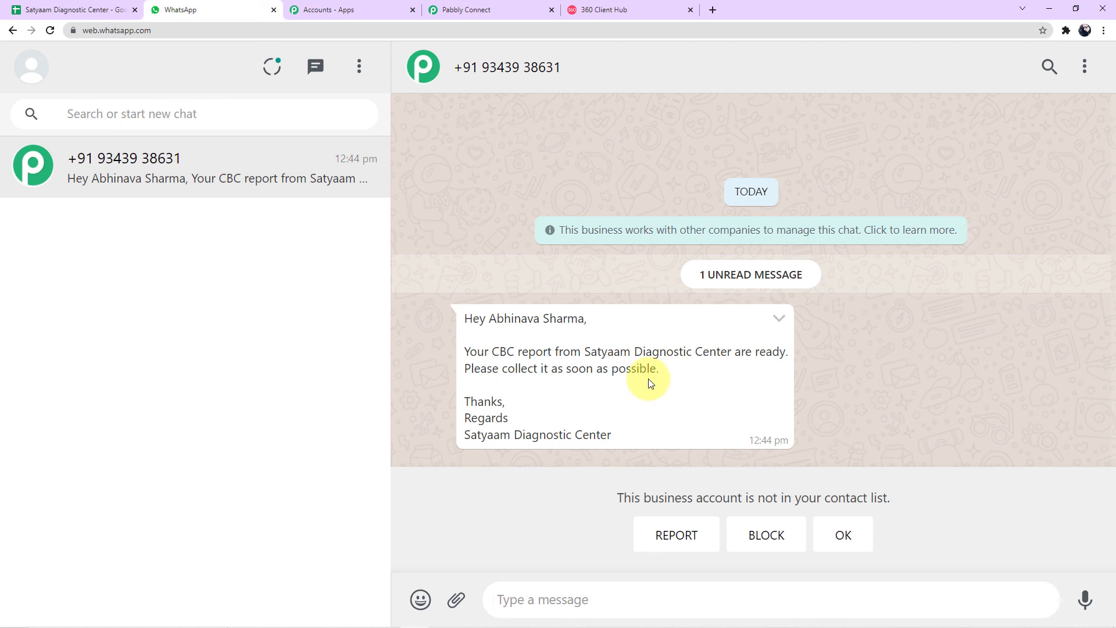
click(626, 13)
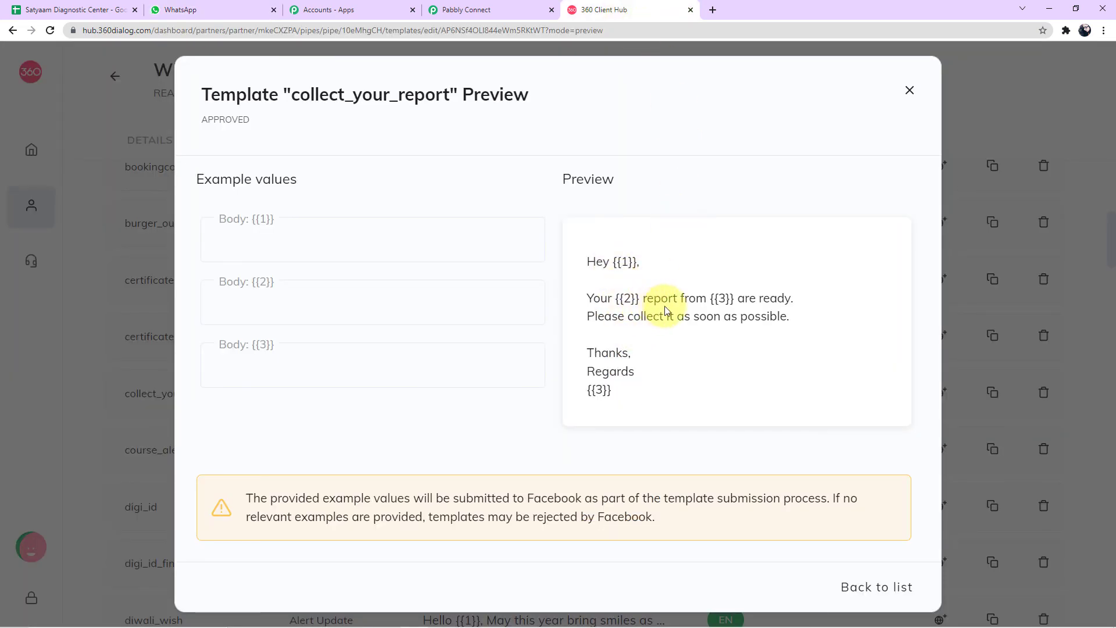
click(230, 12)
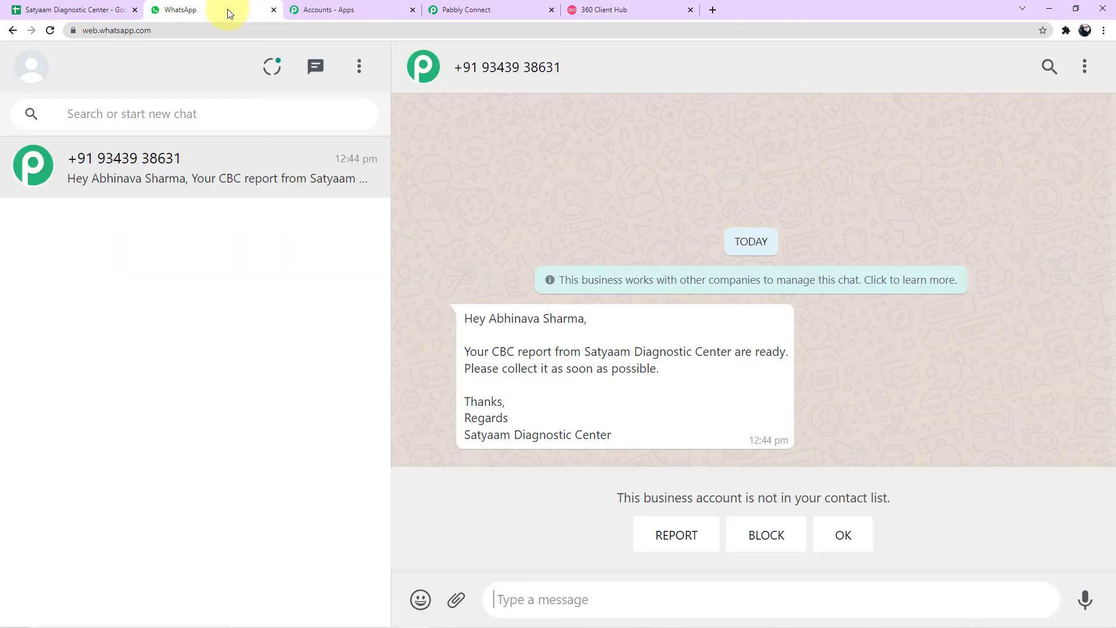
Return to Pabbly Connect and review the workflow's Google Sheets trigger setup
click(459, 10)
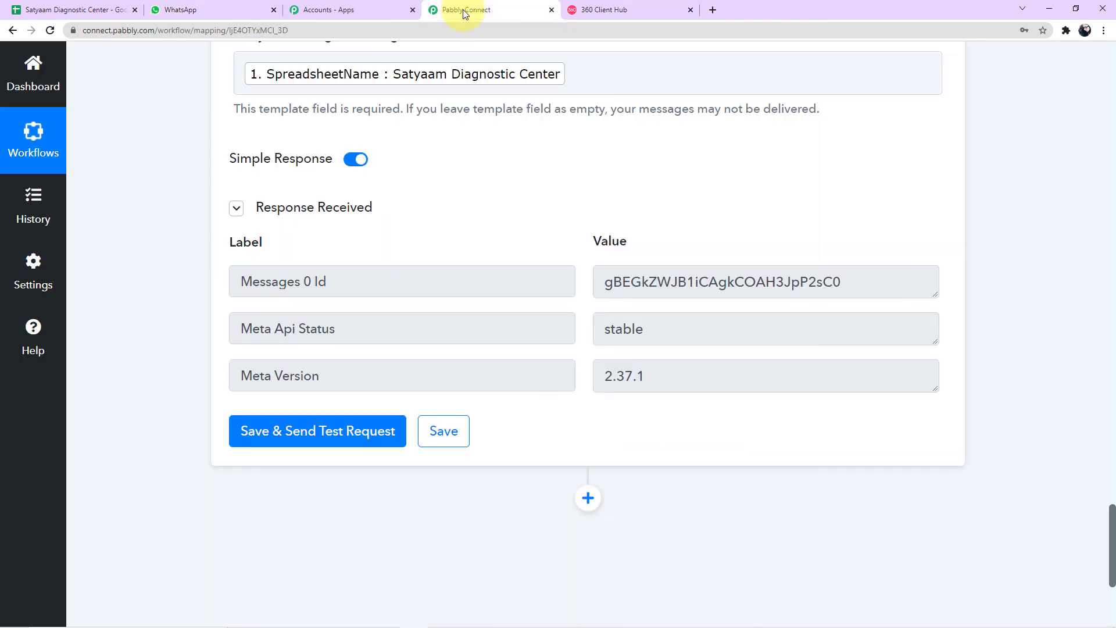
scroll(437, 225, up, 3)
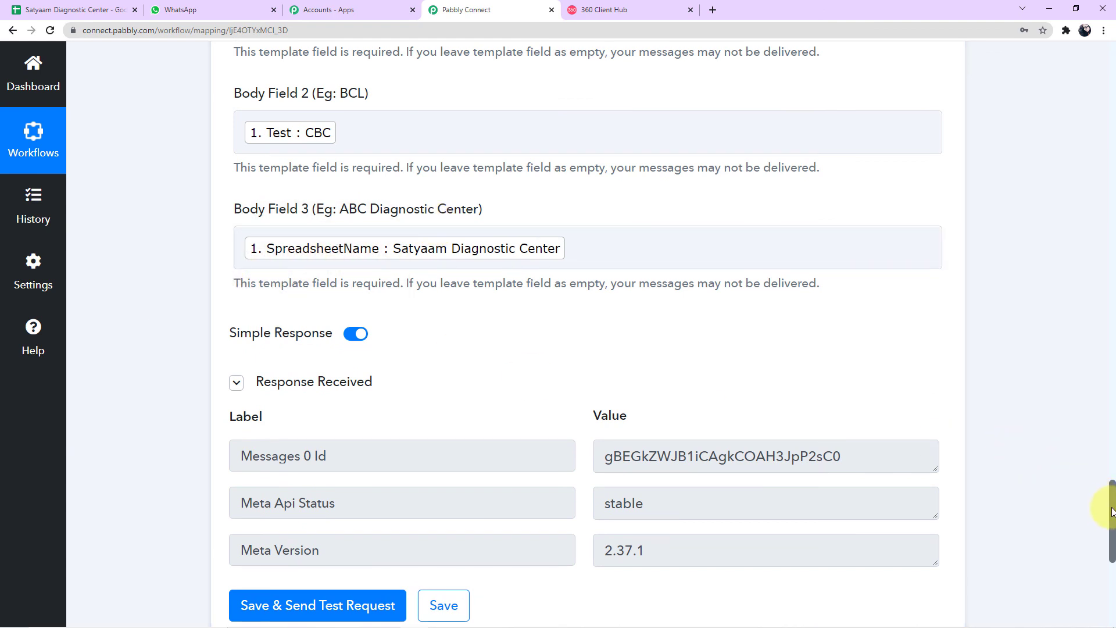
drag(1114, 517, 1114, 115)
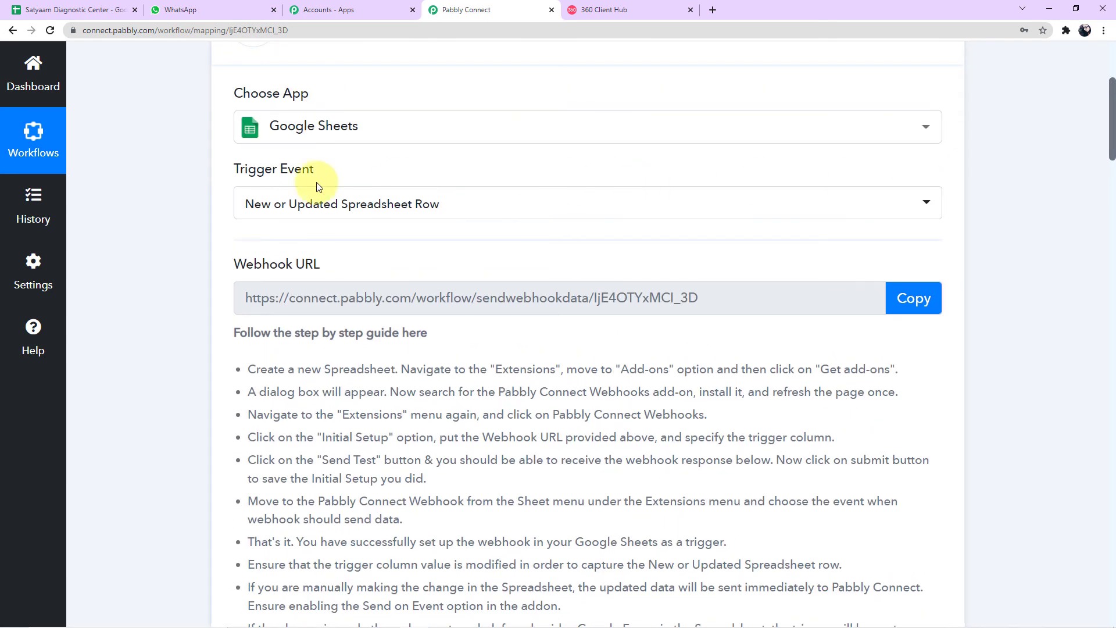
Review the Google Sheets trigger's event, webhook URL, setup guide and captured row data
scroll(137, 160, up, 3)
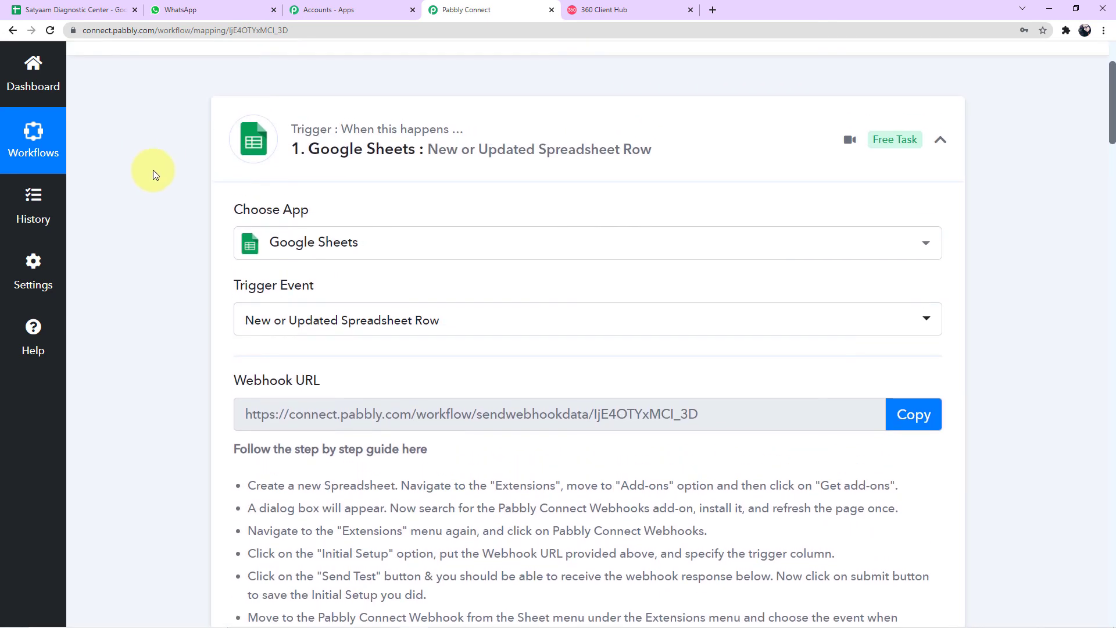
scroll(152, 170, down, 1)
scroll(154, 193, down, 1)
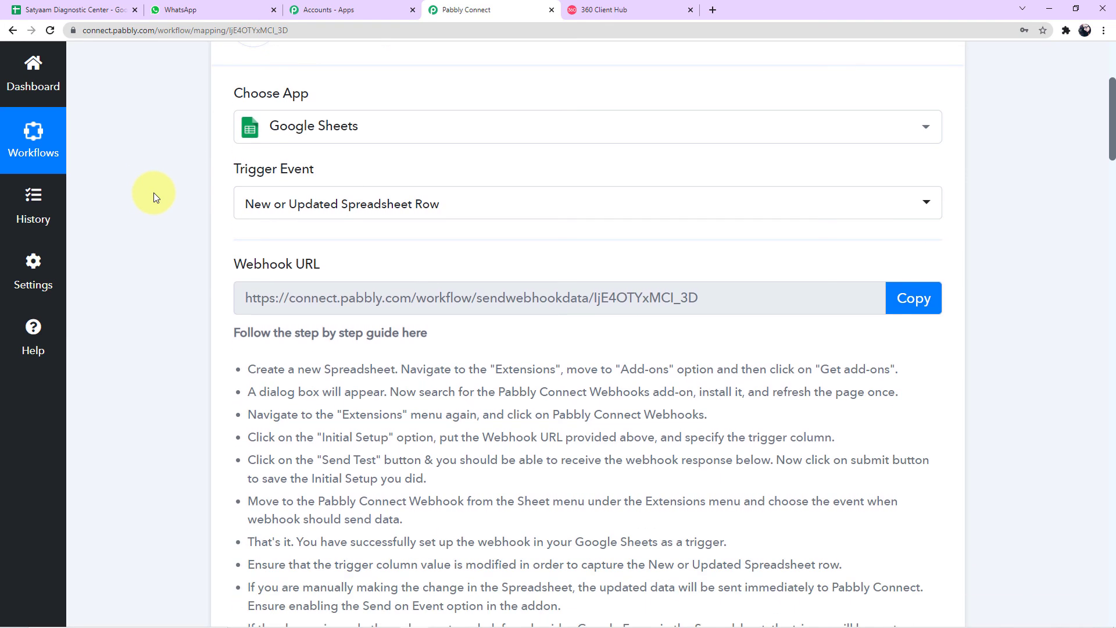
scroll(153, 193, down, 3)
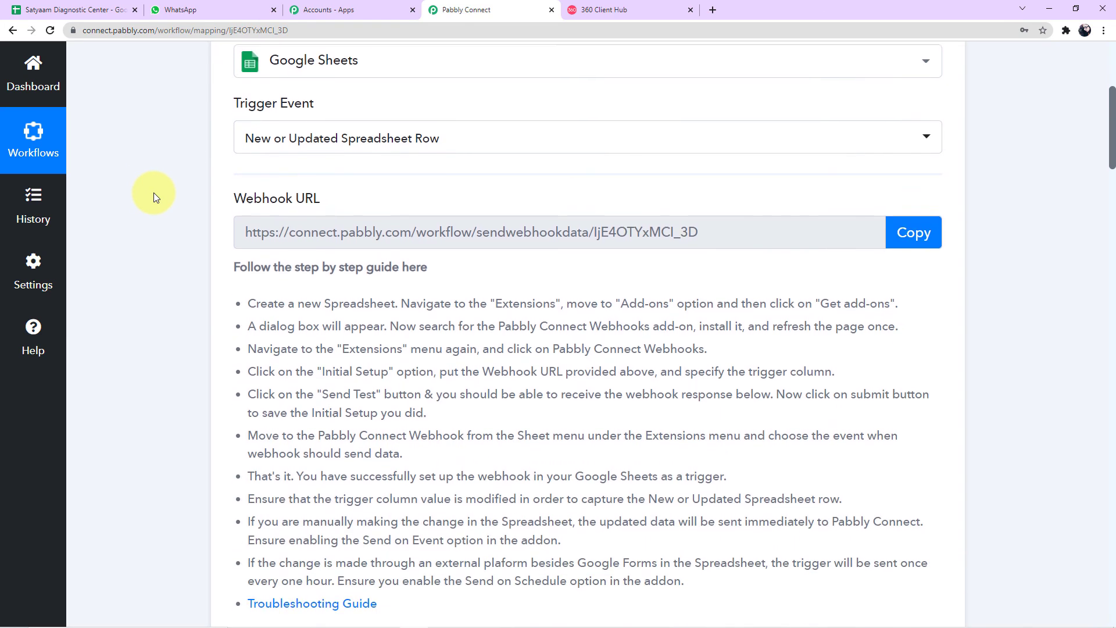
scroll(257, 213, down, 2)
scroll(257, 213, down, 6)
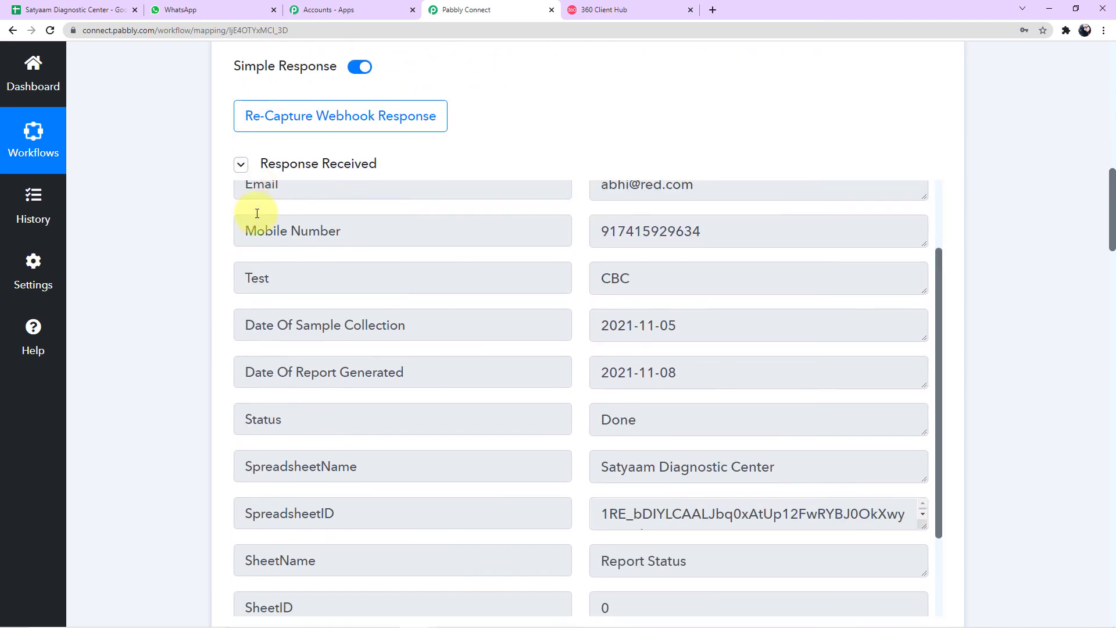
scroll(272, 244, down, 3)
scroll(157, 288, down, 5)
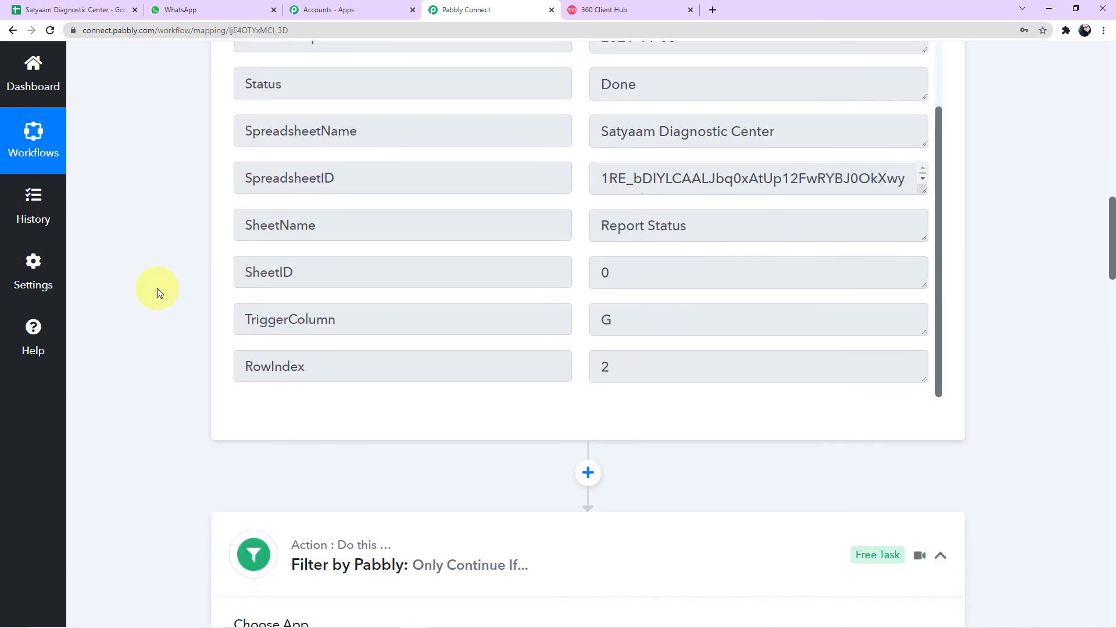
Review the filter condition on Status and the WhatsApp by 360Dialog action's template, recipient, body fields and response
scroll(157, 288, down, 4)
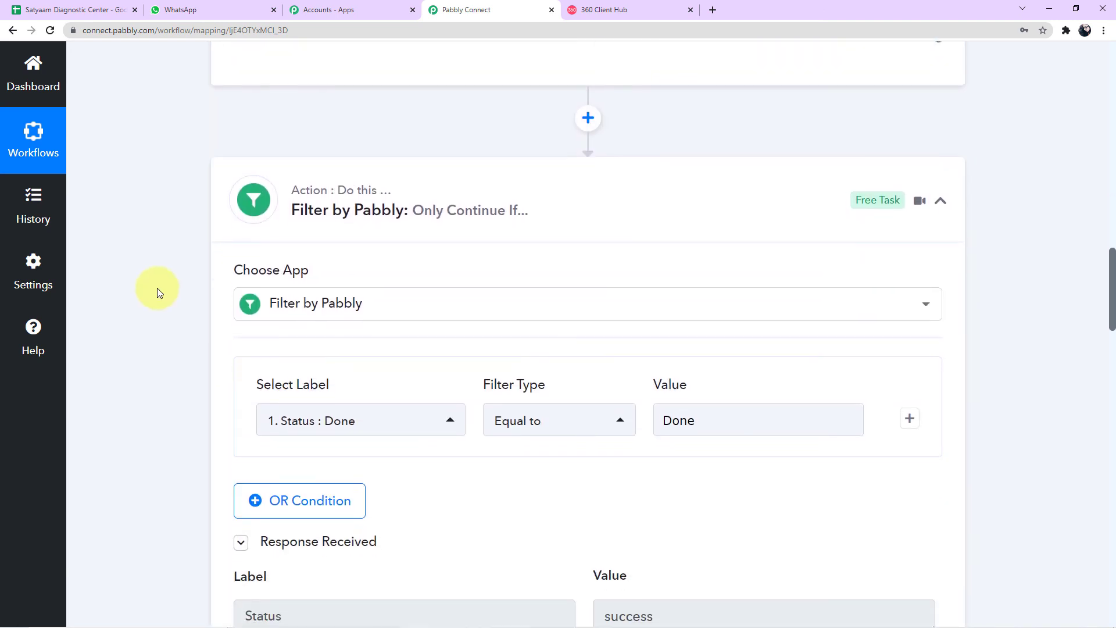
scroll(157, 288, down, 1)
scroll(157, 288, down, 2)
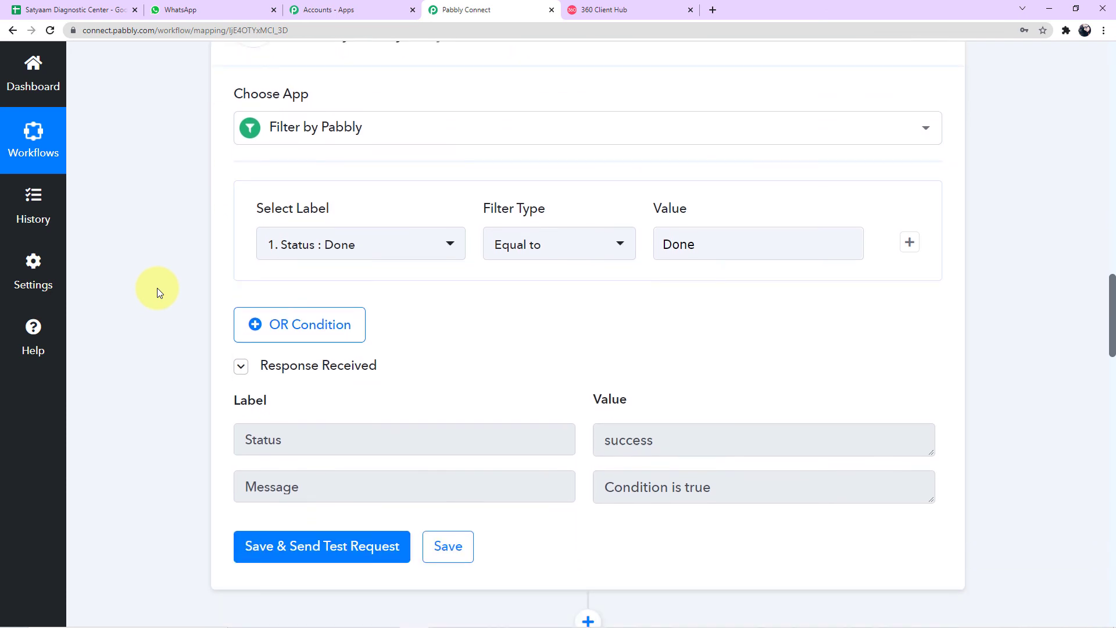
scroll(157, 288, down, 4)
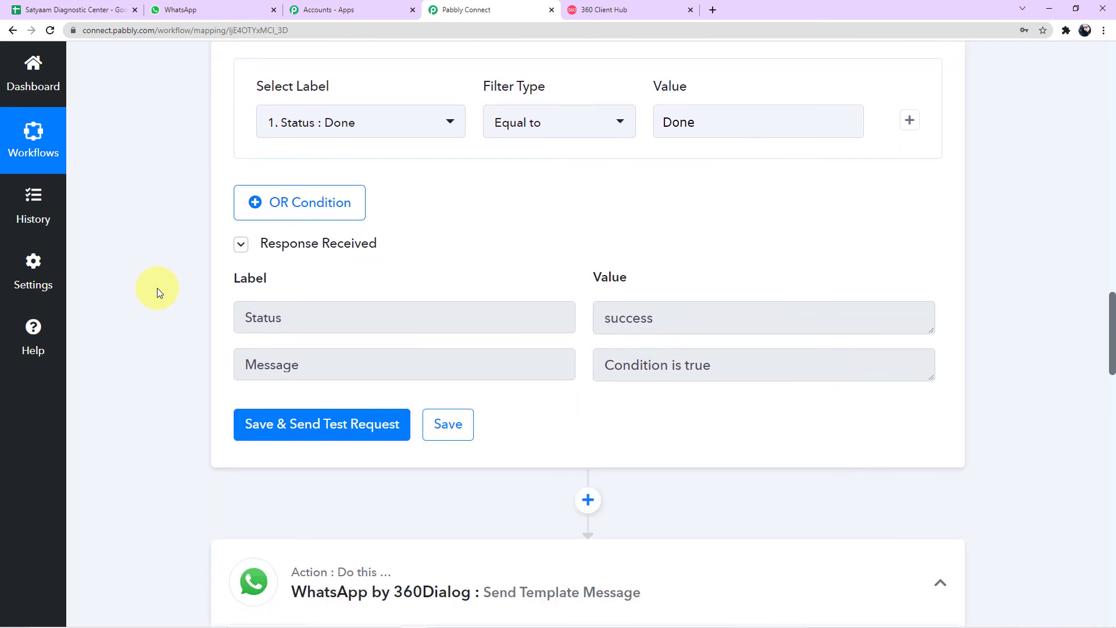
scroll(157, 288, down, 1)
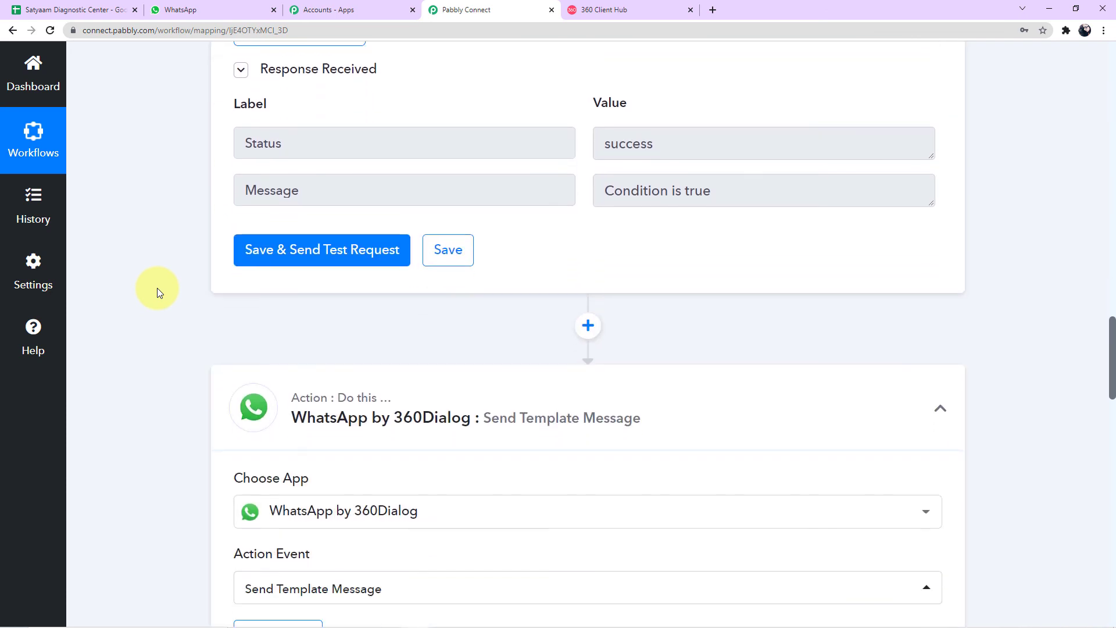
scroll(157, 288, down, 1)
scroll(157, 288, down, 2)
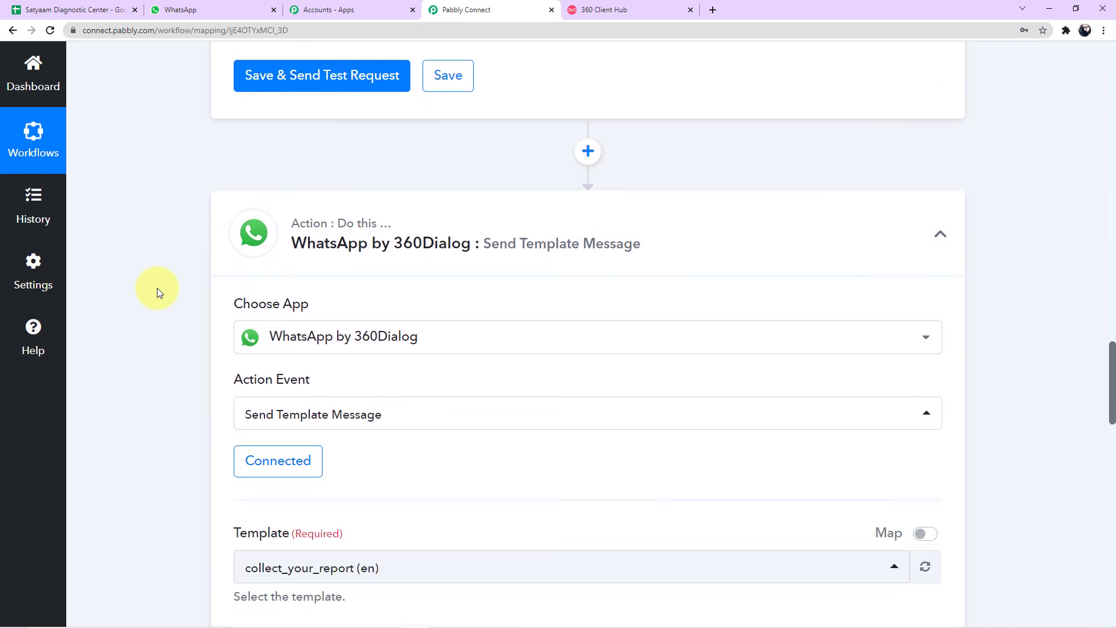
scroll(157, 288, down, 5)
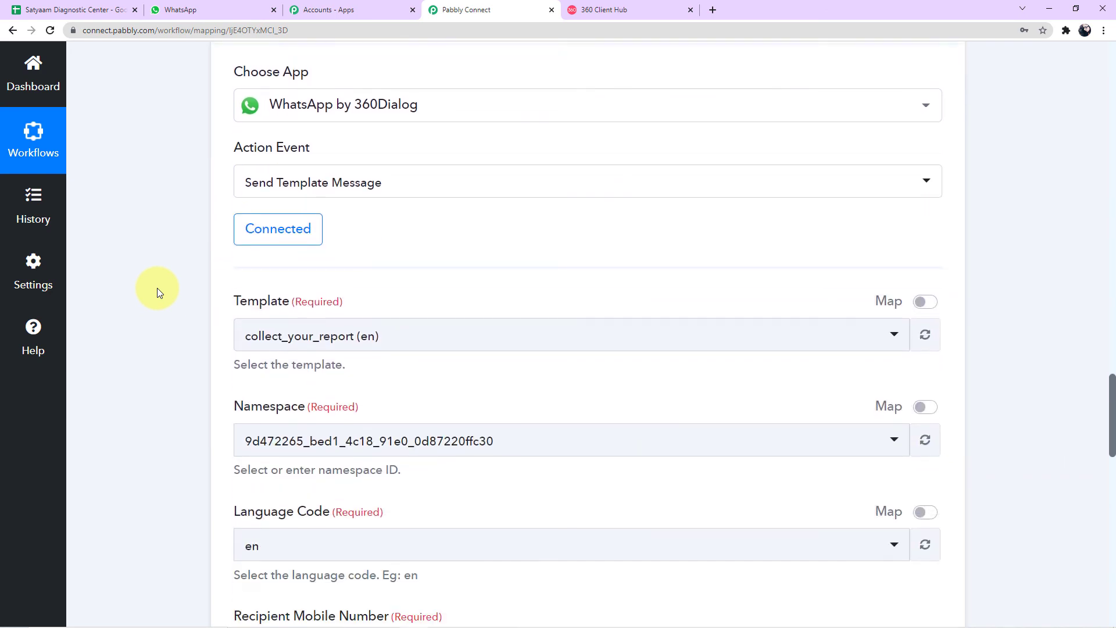
scroll(157, 287, down, 10)
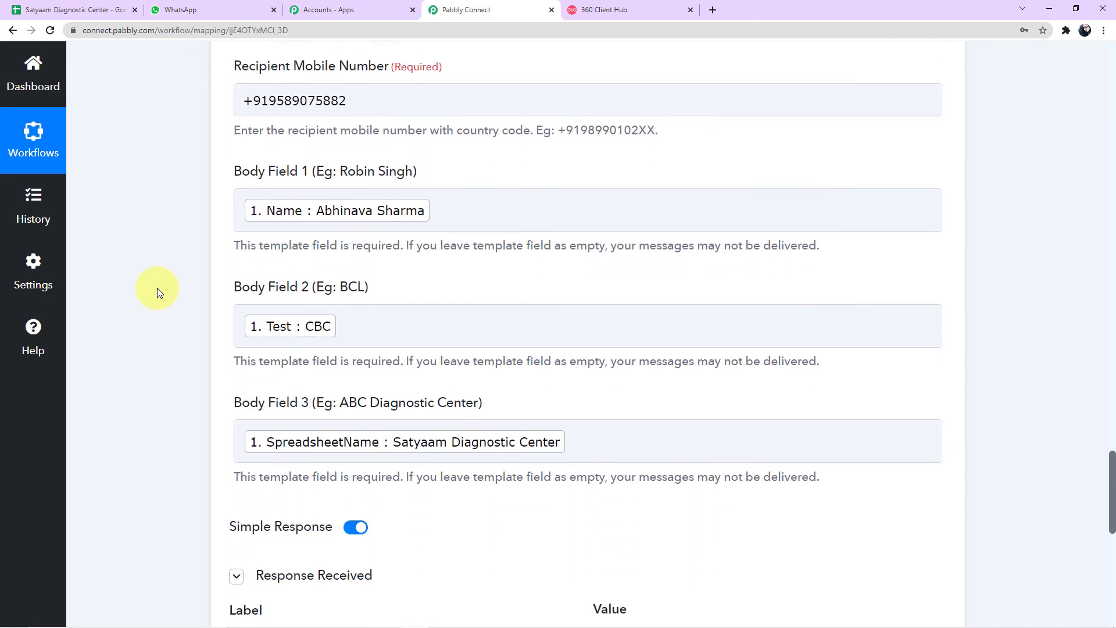
scroll(157, 287, down, 4)
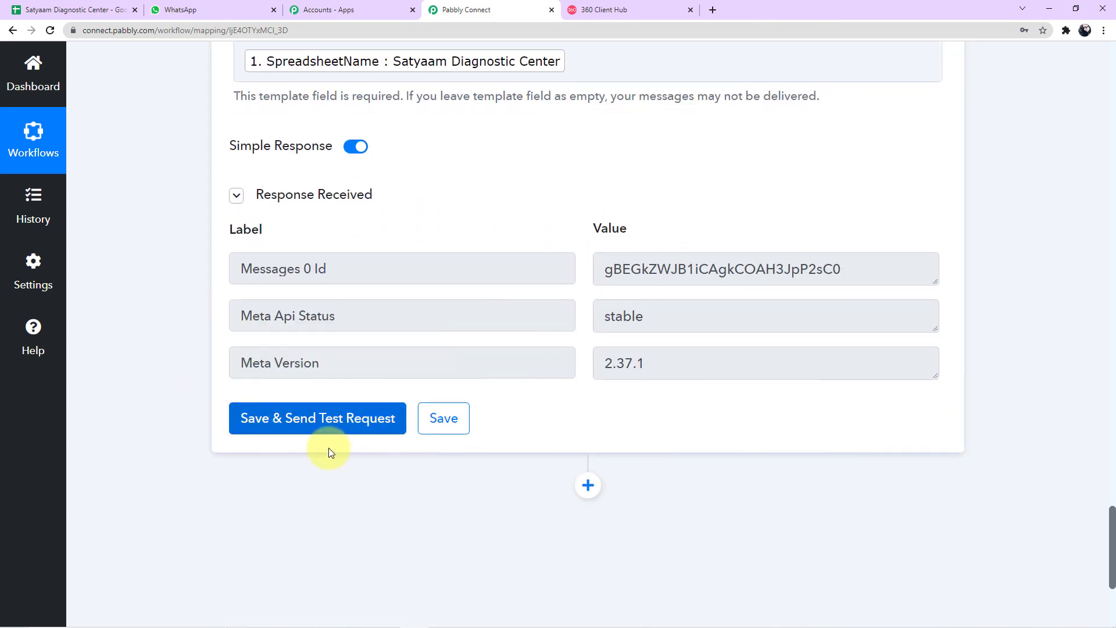
Check the received message in WhatsApp and save the Send Template Message action in Pabbly Connect
click(194, 19)
click(495, 12)
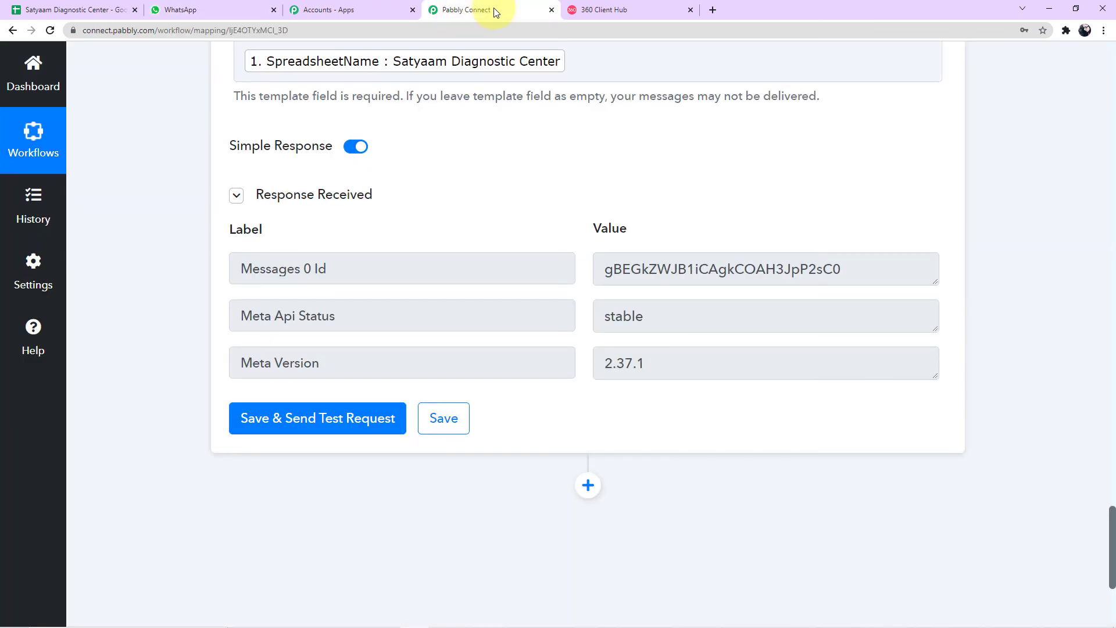
click(444, 417)
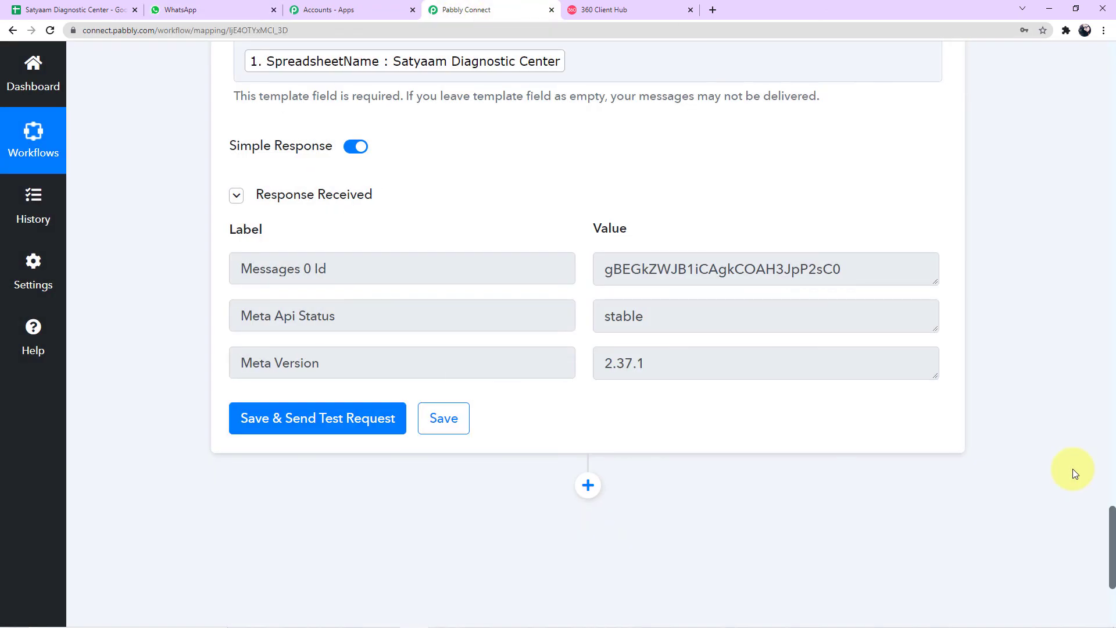
Look back over the saved workflow from the WhatsApp action through the filter to the trigger's captured response
scroll(1073, 469, up, 3)
scroll(1073, 469, up, 20)
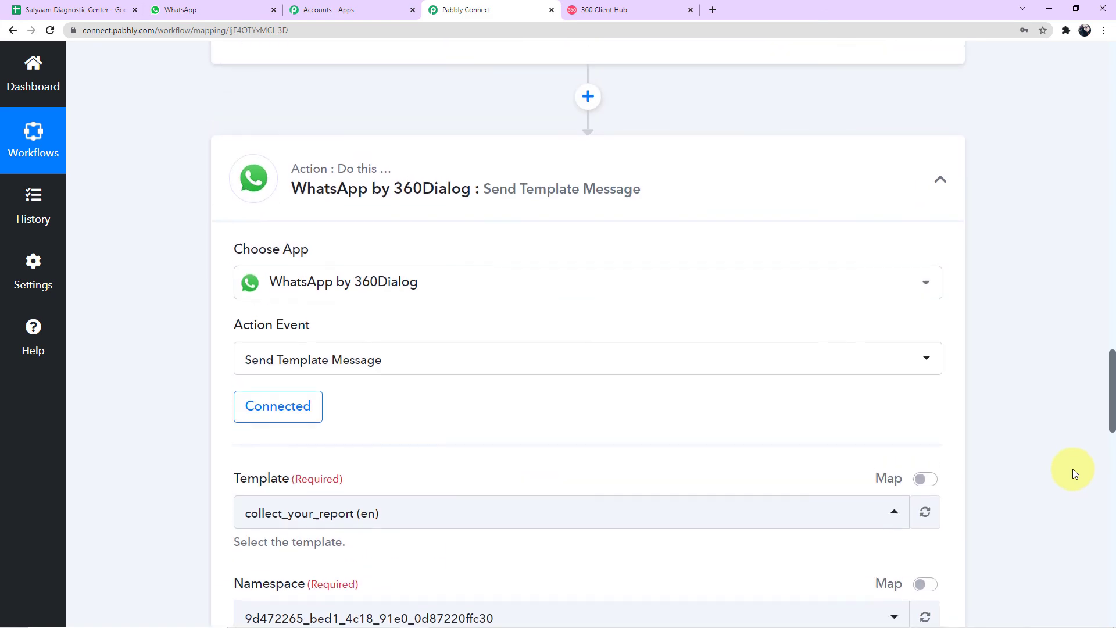
scroll(1072, 469, up, 4)
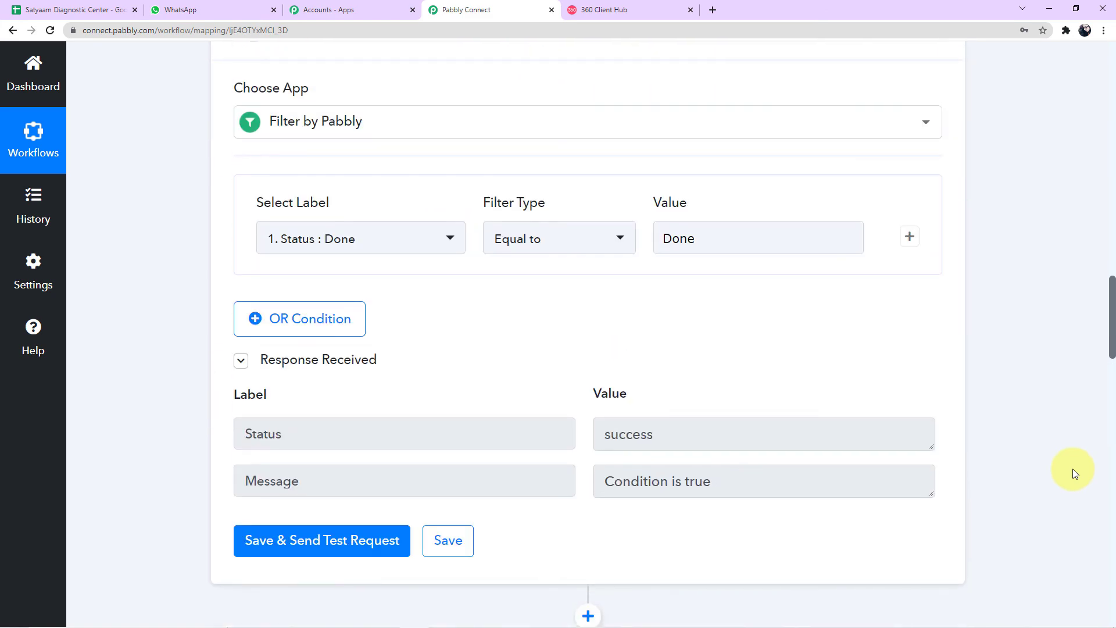
scroll(1073, 469, up, 4)
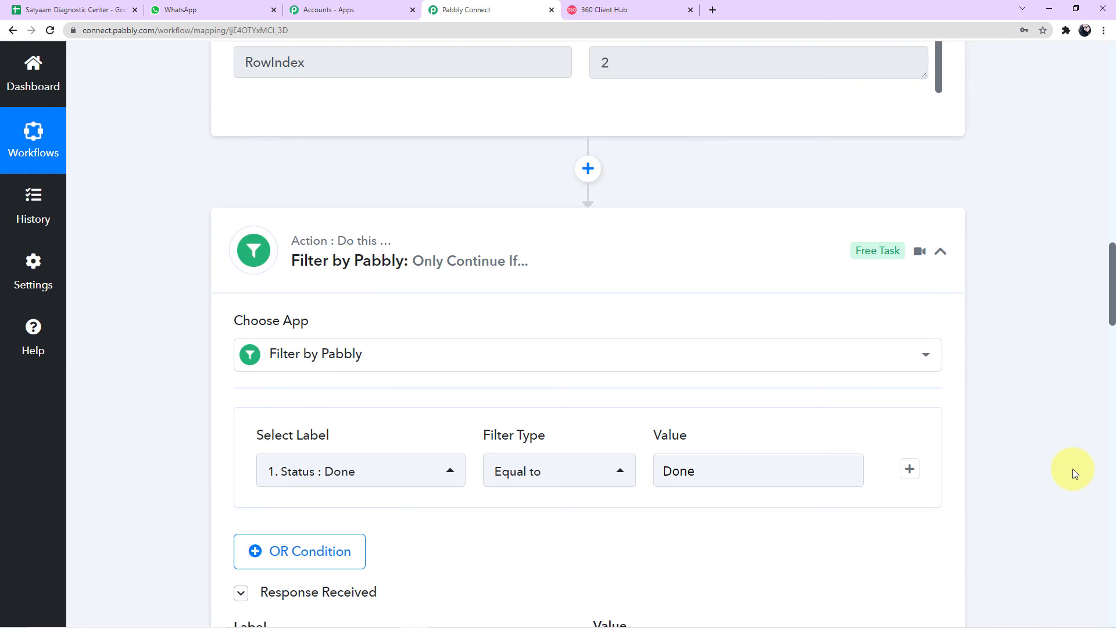
scroll(1073, 469, up, 4)
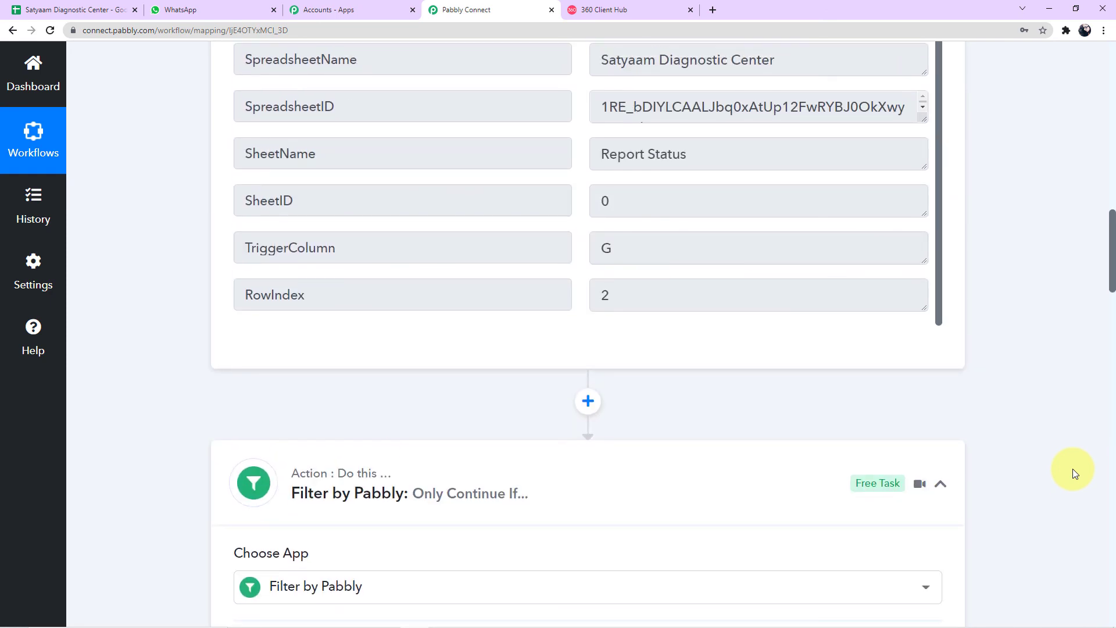